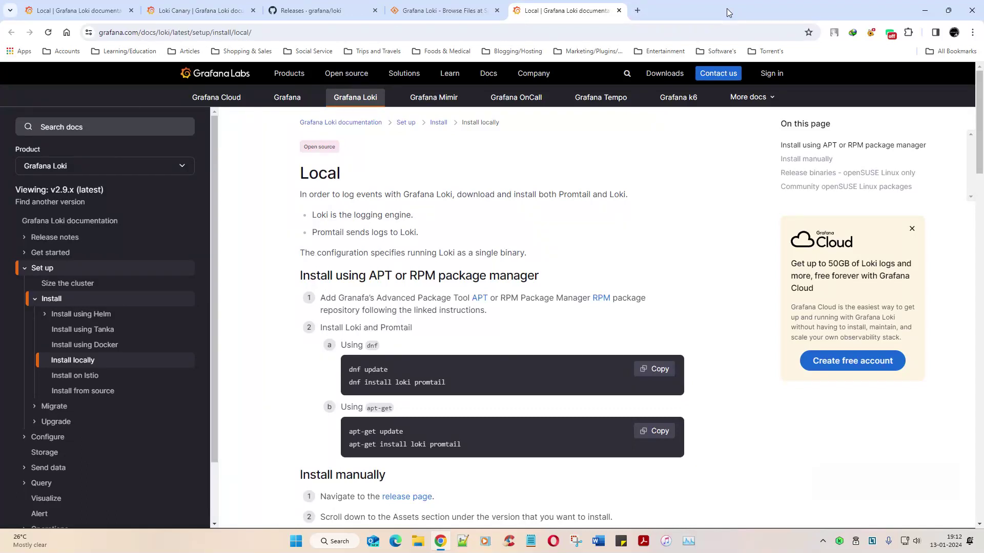
Step: Delete DumpStack.log from Local Disk (C:), approving the admin permission prompt
{"action": "key", "text": "super+e"}
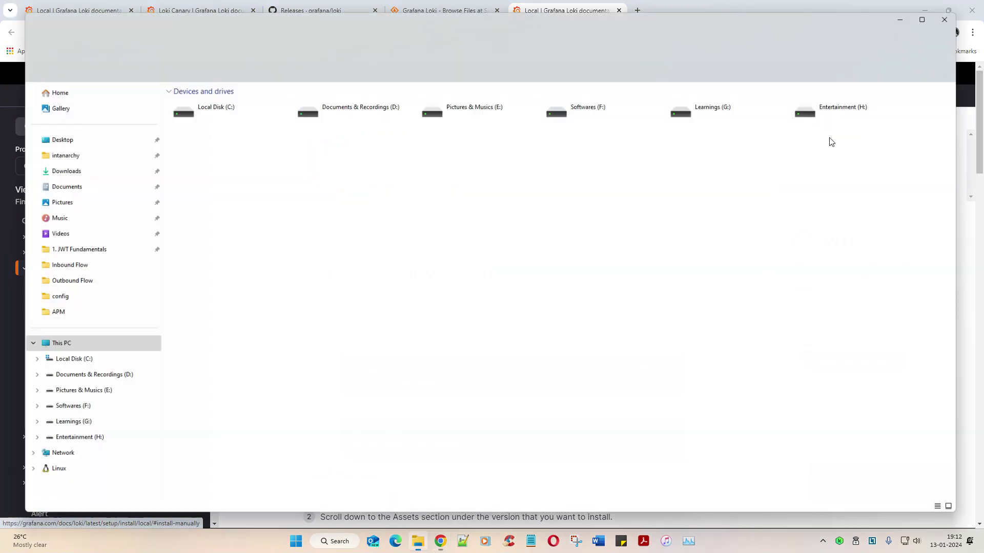
{"action": "double_click", "coordinate": [235, 108]}
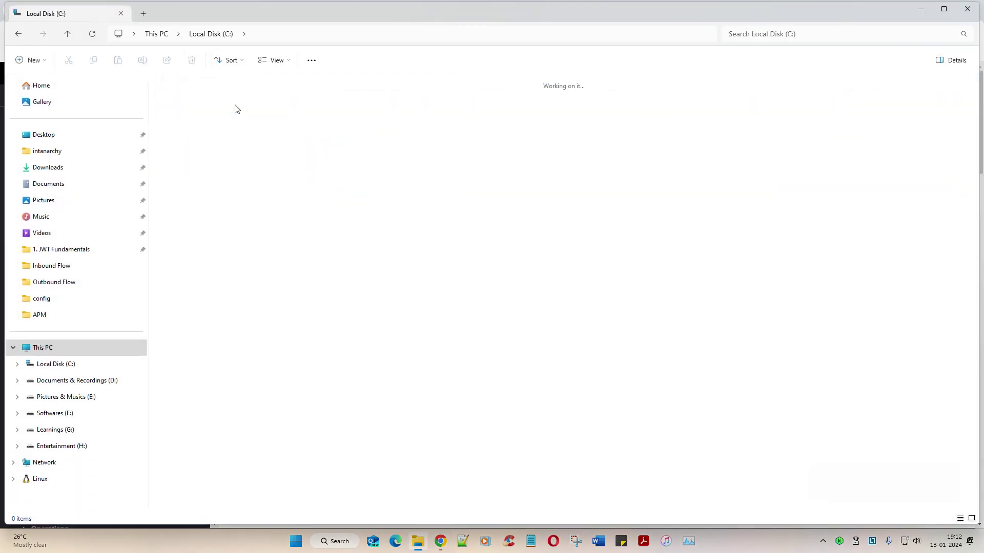
{"action": "left_click", "coordinate": [600, 109]}
{"action": "key", "text": "Delete"}
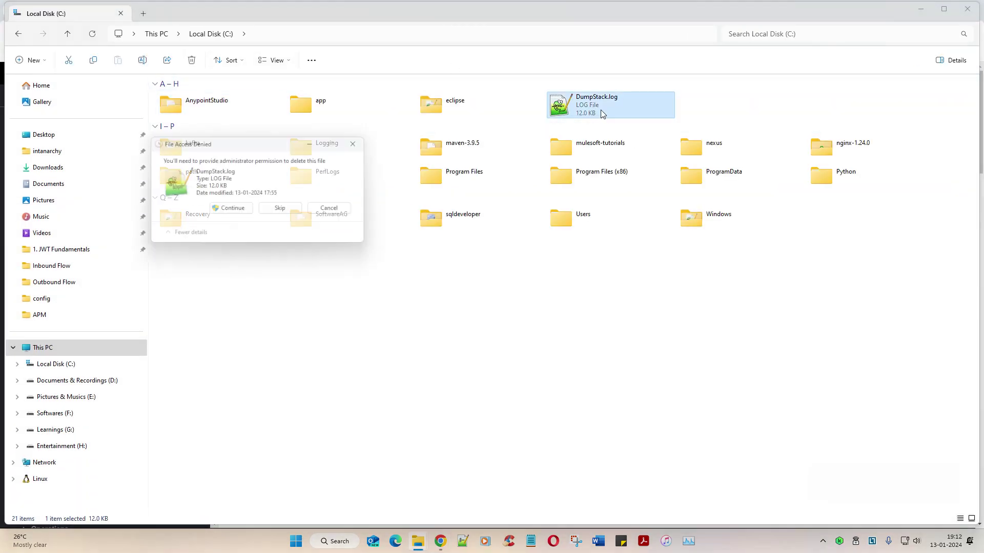
{"action": "key", "text": "Return"}
Step: Open the Logging folder holding the elasticsearch, grafana, kibana and logstash folders
{"action": "key", "text": "l"}
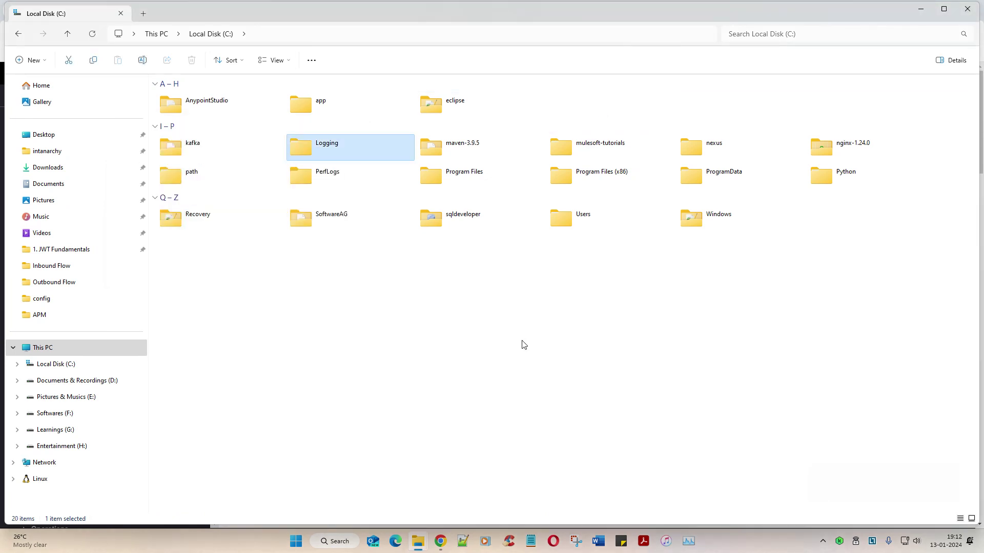
{"action": "key", "text": "Return"}
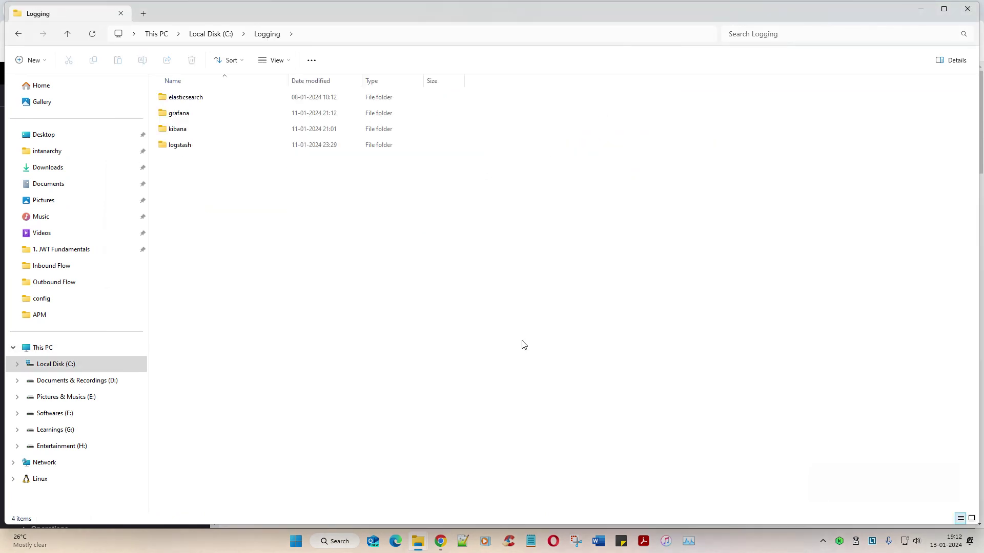
{"action": "key", "text": "g"}
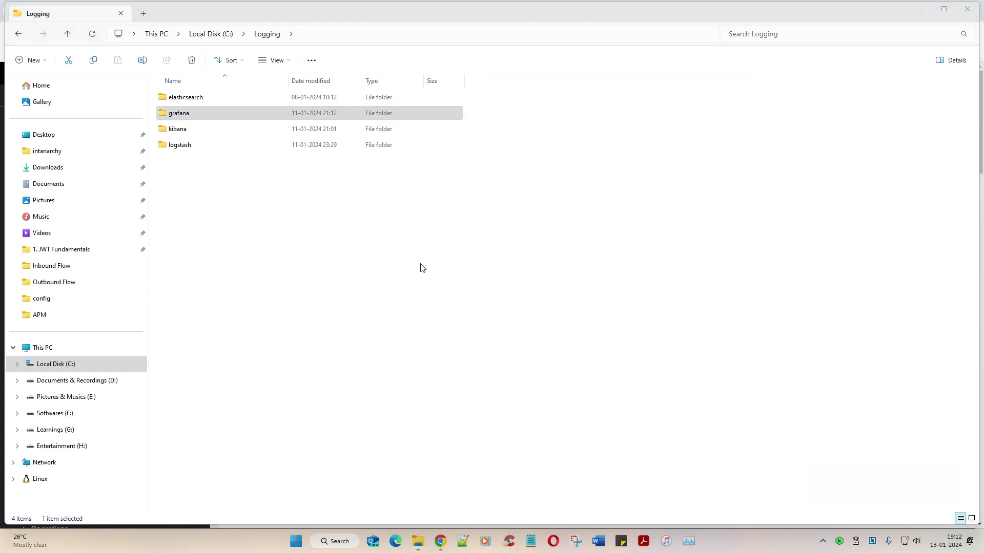
{"action": "mouse_move", "coordinate": [416, 265]}
{"action": "left_mouse_down"}
{"action": "mouse_move", "coordinate": [422, 285]}
{"action": "mouse_move", "coordinate": [411, 275]}
{"action": "mouse_move", "coordinate": [431, 264]}
{"action": "mouse_move", "coordinate": [435, 285]}
{"action": "mouse_move", "coordinate": [447, 286]}
{"action": "left_mouse_up"}
{"action": "left_click", "coordinate": [442, 265]}
{"action": "mouse_move", "coordinate": [458, 263]}
{"action": "left_mouse_down"}
{"action": "mouse_move", "coordinate": [450, 276]}
{"action": "mouse_move", "coordinate": [462, 289]}
{"action": "left_mouse_up"}
{"action": "mouse_move", "coordinate": [421, 315]}
{"action": "left_mouse_down"}
{"action": "mouse_move", "coordinate": [421, 326]}
{"action": "mouse_move", "coordinate": [432, 312]}
{"action": "mouse_move", "coordinate": [448, 338]}
{"action": "left_mouse_up"}
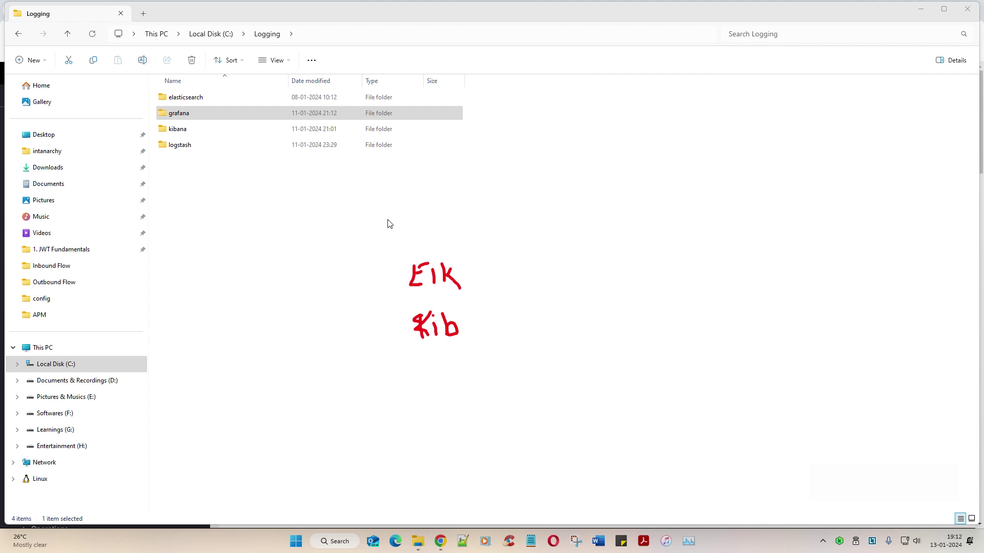
{"action": "mouse_move", "coordinate": [413, 214]}
{"action": "left_mouse_down"}
{"action": "mouse_move", "coordinate": [428, 235]}
{"action": "mouse_move", "coordinate": [463, 233]}
{"action": "left_mouse_up"}
{"action": "left_click_drag", "start_coordinate": [467, 224], "coordinate": [467, 251]}
{"action": "mouse_move", "coordinate": [476, 227]}
{"action": "left_mouse_down"}
{"action": "mouse_move", "coordinate": [505, 227]}
{"action": "mouse_move", "coordinate": [480, 225]}
{"action": "mouse_move", "coordinate": [492, 236]}
{"action": "mouse_move", "coordinate": [465, 278]}
{"action": "mouse_move", "coordinate": [488, 283]}
{"action": "mouse_move", "coordinate": [437, 293]}
{"action": "mouse_move", "coordinate": [474, 371]}
{"action": "mouse_move", "coordinate": [447, 303]}
{"action": "left_mouse_up"}
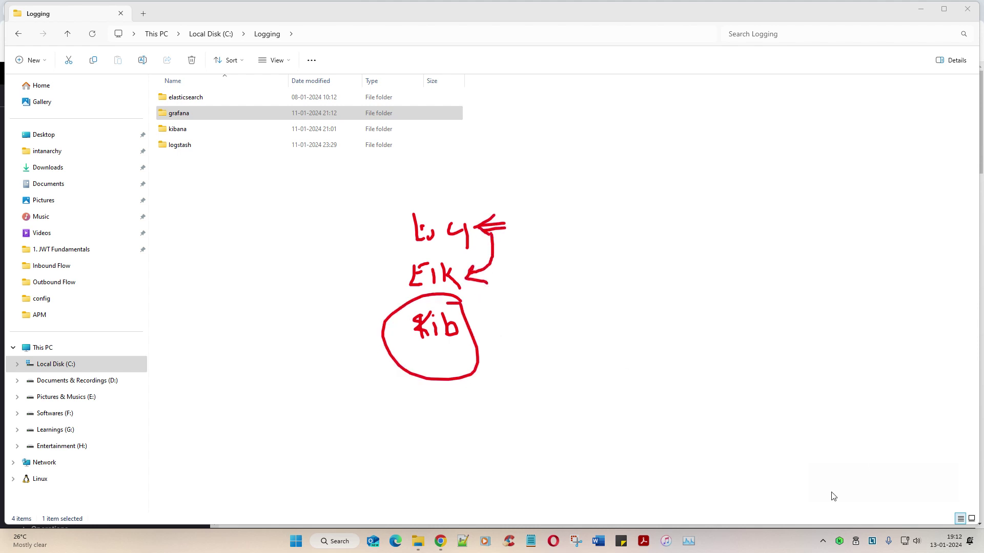
{"action": "left_click", "coordinate": [933, 489]}
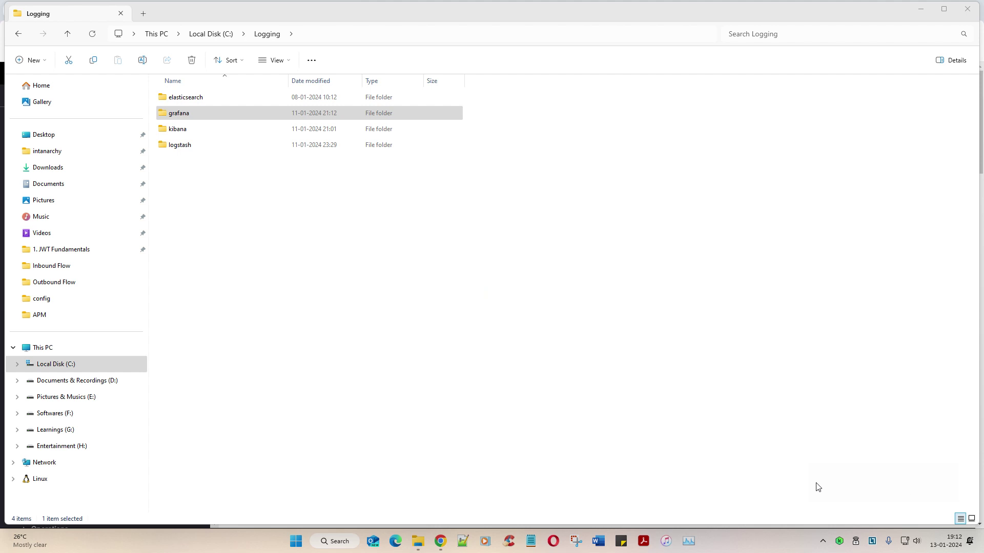
{"action": "left_click_drag", "start_coordinate": [177, 121], "coordinate": [206, 121]}
{"action": "left_click", "coordinate": [933, 492]}
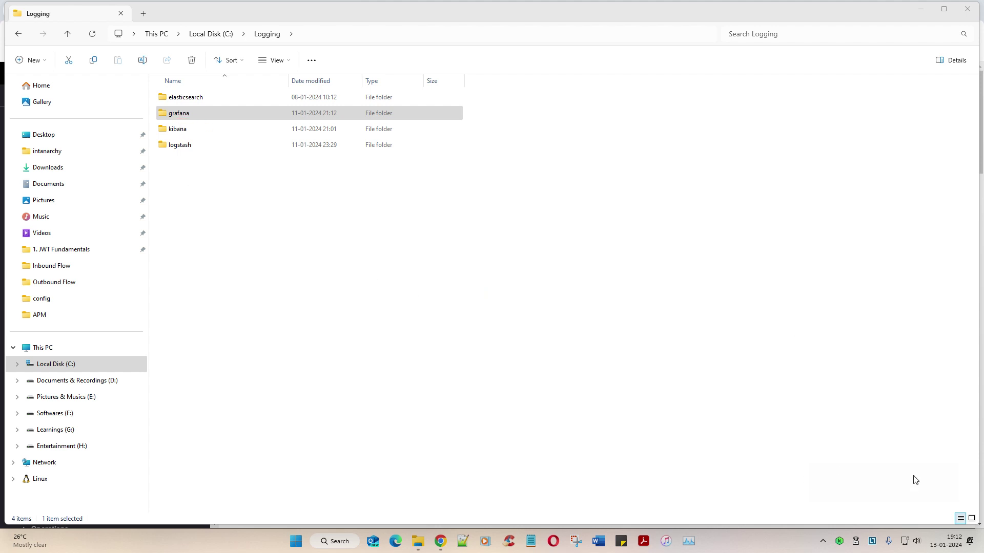
Step: Open a Command Prompt in the C:\Logging\elasticsearch\bin folder via the address bar
{"action": "left_click", "coordinate": [185, 100]}
{"action": "double_click", "coordinate": [185, 100]}
{"action": "double_click", "coordinate": [185, 99]}
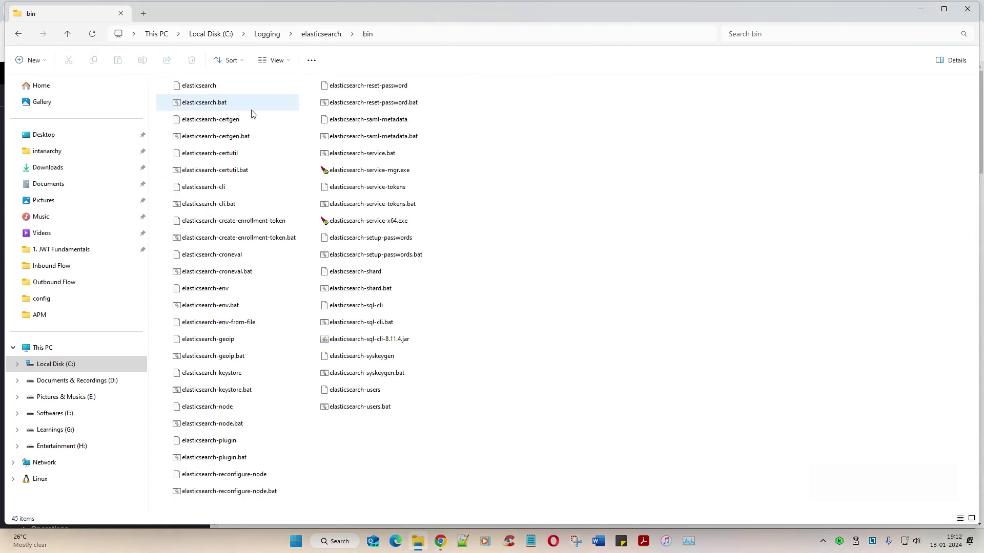
{"action": "left_click", "coordinate": [424, 37]}
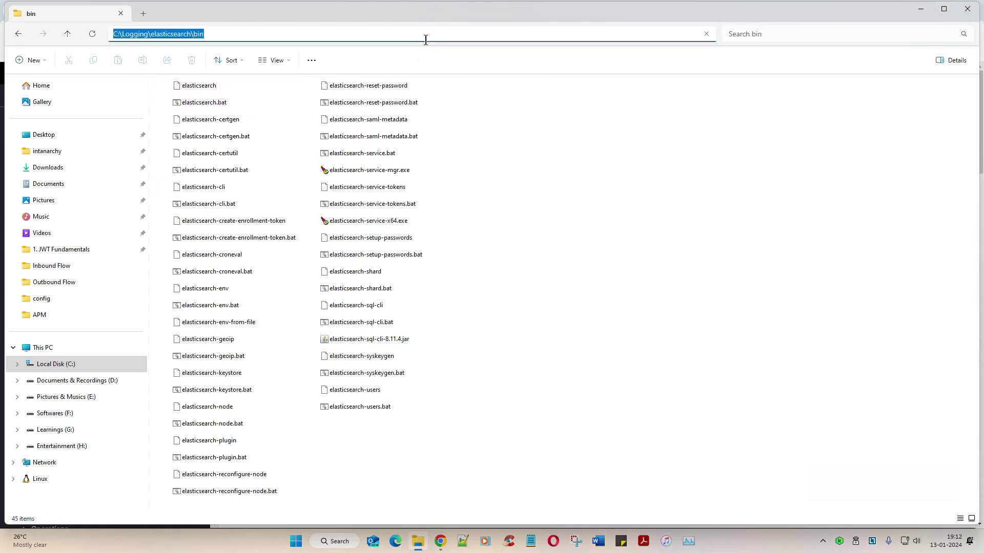
{"action": "type", "text": "cmd"}
{"action": "key", "text": "Return"}
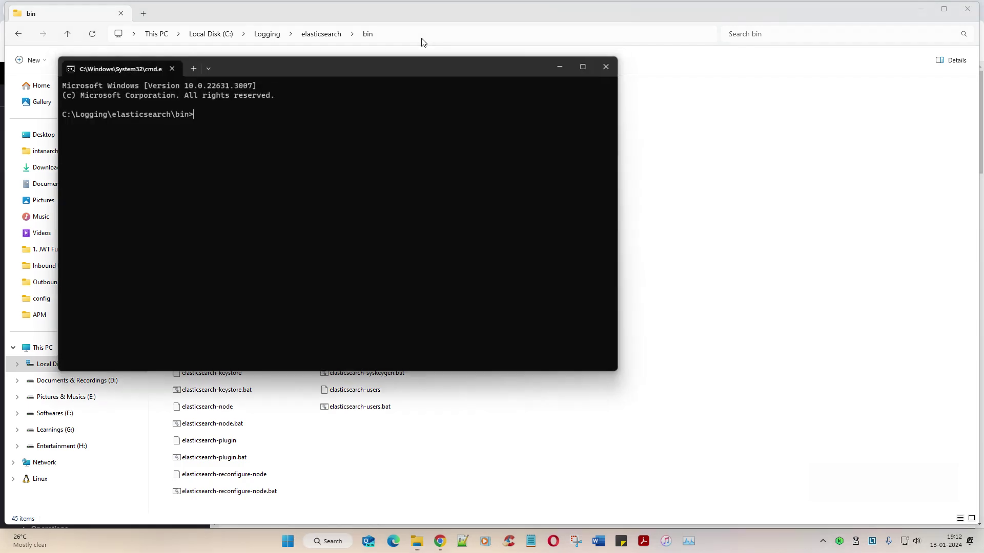
Step: Run elasticsearch.bat in the prompt to start Elasticsearch
{"action": "left_click_drag", "start_coordinate": [291, 65], "coordinate": [492, 141]}
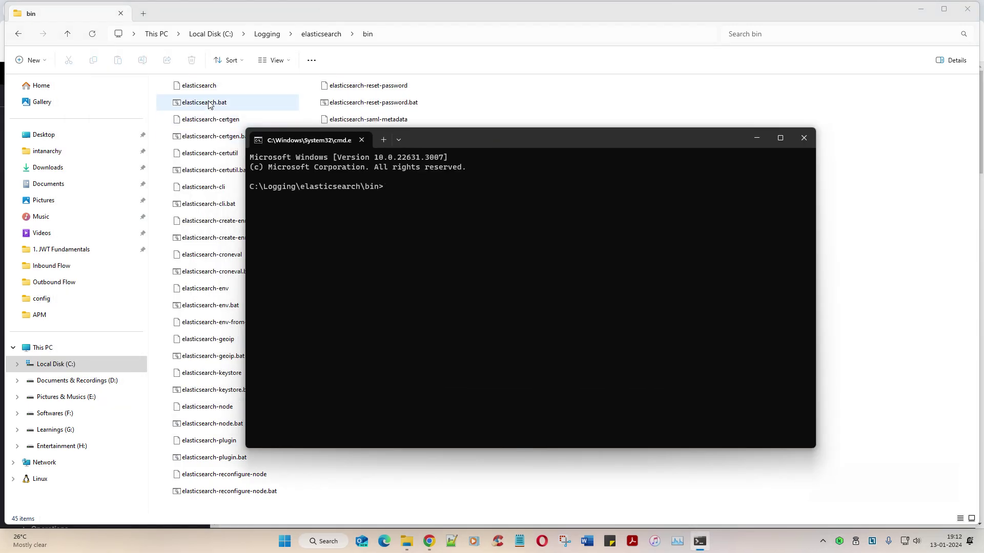
{"action": "left_click", "coordinate": [208, 102]}
{"action": "left_click", "coordinate": [208, 102]}
{"action": "key", "text": "ctrl+c"}
{"action": "left_click", "coordinate": [465, 280]}
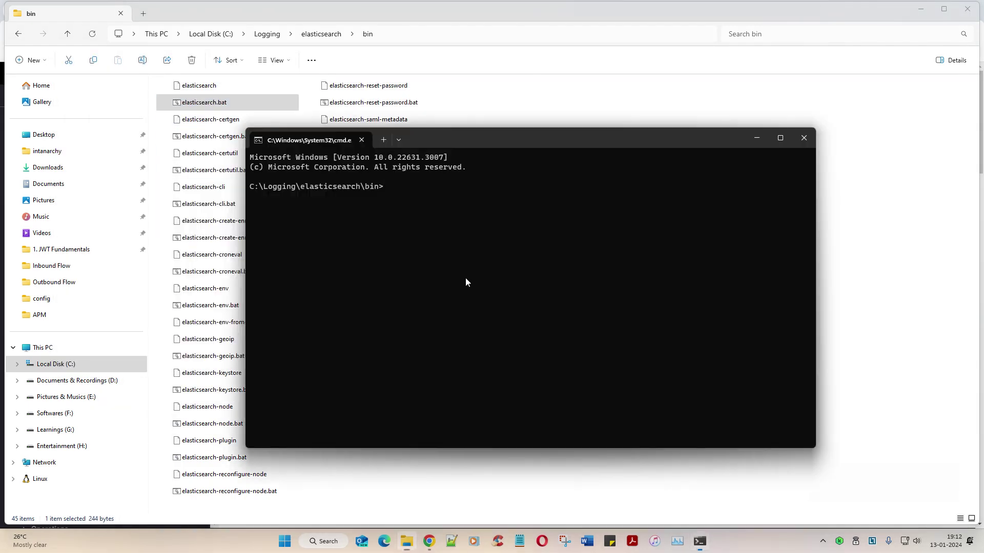
{"action": "key", "text": "ctrl+v"}
{"action": "key", "text": "Return"}
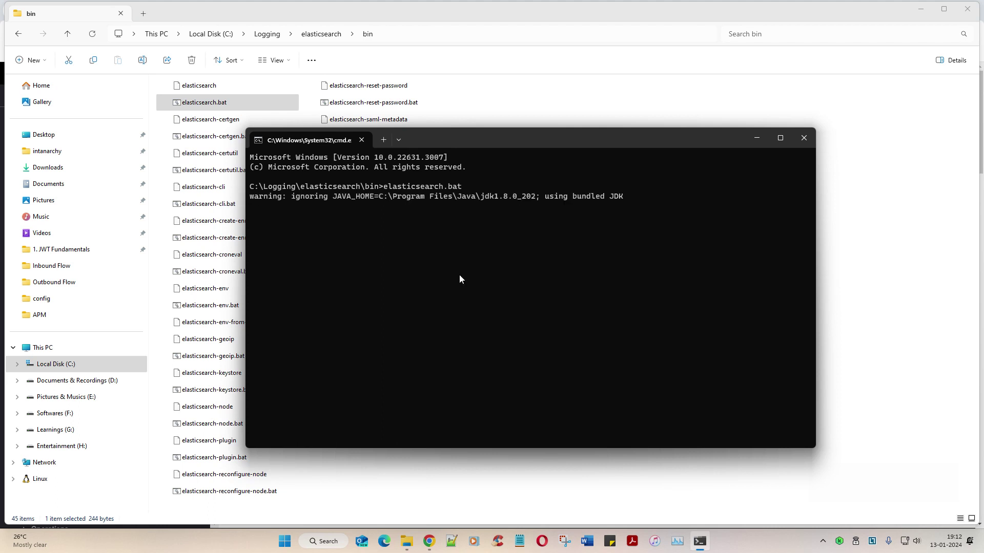
{"action": "key", "text": "alt+Tab"}
Step: Navigate from elasticsearch up to Logging and into logstash\bin, browsing its script files
{"action": "key", "text": "alt+Up"}
{"action": "key", "text": "Down"}
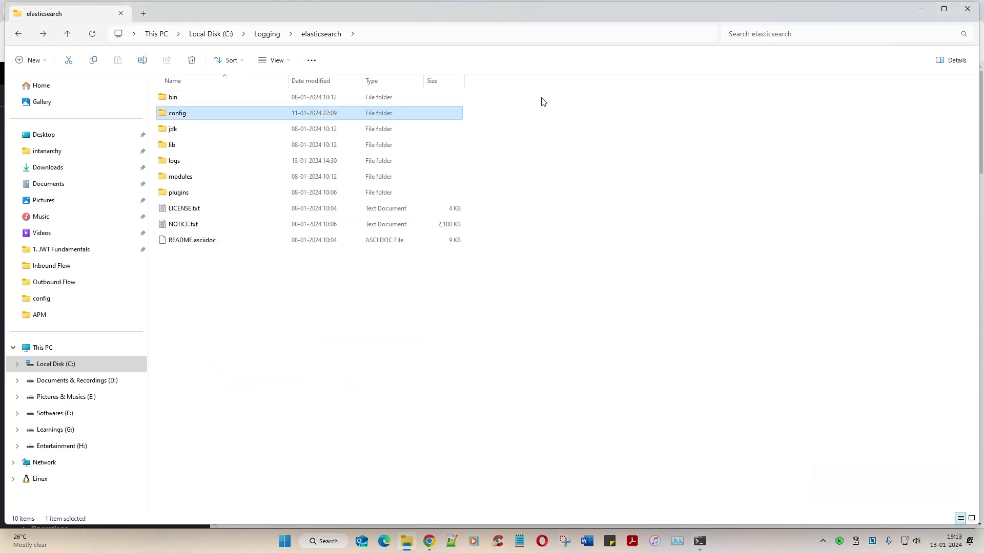
{"action": "key", "text": "alt+Up"}
{"action": "key", "text": "Down"}
{"action": "key", "text": "Down"}
{"action": "key", "text": "Down"}
{"action": "key", "text": "Up"}
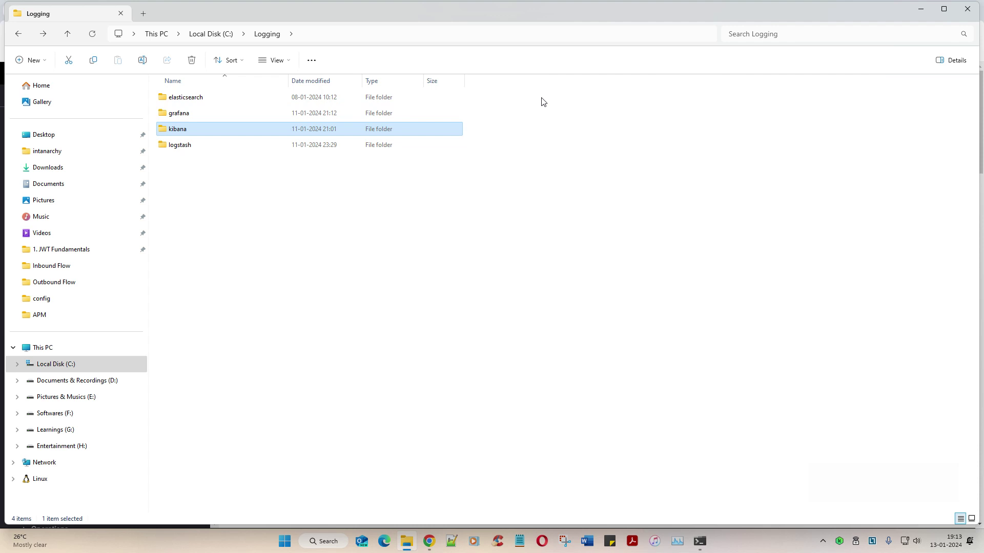
{"action": "key", "text": "Down"}
{"action": "key", "text": "Return"}
{"action": "key", "text": "alt+Up"}
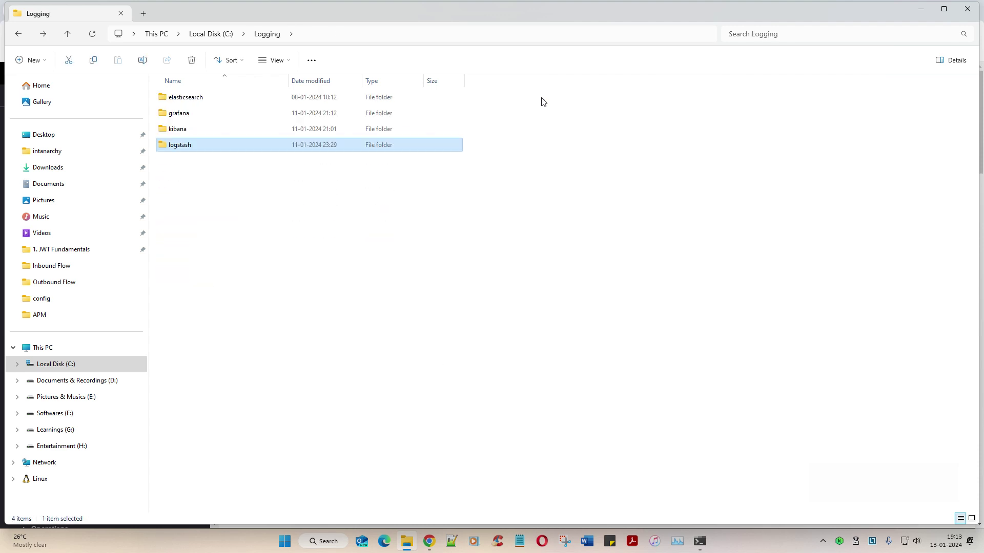
{"action": "key", "text": "Return"}
{"action": "key", "text": "Down"}
{"action": "key", "text": "Up"}
{"action": "key", "text": "Return"}
{"action": "key", "text": "Down"}
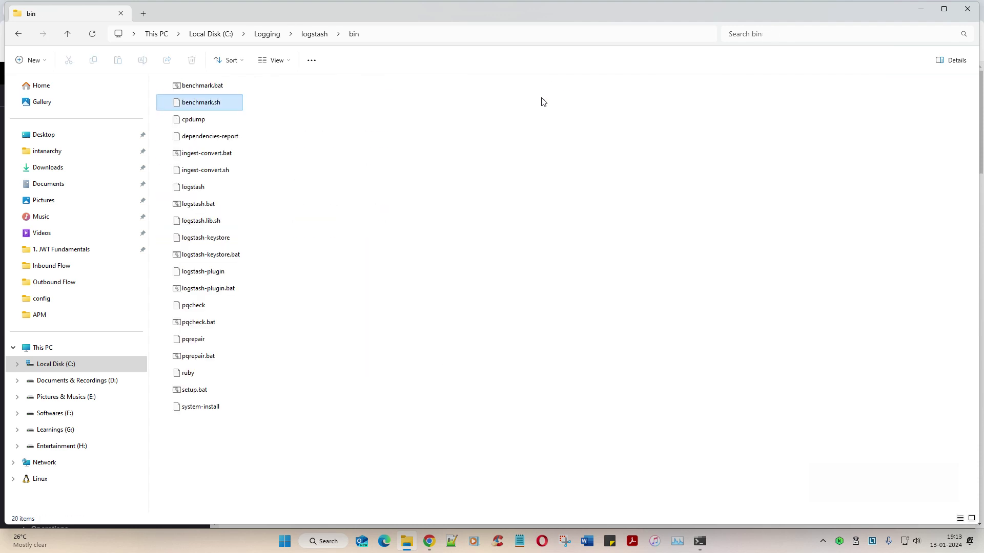
{"action": "key", "text": "Up"}
{"action": "key", "text": "Down"}
{"action": "key", "text": "Down"}
{"action": "key", "text": "Down"}
{"action": "key", "text": "Down"}
{"action": "key", "text": "Down"}
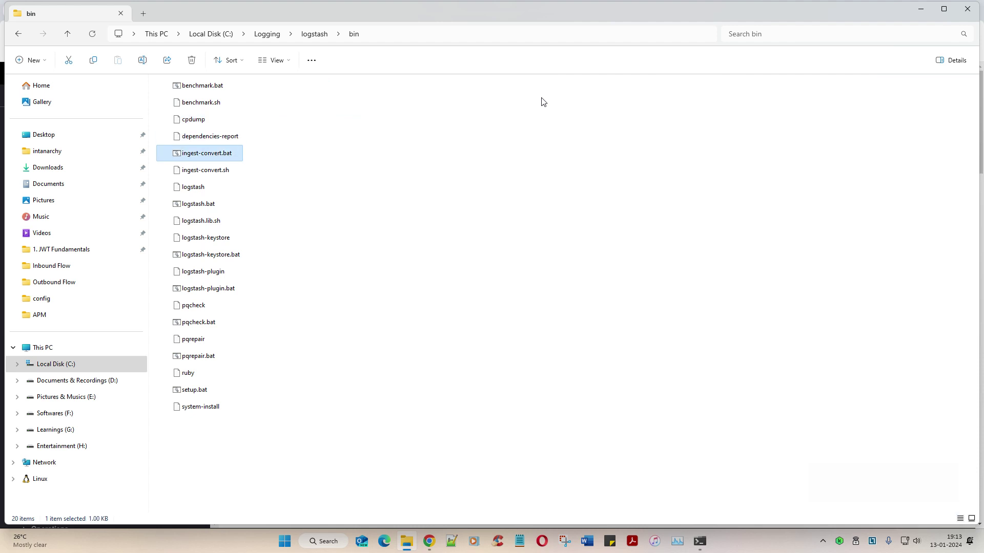
Step: Return to Logging and reopen the logstash bin folder listing logstash.bat
{"action": "key", "text": "alt+Up"}
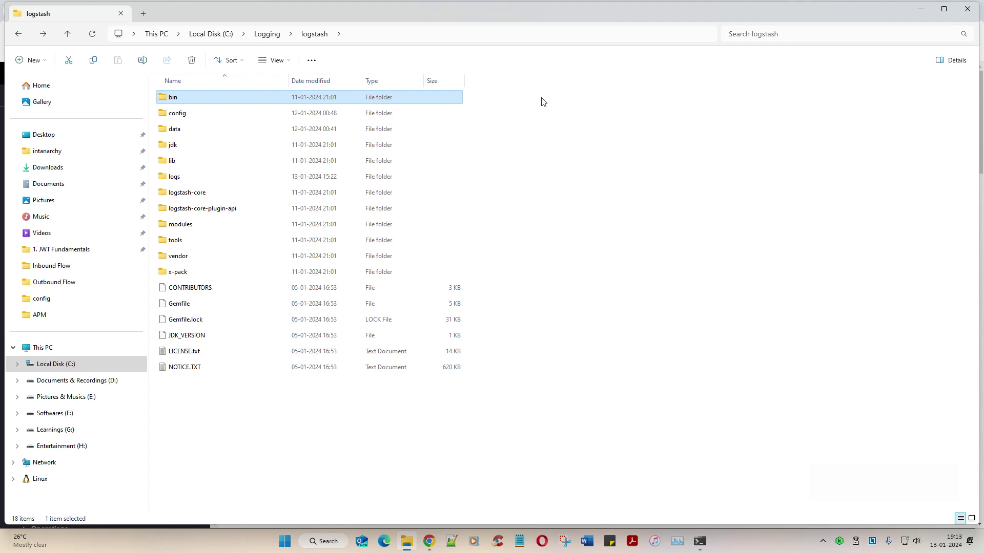
{"action": "key", "text": "Down"}
{"action": "key", "text": "Down"}
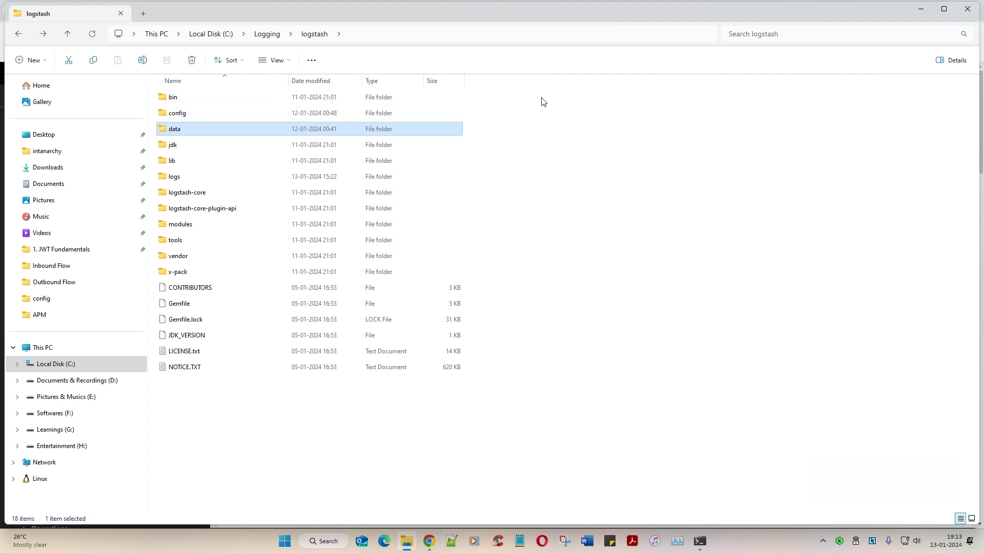
{"action": "key", "text": "BackSpace"}
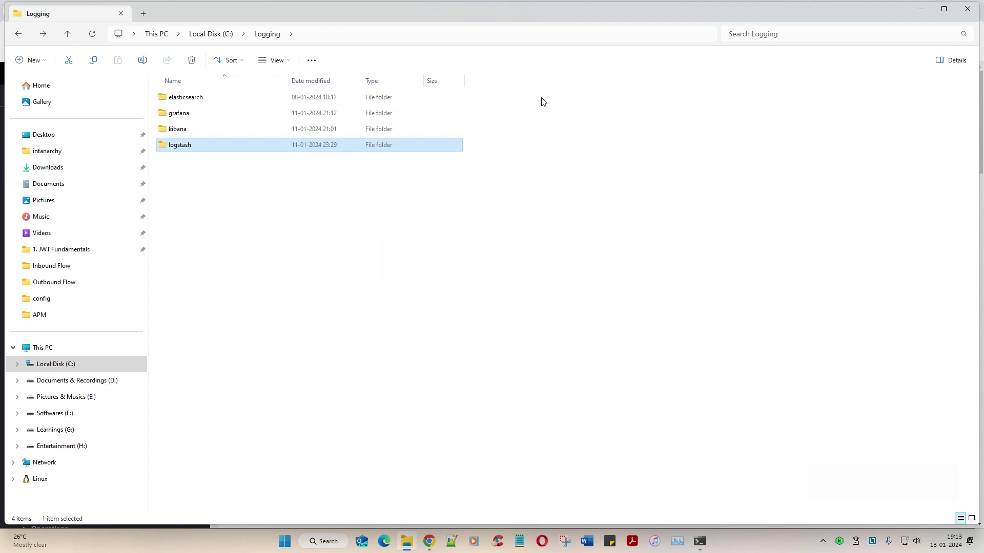
{"action": "key", "text": "Up"}
{"action": "key", "text": "Up"}
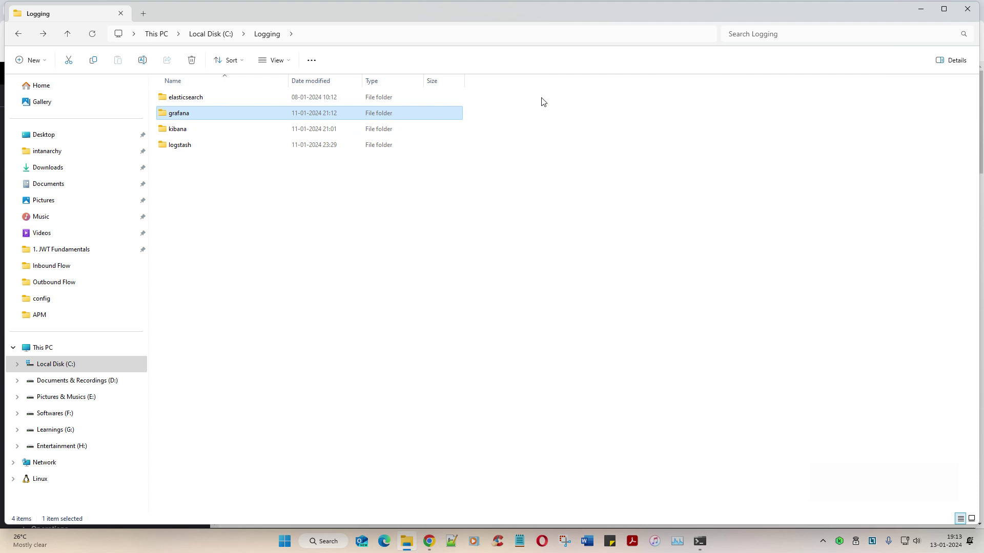
{"action": "key", "text": "Down"}
{"action": "key", "text": "Down"}
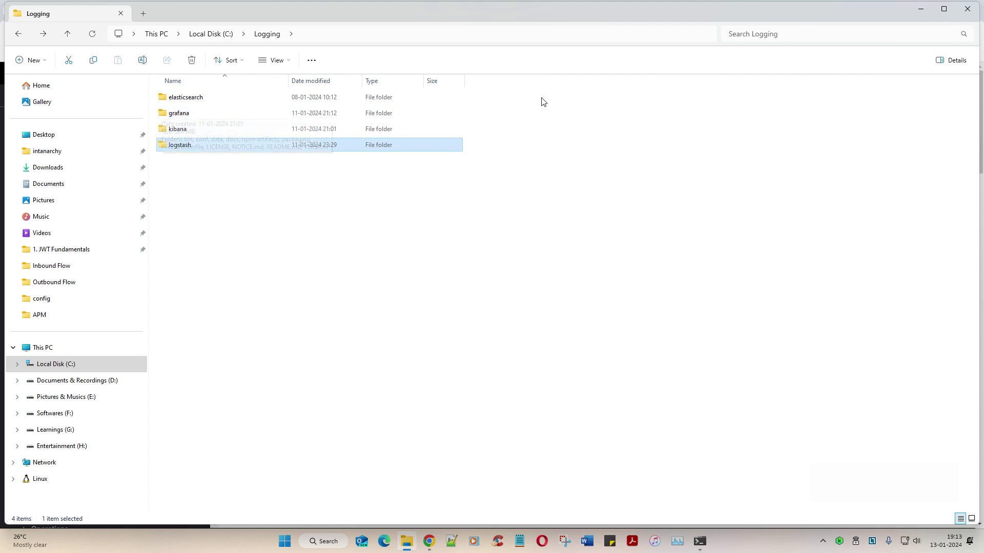
{"action": "key", "text": "Return"}
{"action": "key", "text": "Return"}
{"action": "key", "text": "Down"}
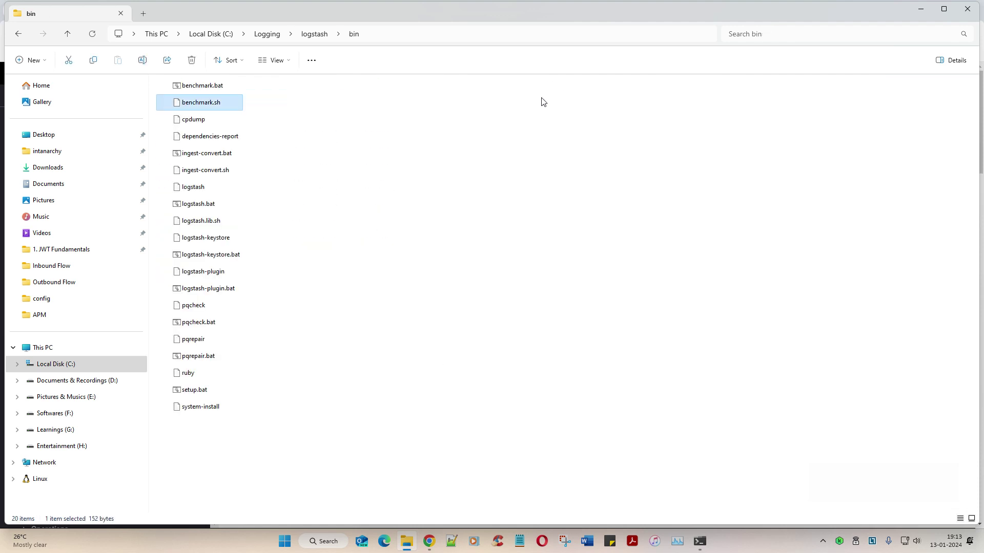
Step: Copy the logstash bin path and open a new Command Prompt tab at C:\Logging\logstash\bin
{"action": "left_click", "coordinate": [444, 39]}
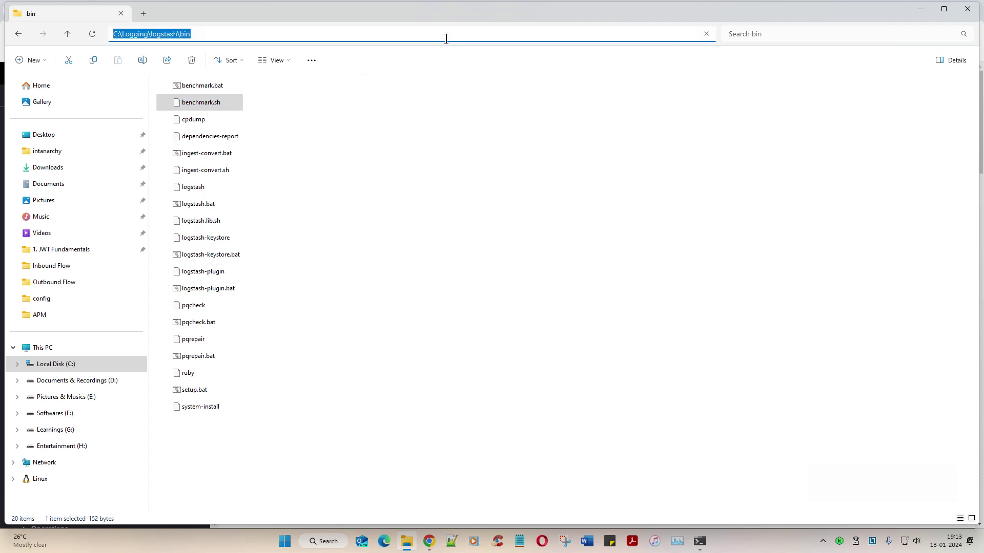
{"action": "key", "text": "Escape"}
{"action": "left_click", "coordinate": [700, 541]}
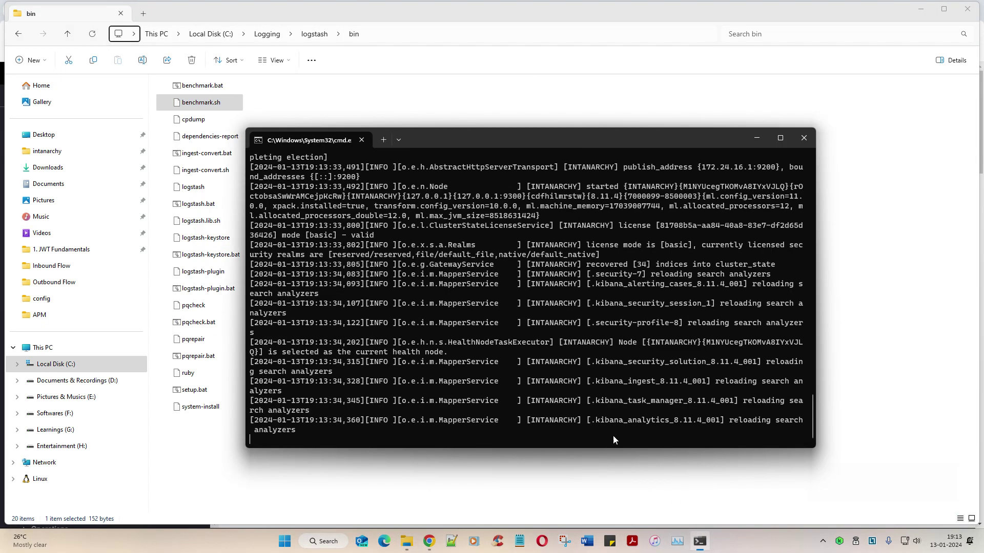
{"action": "left_click", "coordinate": [384, 140]}
{"action": "type", "text": "cd"}
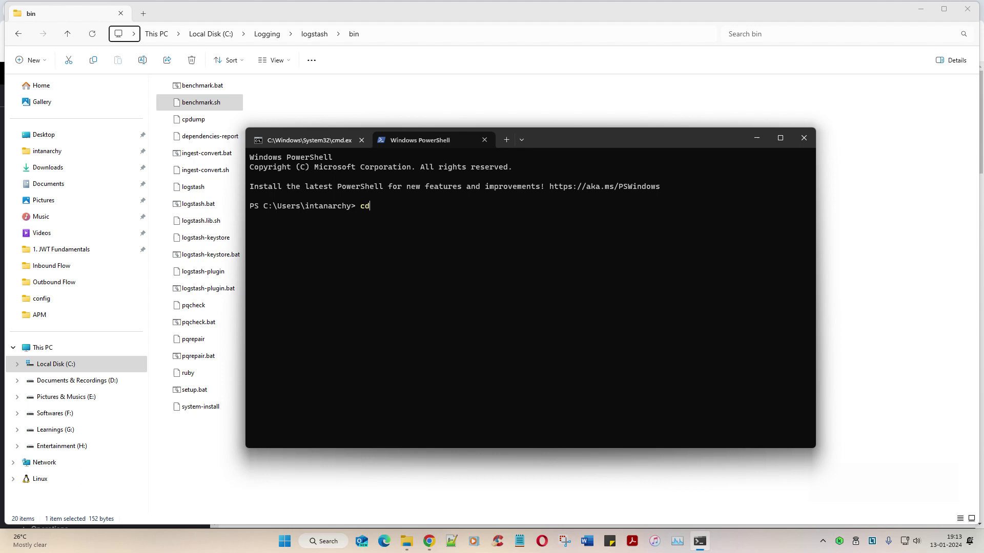
{"action": "left_click", "coordinate": [484, 140]}
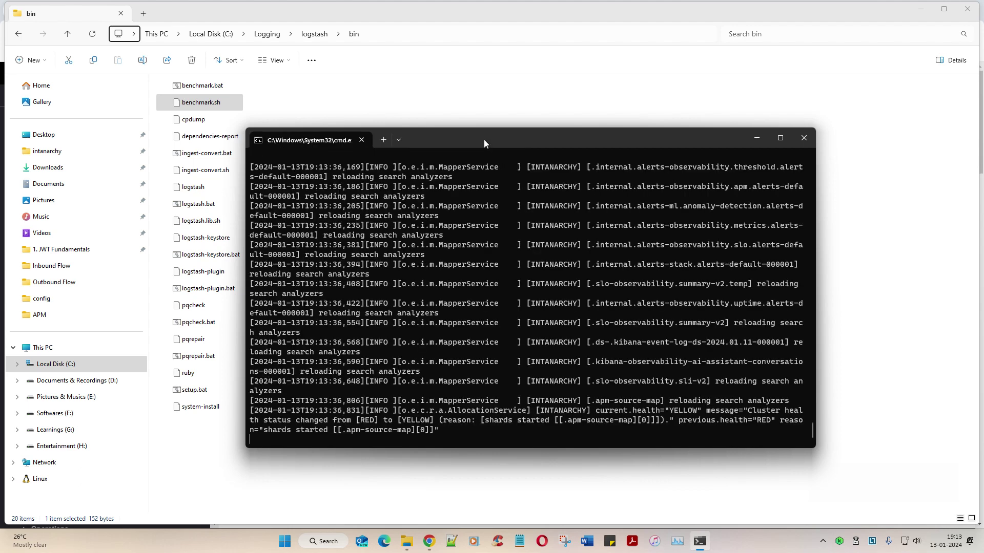
{"action": "left_click", "coordinate": [398, 139]}
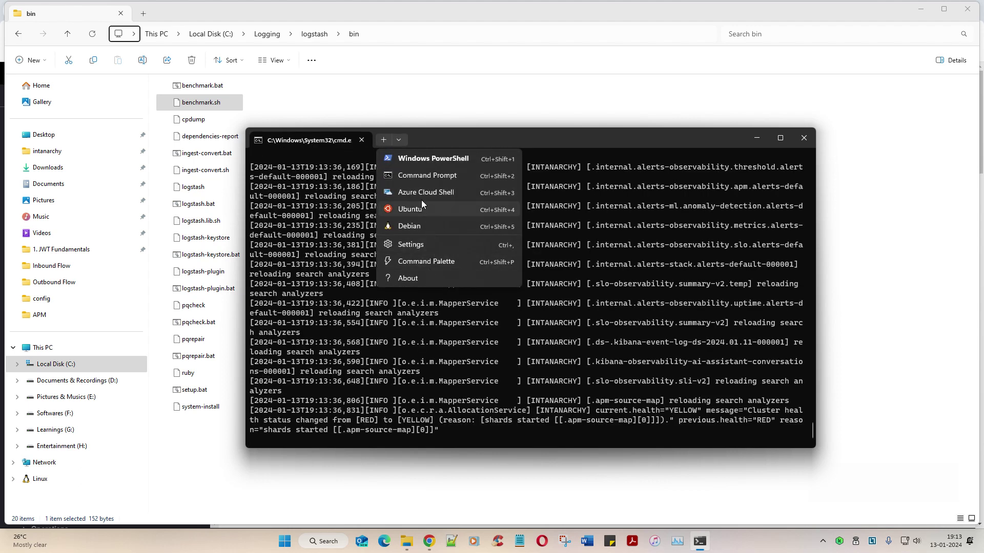
{"action": "left_click", "coordinate": [418, 178]}
{"action": "type", "text": "c"}
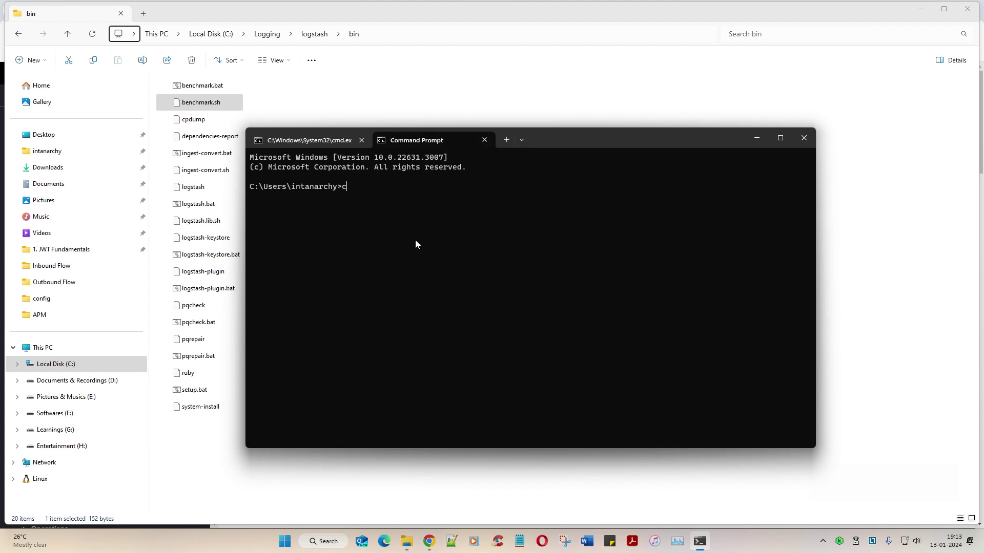
{"action": "type", "text": "d"}
{"action": "key", "text": "ctrl+v"}
{"action": "key", "text": "Return"}
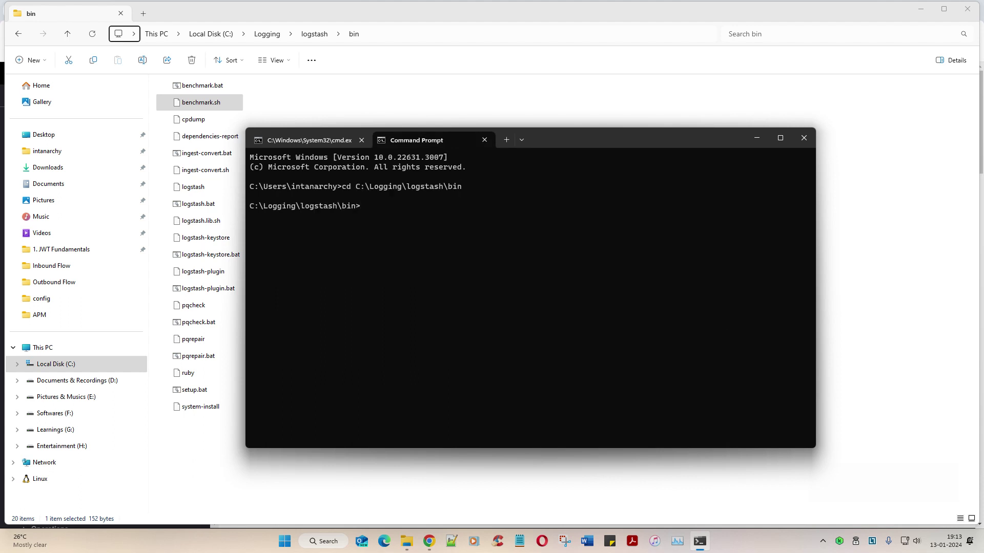
Step: Take File Explorer back up to the Logging folder
{"action": "left_click", "coordinate": [336, 90]}
{"action": "key", "text": "alt+Up"}
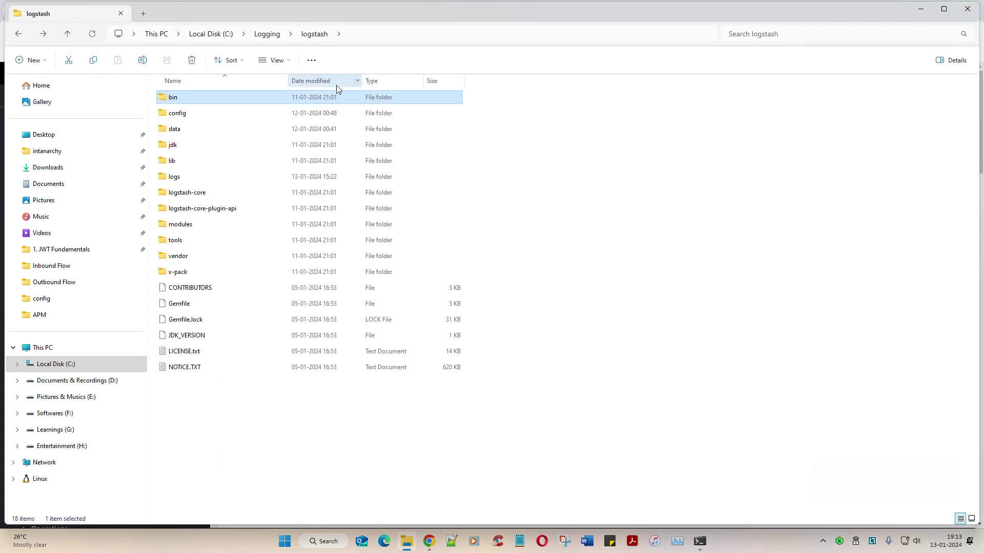
{"action": "key", "text": "alt+Up"}
{"action": "key", "text": "Up"}
{"action": "key", "text": "Up"}
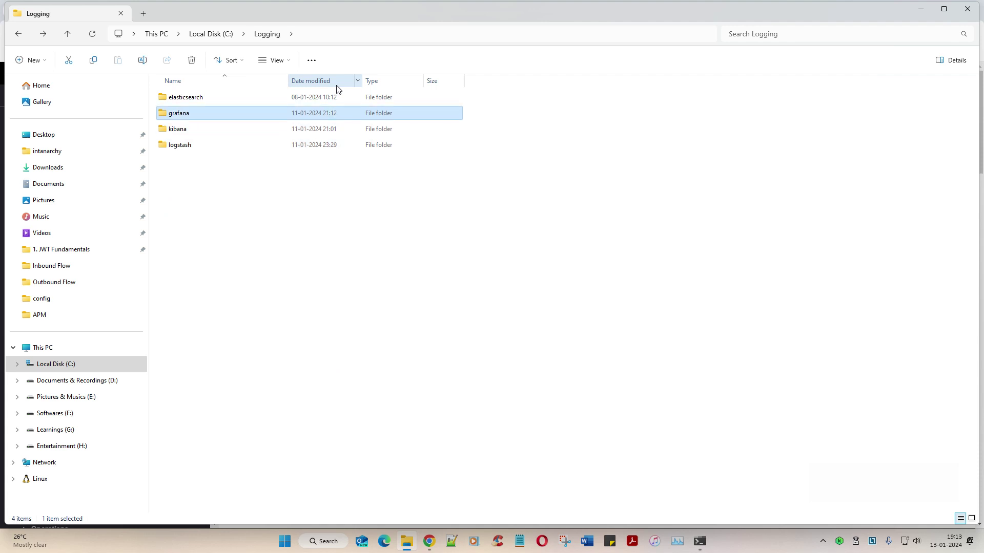
Step: Open grafana\bin, copy its path, and cd a new Command Prompt tab into it
{"action": "key", "text": "Return"}
{"action": "key", "text": "Down"}
{"action": "key", "text": "Return"}
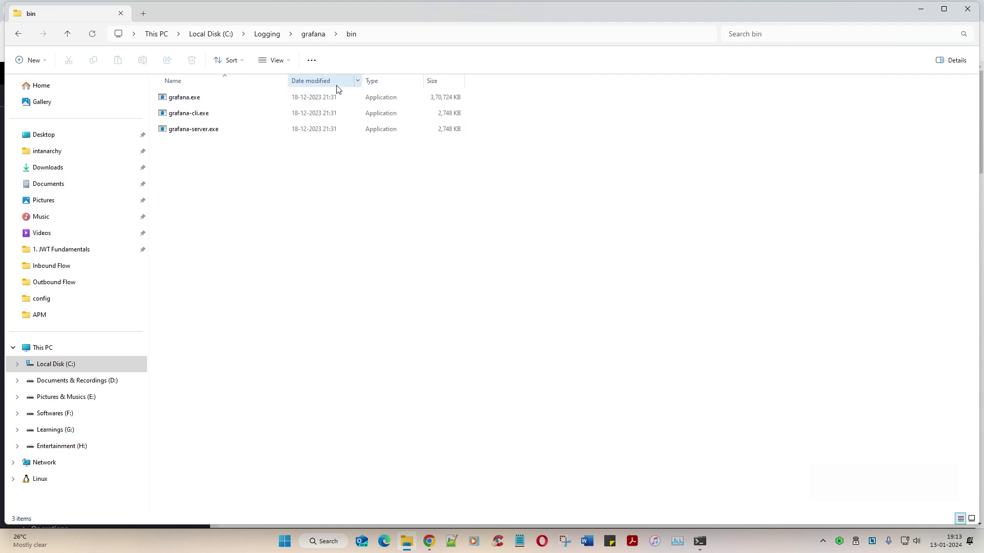
{"action": "left_click", "coordinate": [373, 34]}
{"action": "key", "text": "ctrl+c"}
{"action": "key", "text": "Escape"}
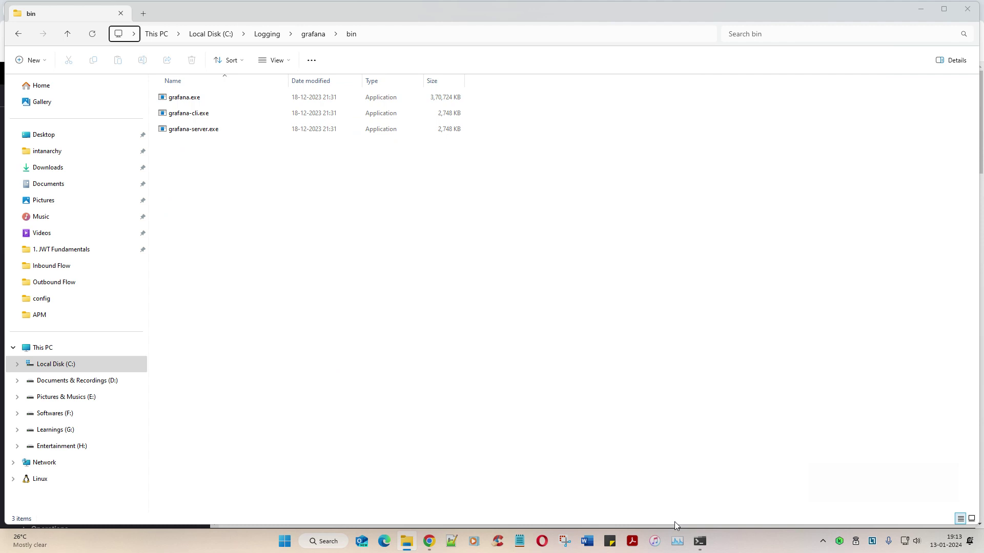
{"action": "left_click", "coordinate": [700, 542]}
{"action": "left_click", "coordinate": [521, 140]}
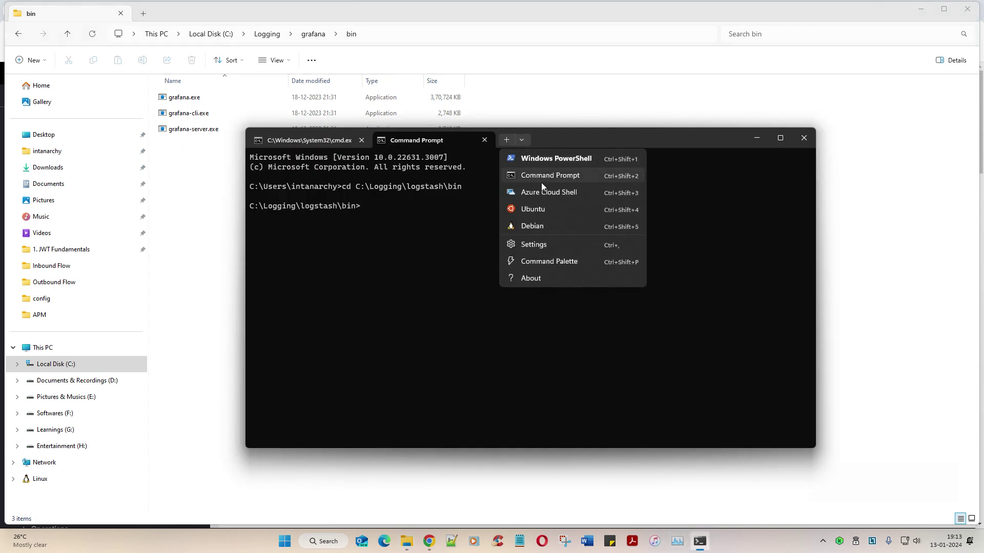
{"action": "left_click", "coordinate": [546, 175]}
{"action": "type", "text": "cd"}
{"action": "key", "text": "ctrl+v"}
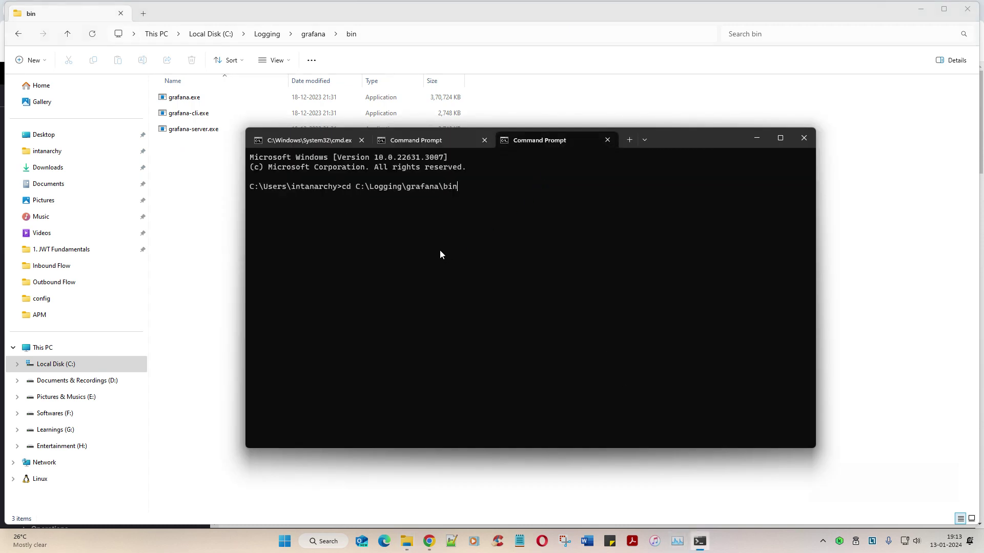
{"action": "key", "text": "Return"}
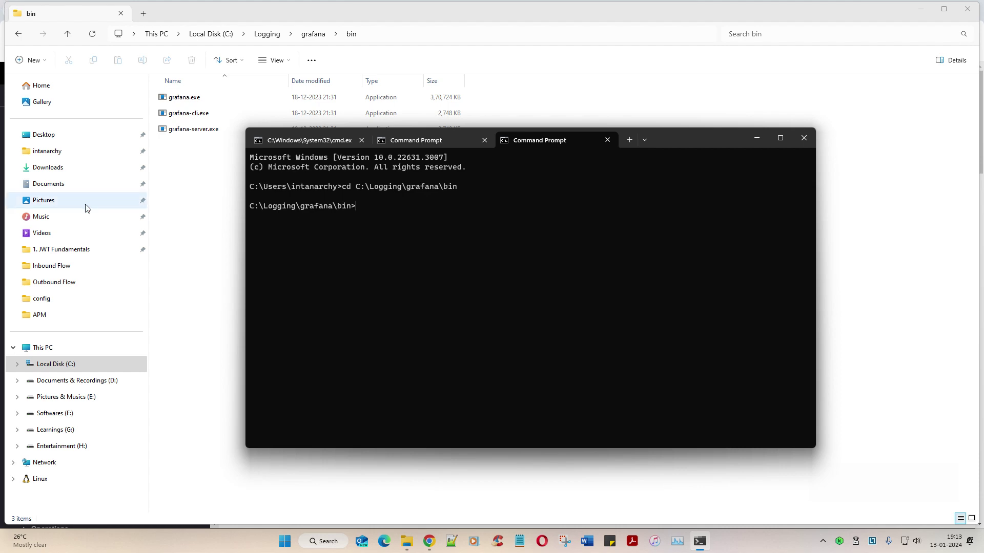
Step: Copy the grafana-server.exe name and run it to start Grafana on port 3000
{"action": "left_click", "coordinate": [183, 126]}
{"action": "key", "text": "F2"}
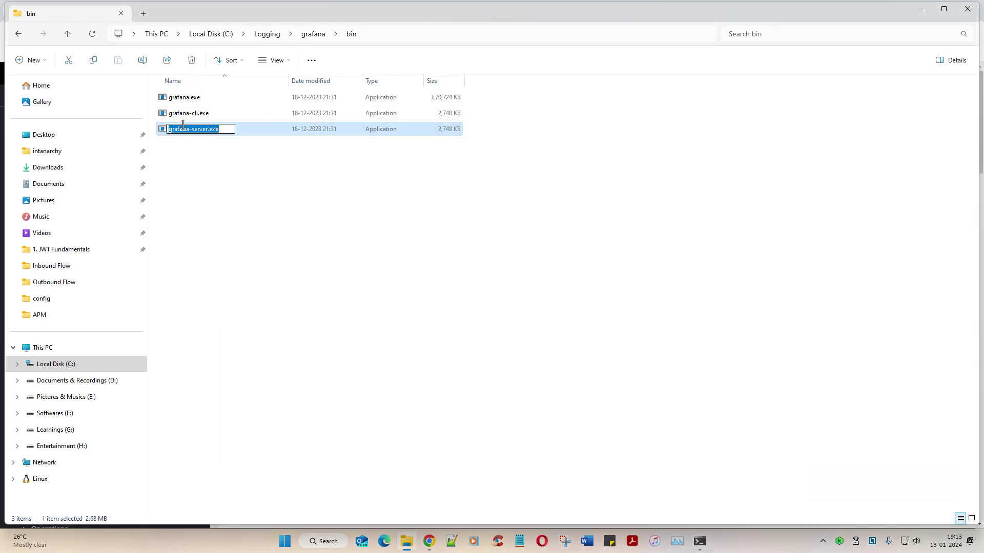
{"action": "key", "text": "ctrl+c"}
{"action": "key", "text": "alt+Tab"}
{"action": "key", "text": "ctrl+v"}
{"action": "key", "text": "Return"}
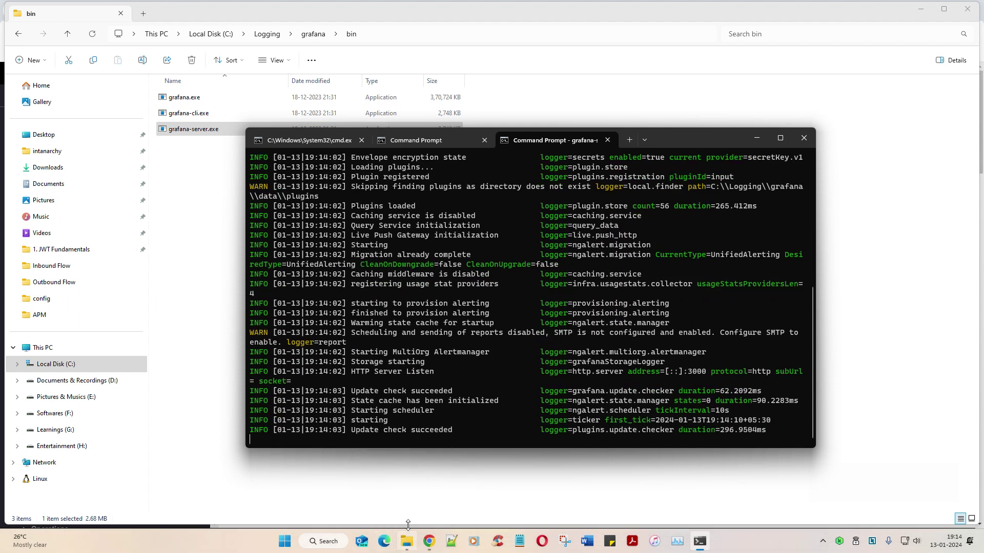
Step: Close the Name.csv, InputOutput.conf and Name1.csv files in Notepad++
{"action": "left_click", "coordinate": [452, 539]}
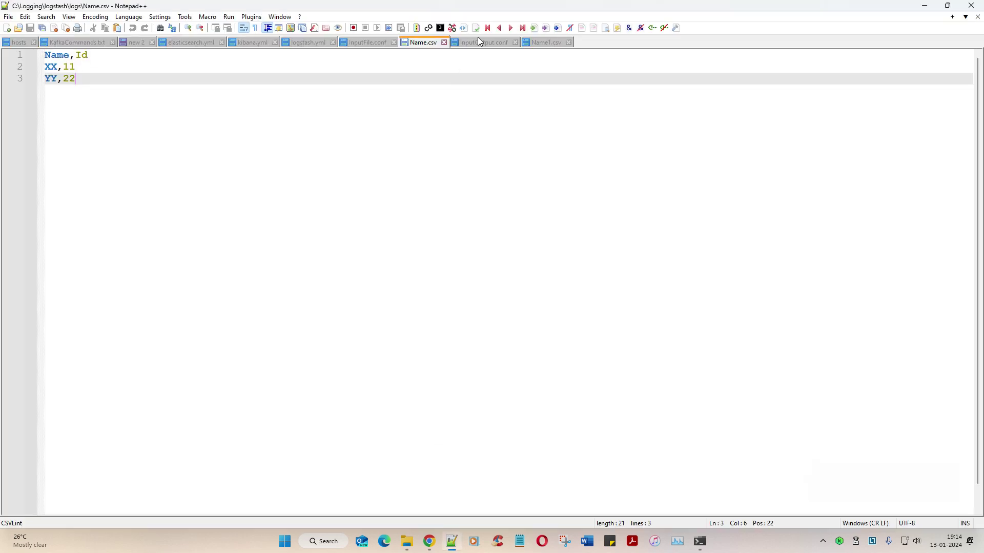
{"action": "left_click", "coordinate": [478, 41]}
{"action": "left_click", "coordinate": [410, 43]}
{"action": "middle_click", "coordinate": [428, 44]}
{"action": "middle_click", "coordinate": [429, 45]}
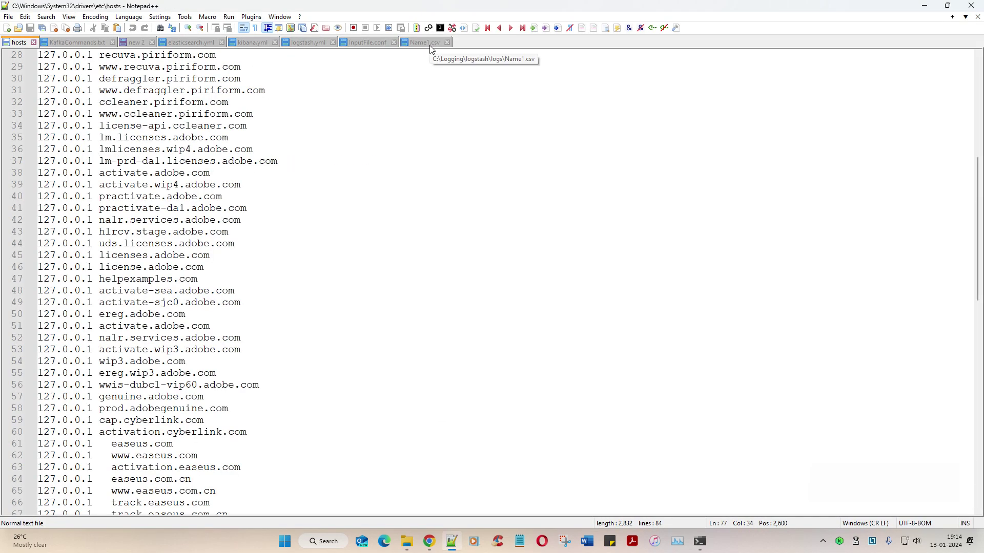
{"action": "left_click", "coordinate": [429, 45]}
{"action": "middle_click", "coordinate": [429, 45]}
Step: Review the logstash.yml, kibana.yml and InputFile.conf configs, ending on InputFile.conf
{"action": "left_click", "coordinate": [378, 45]}
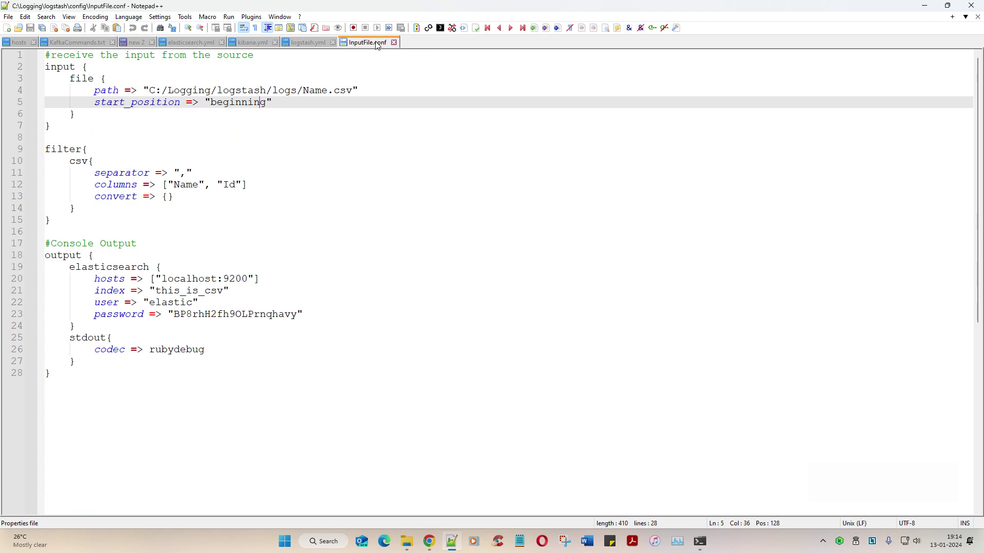
{"action": "left_click", "coordinate": [305, 43]}
{"action": "left_click", "coordinate": [252, 43]}
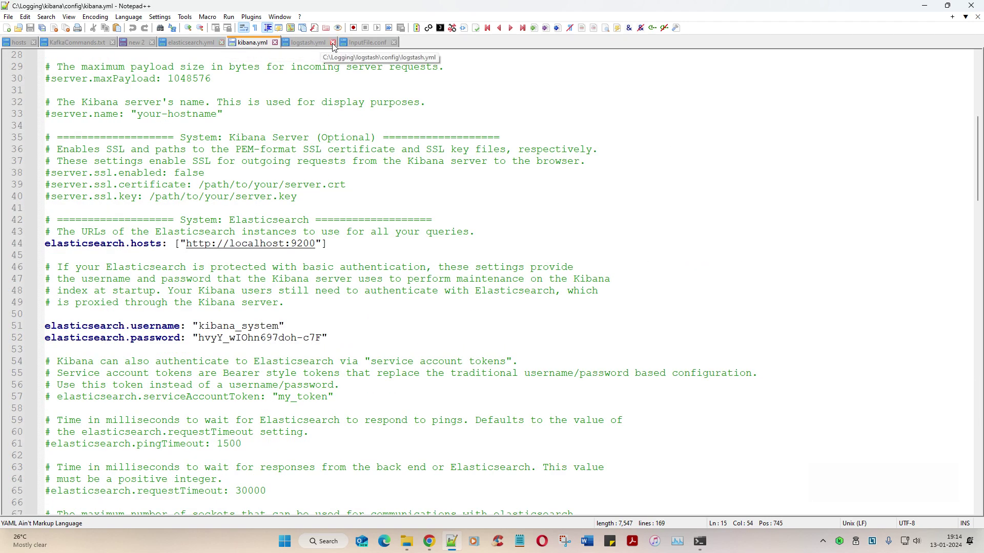
{"action": "left_click", "coordinate": [367, 43]}
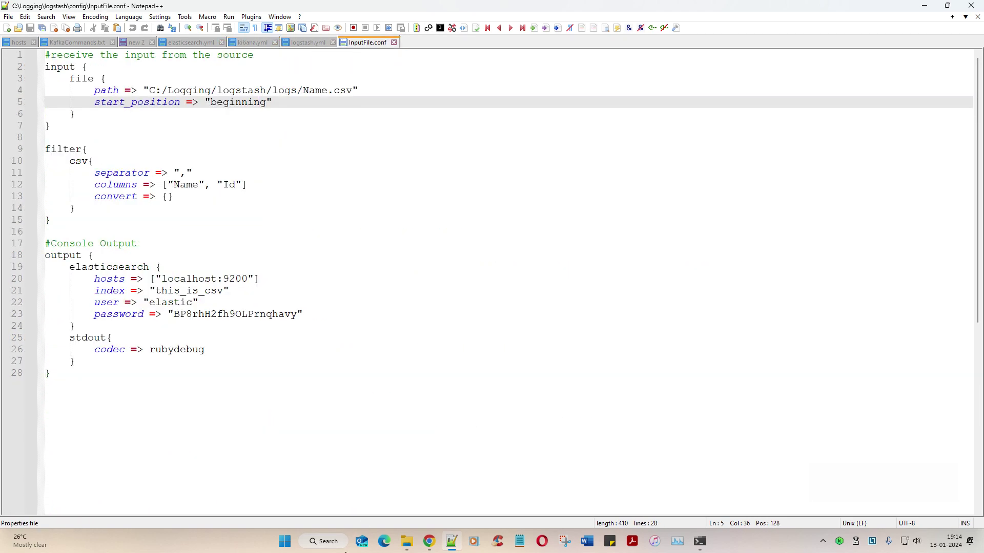
{"action": "left_click", "coordinate": [406, 541]}
Step: Open grafana\conf\defaults.ini and select the [server] http_port value 3000
{"action": "key", "text": "BackSpace"}
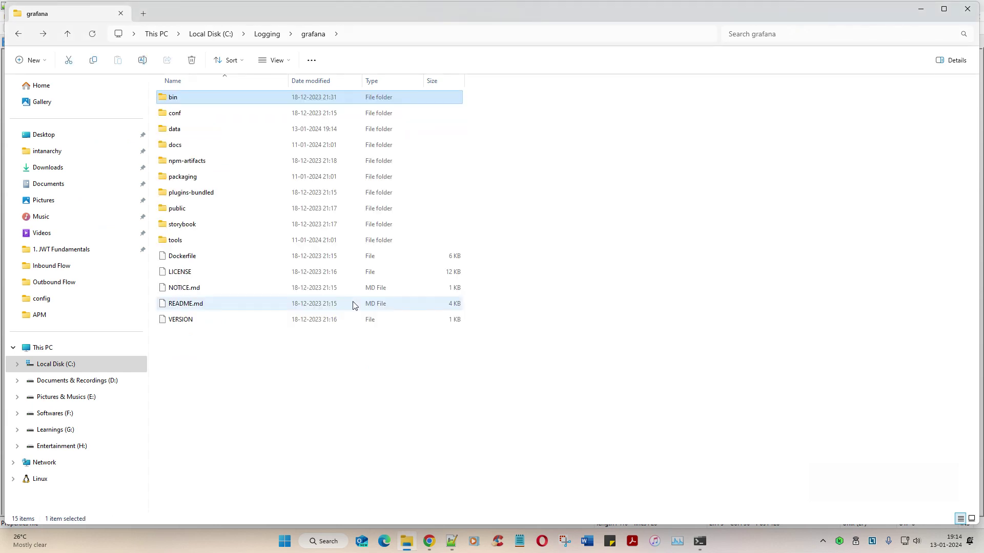
{"action": "key", "text": "Down"}
{"action": "key", "text": "Return"}
{"action": "key", "text": "Down"}
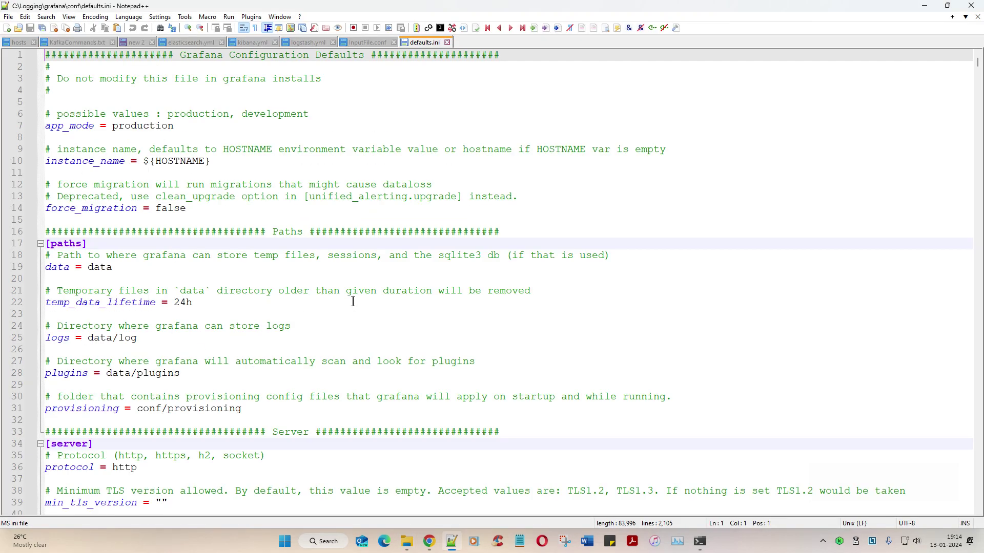
{"action": "scroll", "coordinate": [164, 321], "scroll_direction": "down", "scroll_amount": 5}
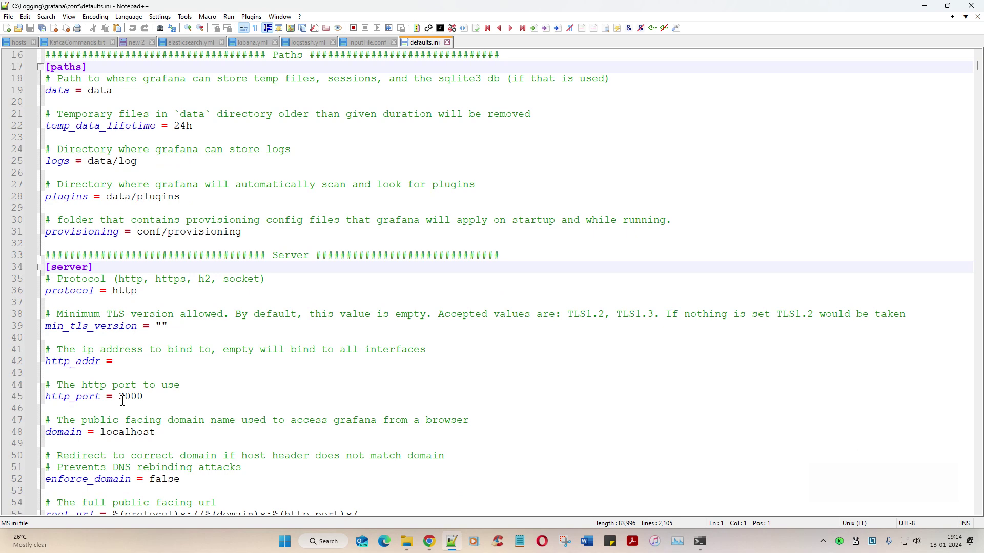
{"action": "double_click", "coordinate": [137, 396]}
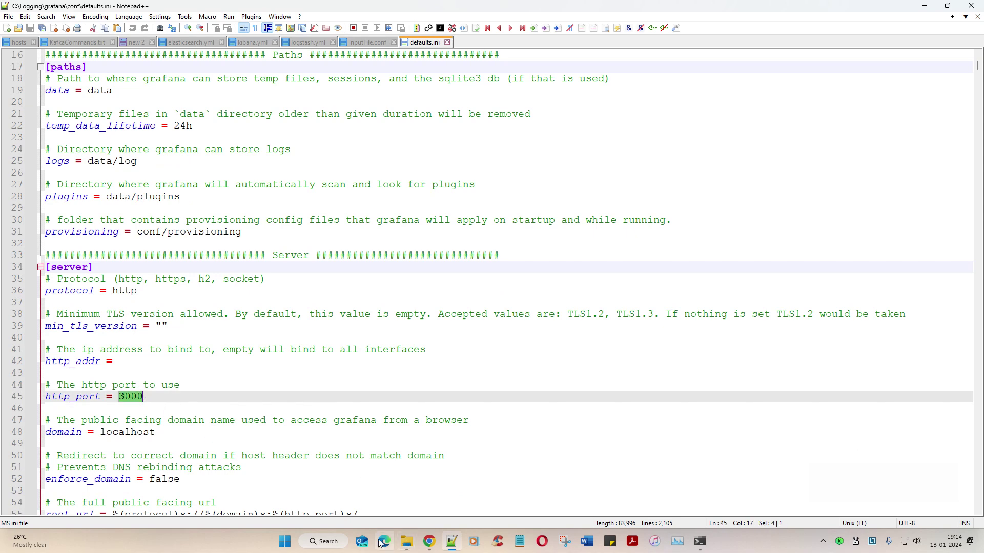
Step: In a new first-position Chrome tab, load localhost:3000 to reach the Grafana login page
{"action": "left_click", "coordinate": [429, 543]}
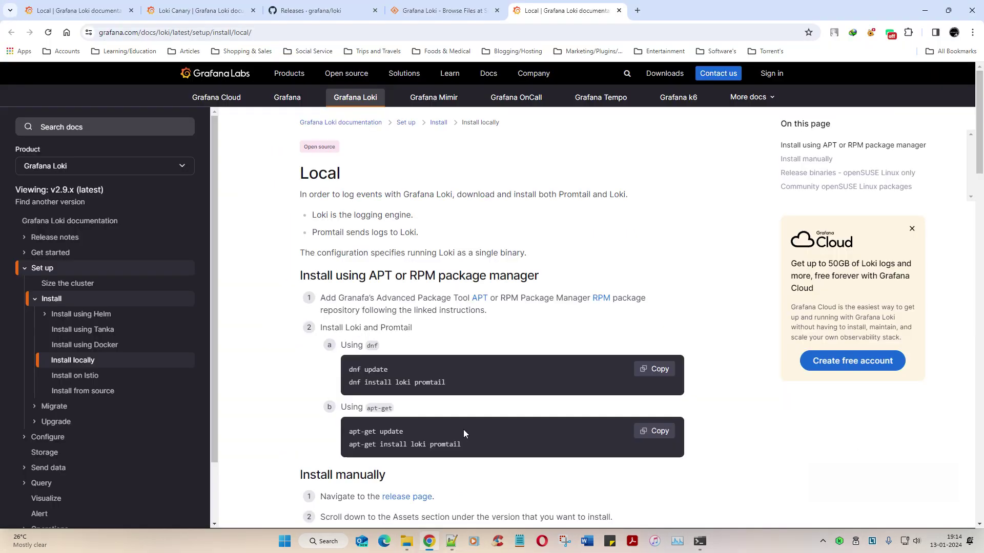
{"action": "left_click", "coordinate": [638, 10]}
{"action": "left_click_drag", "start_coordinate": [637, 8], "coordinate": [176, 42]}
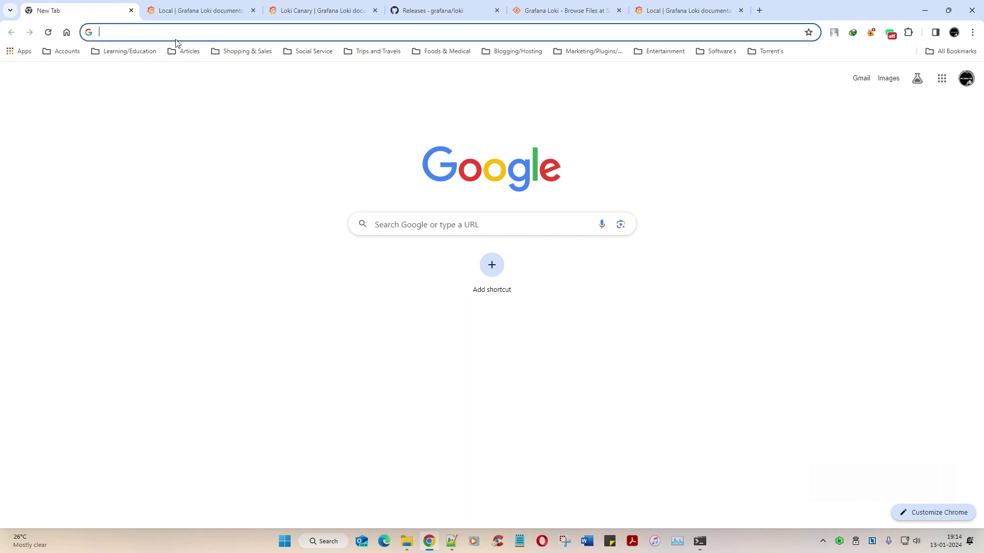
{"action": "type", "text": "3000"}
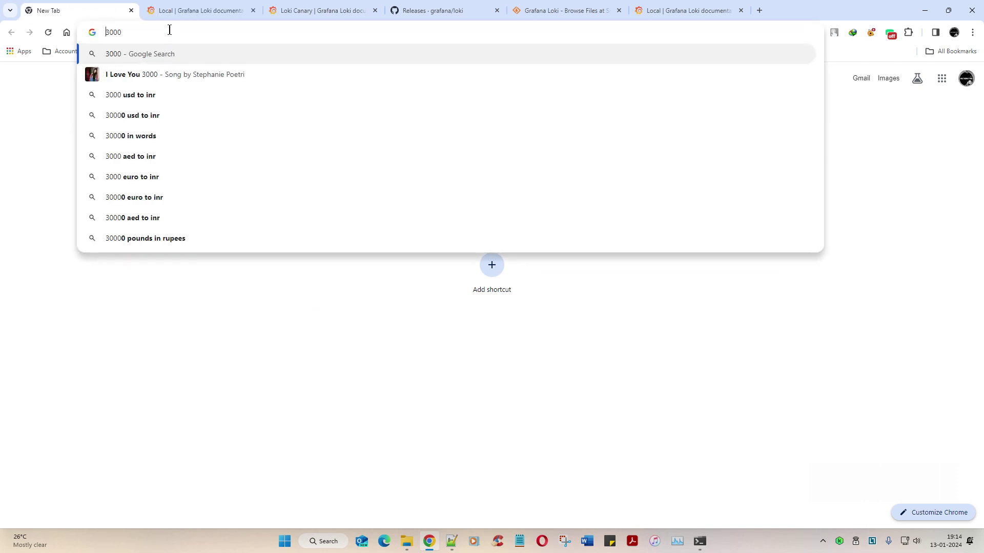
{"action": "key", "text": "Home"}
{"action": "type", "text": "localhost:"}
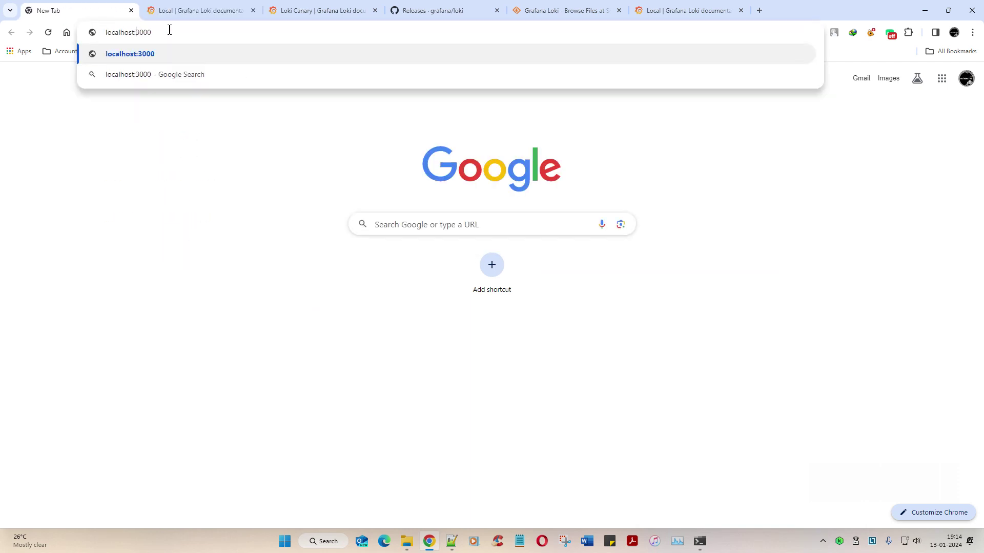
{"action": "key", "text": "Return"}
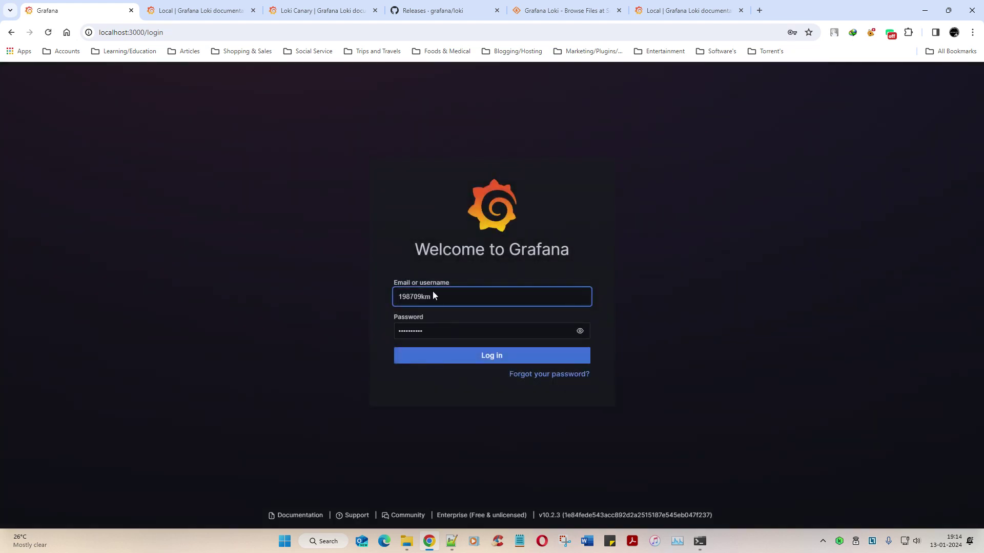
Step: Log in to Grafana with username admin and the account password
{"action": "double_click", "coordinate": [535, 302]}
{"action": "type", "text": "admin"}
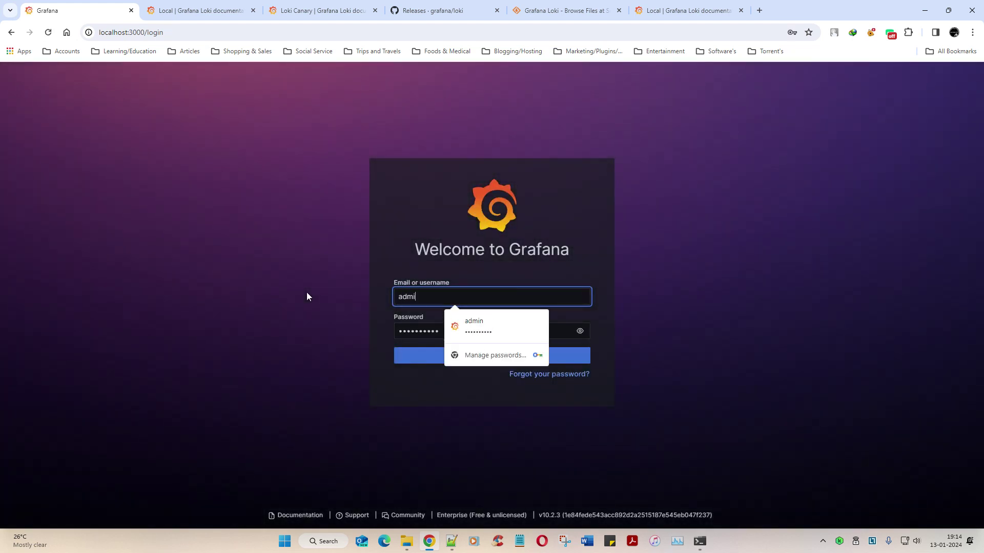
{"action": "key", "text": "Tab"}
{"action": "type", "text": "*********"}
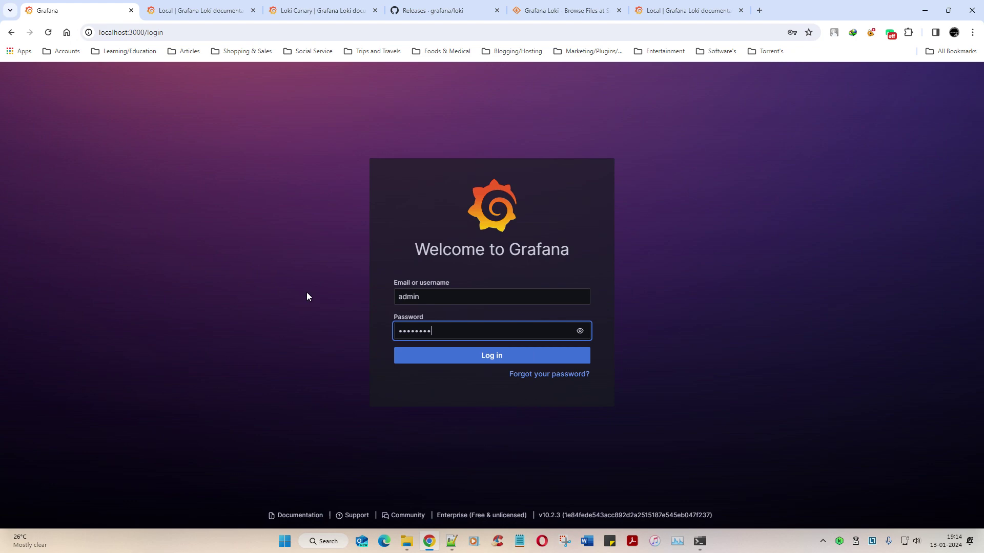
{"action": "key", "text": "Return"}
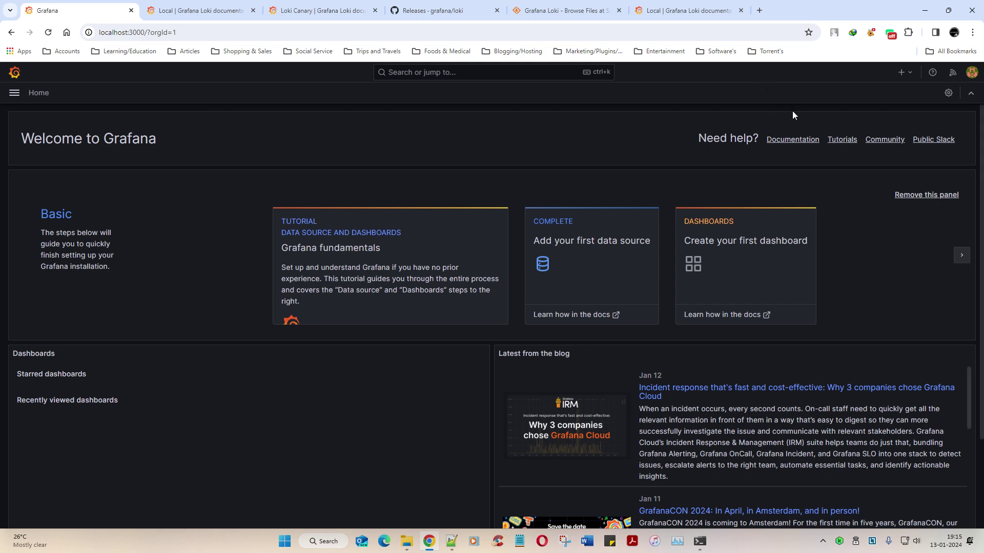
Step: Browse the navigation menu sections and open Connections > Data sources, listing only prometheus
{"action": "left_click", "coordinate": [15, 93]}
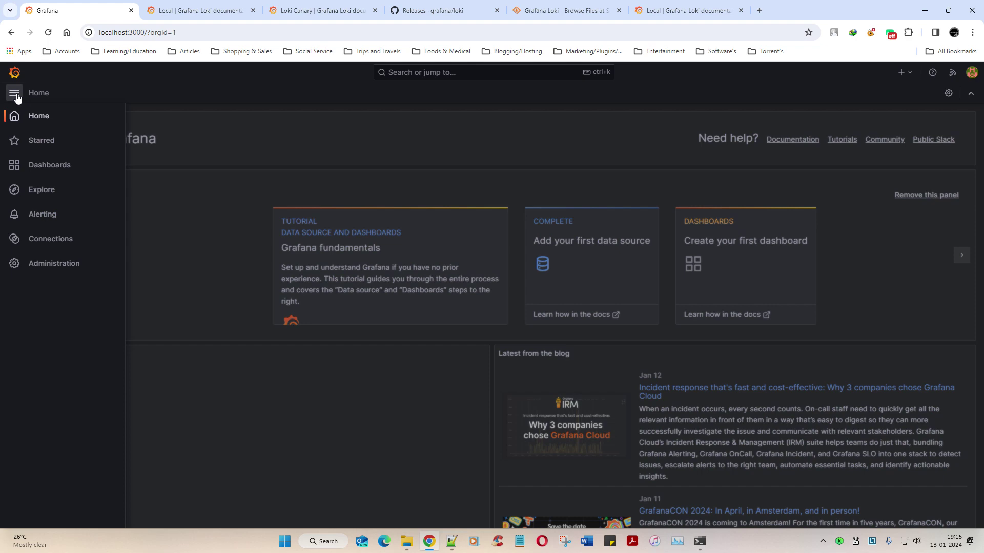
{"action": "left_click", "coordinate": [296, 141]}
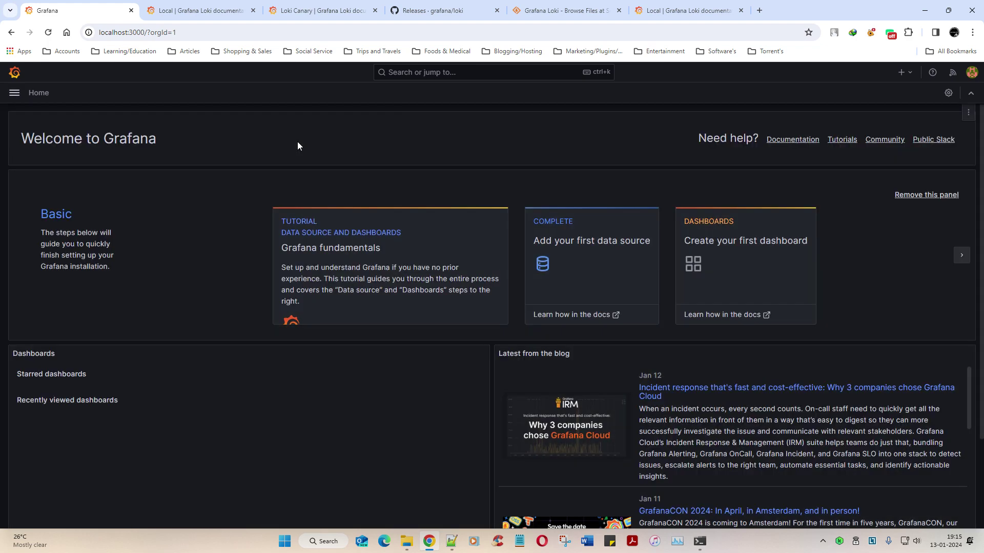
{"action": "left_click", "coordinate": [14, 93]}
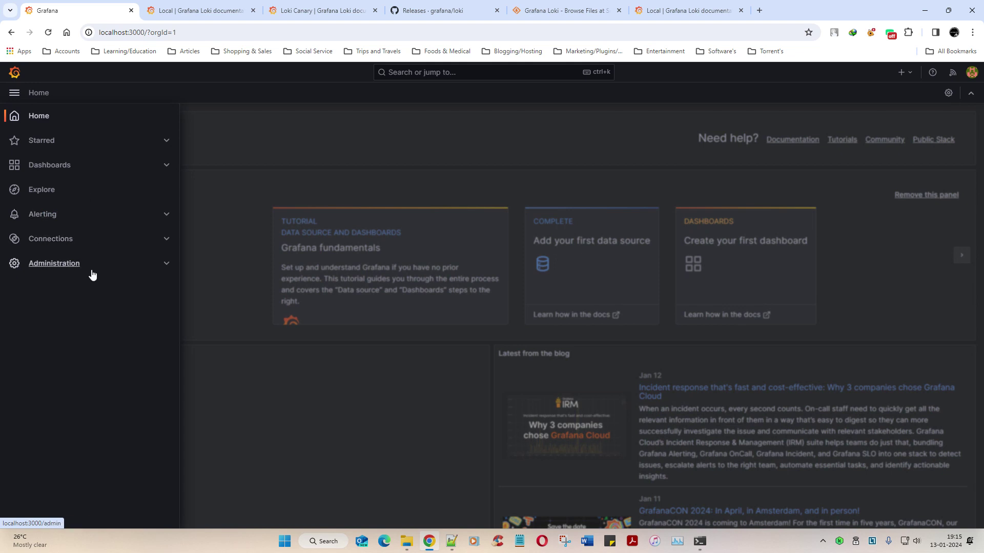
{"action": "left_click", "coordinate": [163, 168]}
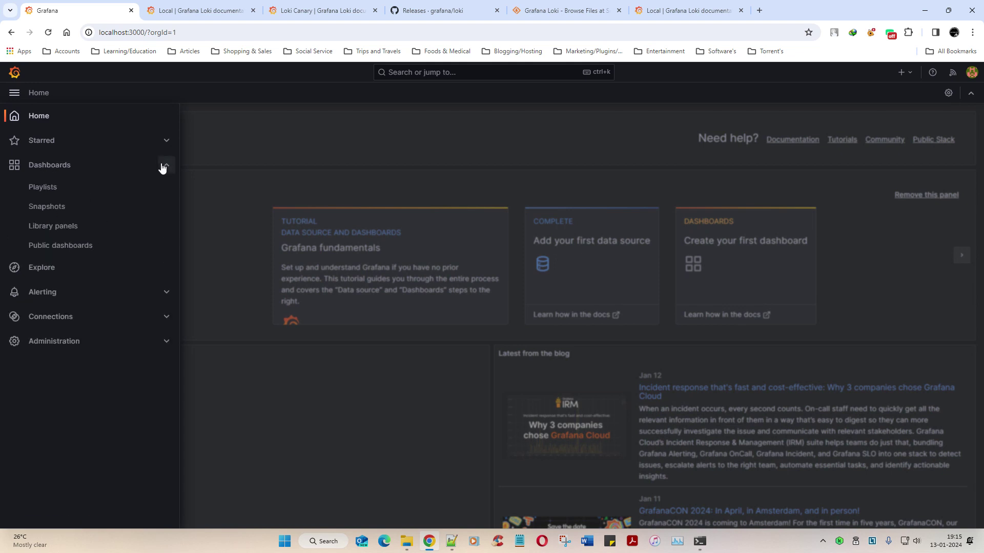
{"action": "left_click", "coordinate": [163, 168]}
{"action": "left_click", "coordinate": [162, 265]}
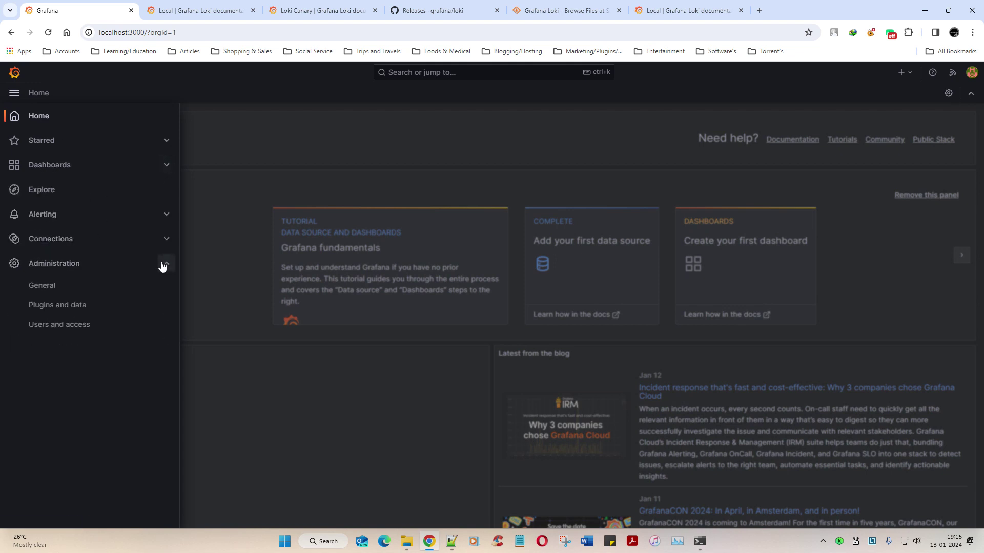
{"action": "left_click", "coordinate": [163, 263]}
{"action": "left_click", "coordinate": [162, 238]}
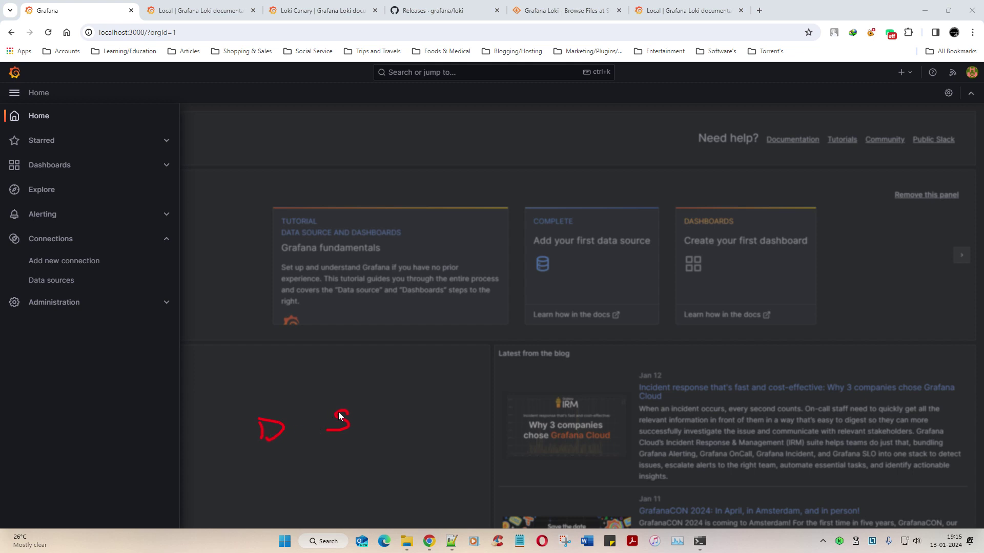
{"action": "mouse_move", "coordinate": [318, 398]}
{"action": "left_mouse_down"}
{"action": "mouse_move", "coordinate": [338, 403]}
{"action": "mouse_move", "coordinate": [293, 339]}
{"action": "left_mouse_up"}
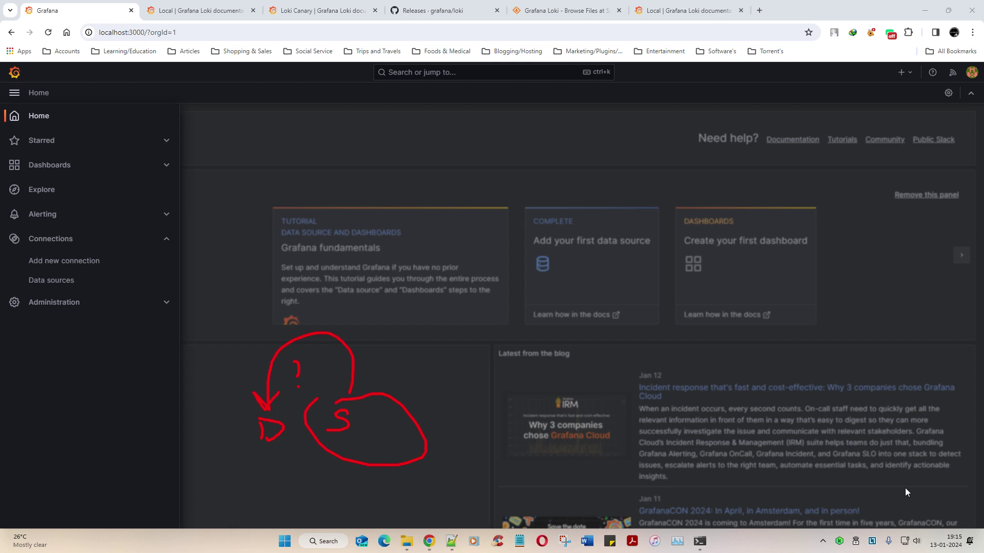
{"action": "left_click", "coordinate": [51, 281]}
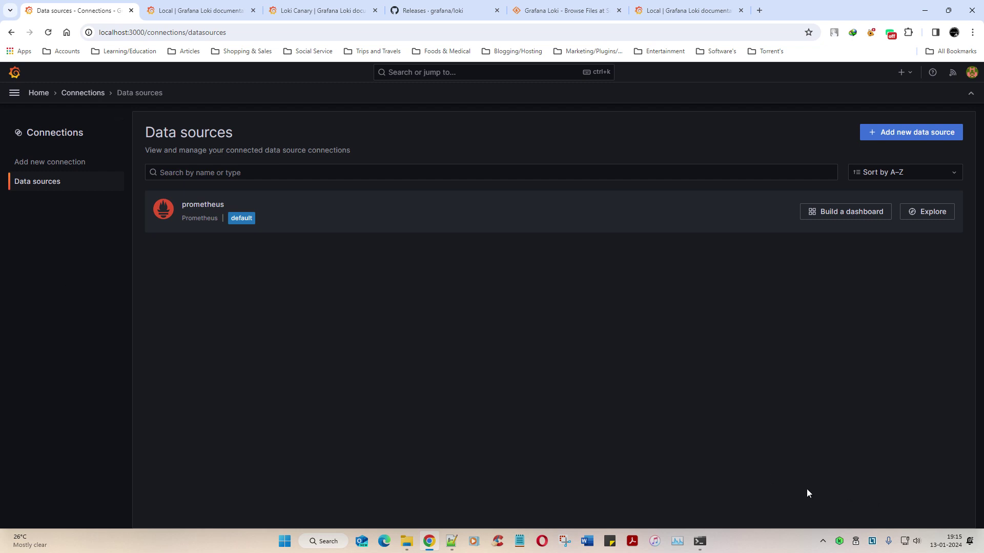
Step: Circle the single existing prometheus data source, then clear the annotation
{"action": "mouse_move", "coordinate": [220, 195]}
{"action": "left_mouse_down"}
{"action": "mouse_move", "coordinate": [176, 185]}
{"action": "mouse_move", "coordinate": [250, 269]}
{"action": "mouse_move", "coordinate": [157, 185]}
{"action": "mouse_move", "coordinate": [132, 193]}
{"action": "left_mouse_up"}
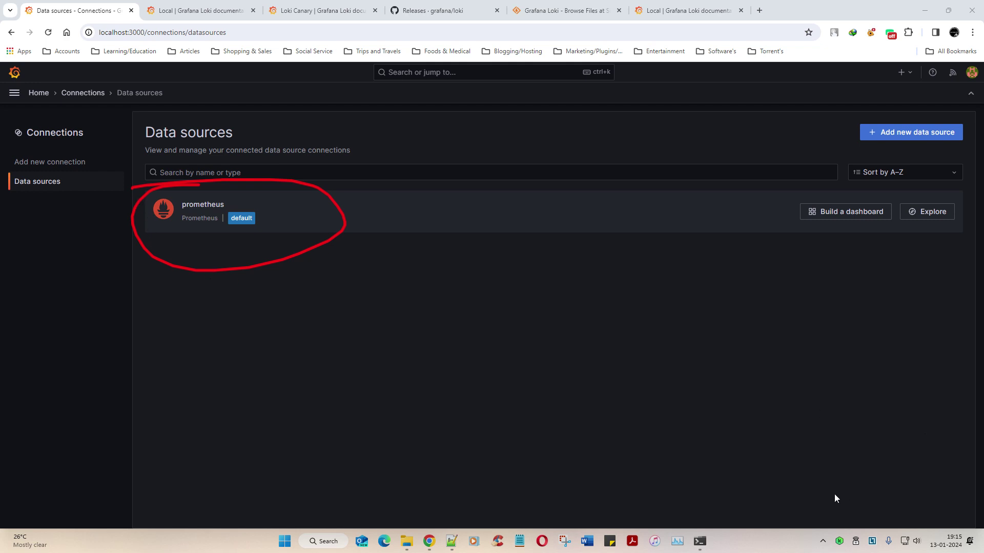
{"action": "key", "text": "Escape"}
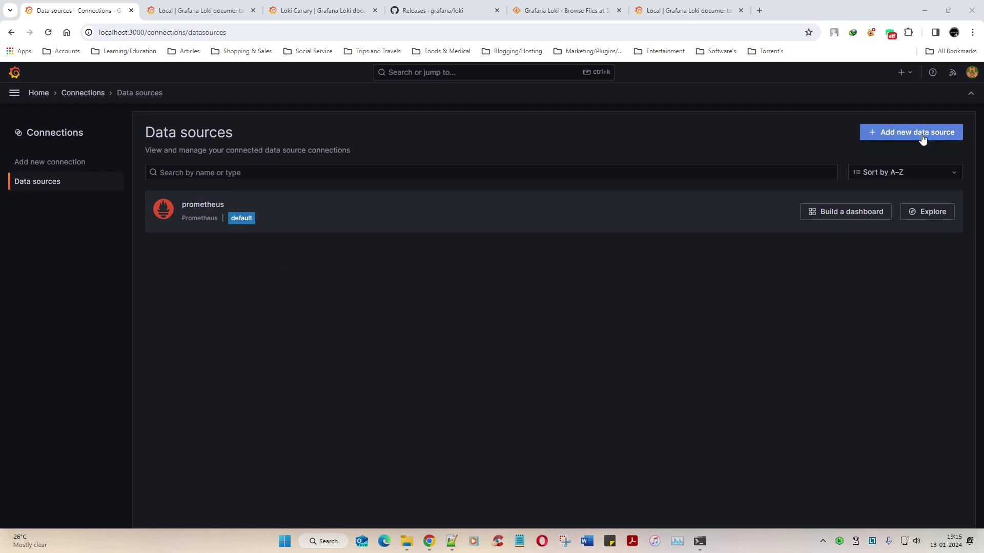
Step: Begin a new data source and filter the type list with 'el' so Elasticsearch shows
{"action": "left_click", "coordinate": [922, 137]}
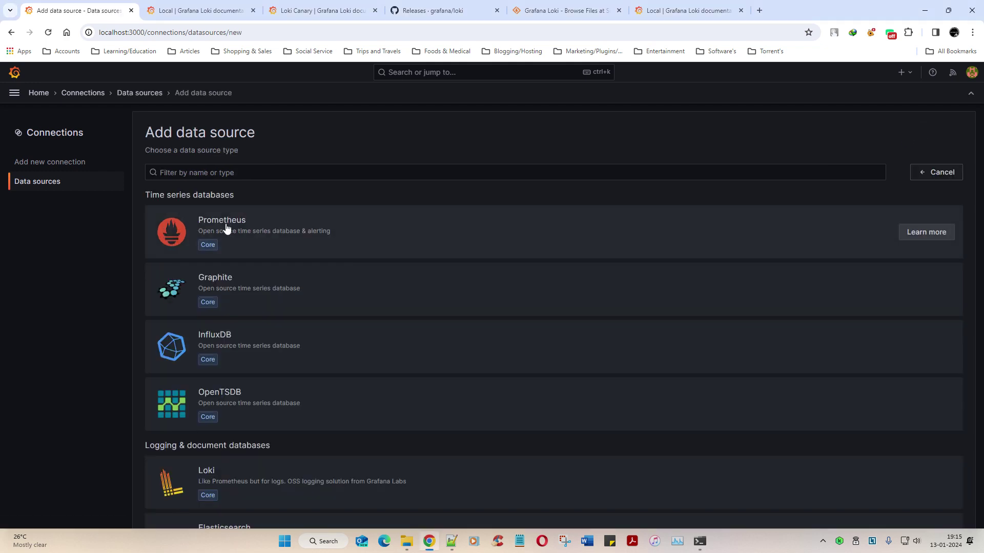
{"action": "left_click", "coordinate": [212, 175]}
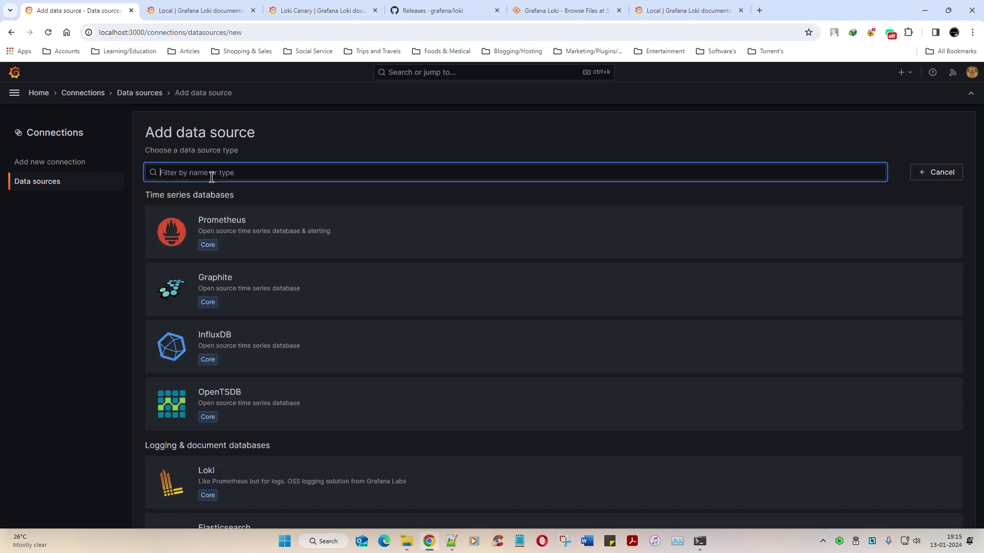
{"action": "type", "text": "elk"}
{"action": "key", "text": "BackSpace"}
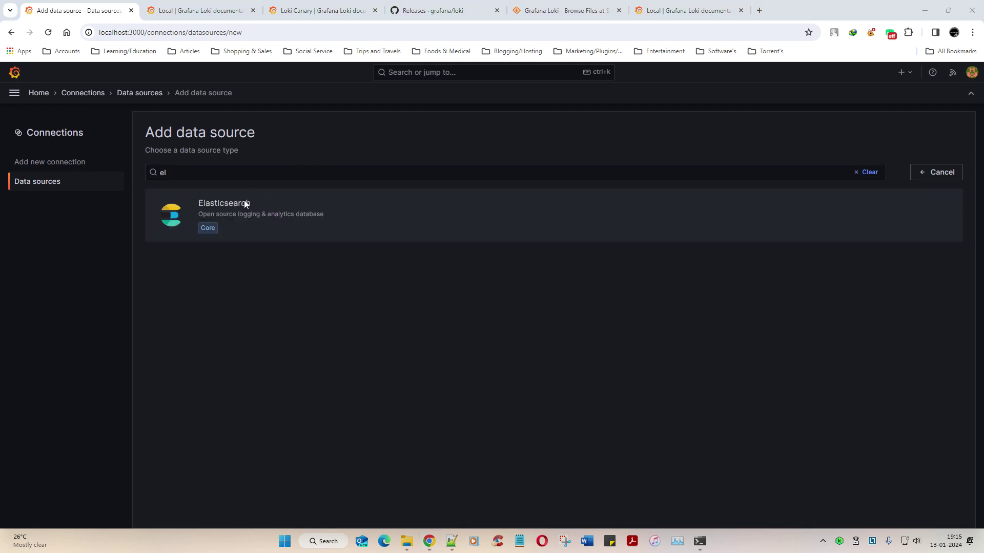
{"action": "mouse_move", "coordinate": [228, 188]}
{"action": "left_mouse_down"}
{"action": "mouse_move", "coordinate": [248, 246]}
{"action": "mouse_move", "coordinate": [210, 199]}
{"action": "left_mouse_up"}
{"action": "left_click_drag", "start_coordinate": [685, 300], "coordinate": [689, 312]}
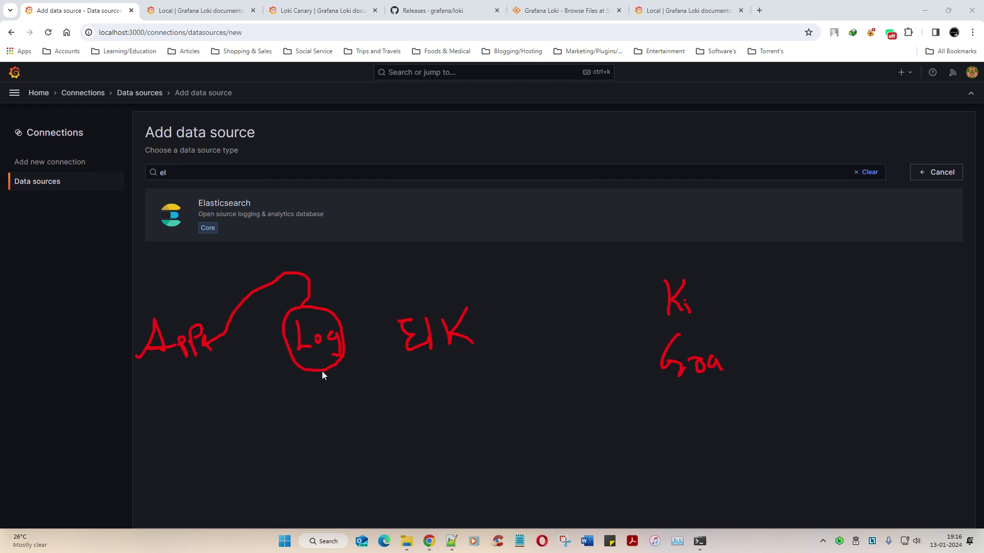
{"action": "mouse_move", "coordinate": [321, 371]}
{"action": "left_mouse_down"}
{"action": "mouse_move", "coordinate": [330, 399]}
{"action": "mouse_move", "coordinate": [305, 451]}
{"action": "mouse_move", "coordinate": [226, 428]}
{"action": "left_mouse_up"}
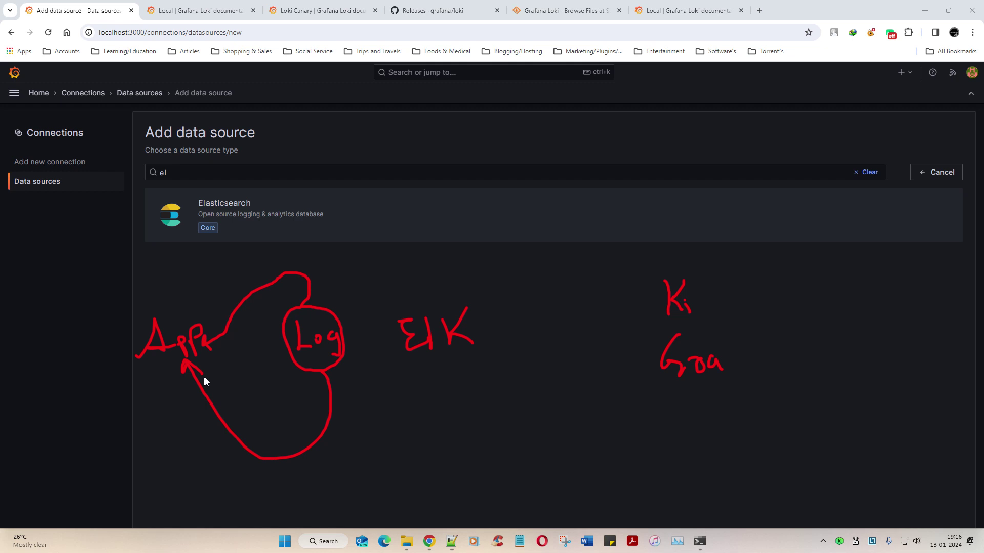
{"action": "key", "text": "ctrl+z"}
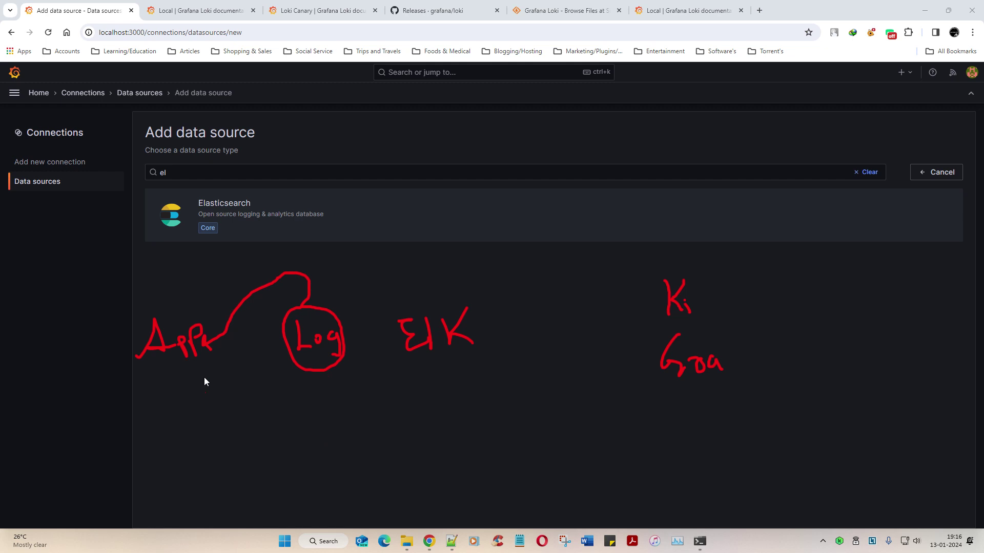
{"action": "key", "text": "ctrl+z"}
{"action": "key", "text": "ctrl+z"}
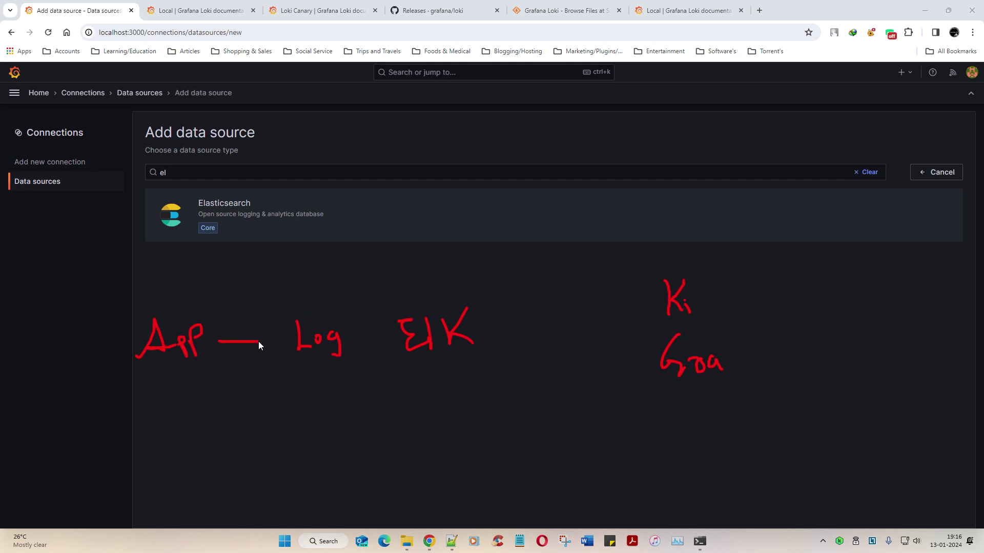
{"action": "key", "text": "ctrl+z"}
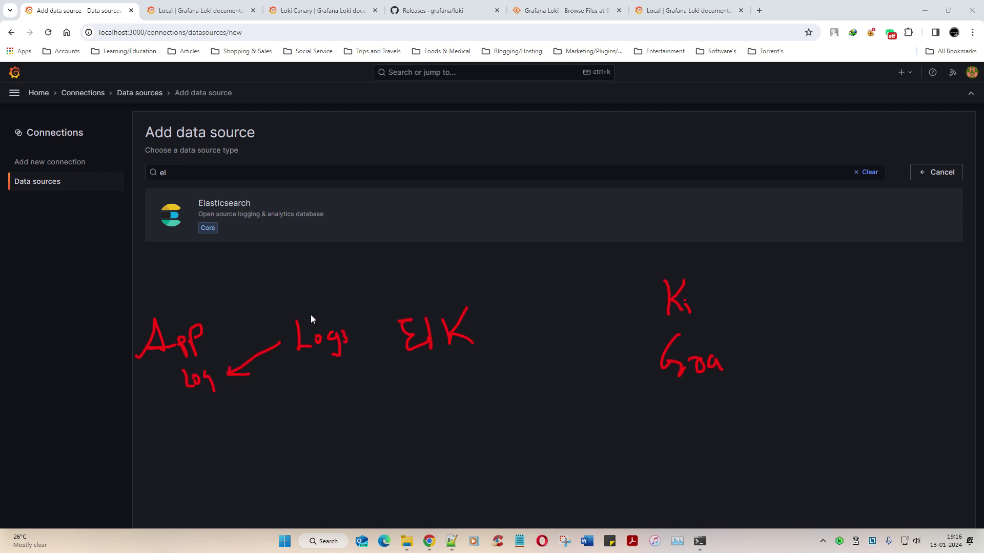
{"action": "mouse_move", "coordinate": [297, 314]}
{"action": "left_mouse_down"}
{"action": "mouse_move", "coordinate": [287, 344]}
{"action": "mouse_move", "coordinate": [355, 367]}
{"action": "left_mouse_up"}
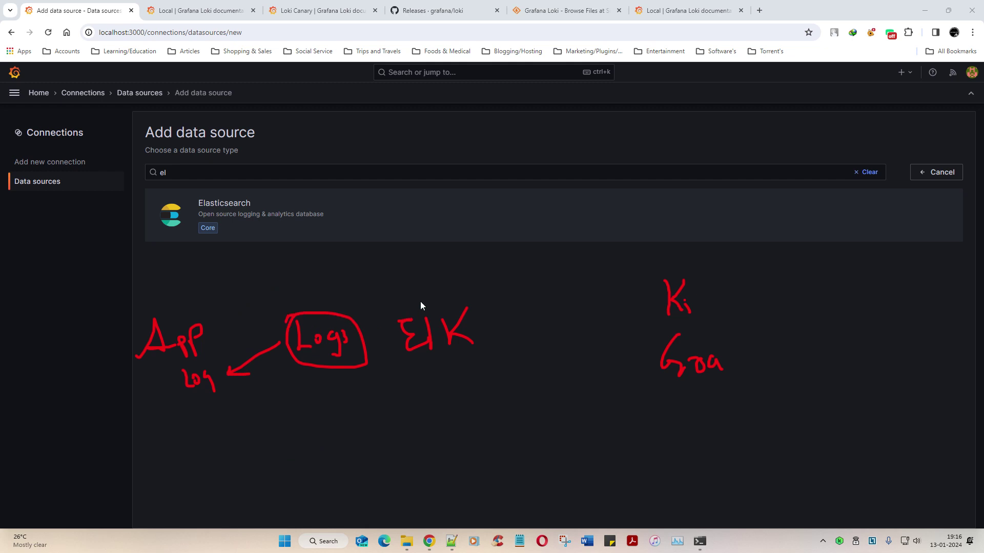
{"action": "mouse_move", "coordinate": [436, 297]}
{"action": "left_mouse_down"}
{"action": "mouse_move", "coordinate": [375, 345]}
{"action": "mouse_move", "coordinate": [478, 364]}
{"action": "mouse_move", "coordinate": [425, 301]}
{"action": "left_mouse_up"}
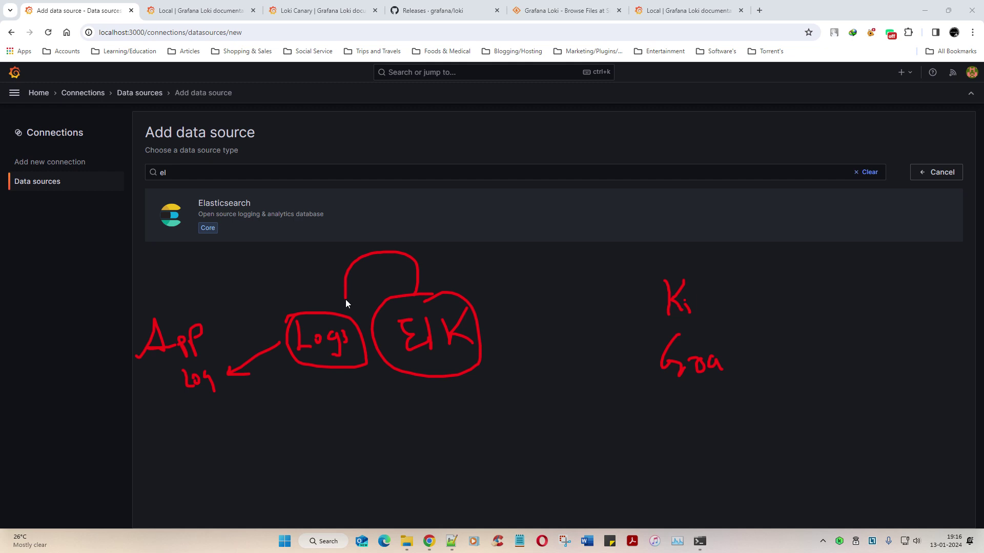
{"action": "left_click_drag", "start_coordinate": [345, 299], "coordinate": [350, 316]}
{"action": "key", "text": "ctrl+z"}
{"action": "mouse_move", "coordinate": [635, 280]}
{"action": "left_mouse_down"}
{"action": "mouse_move", "coordinate": [679, 264]}
{"action": "mouse_move", "coordinate": [704, 294]}
{"action": "left_mouse_up"}
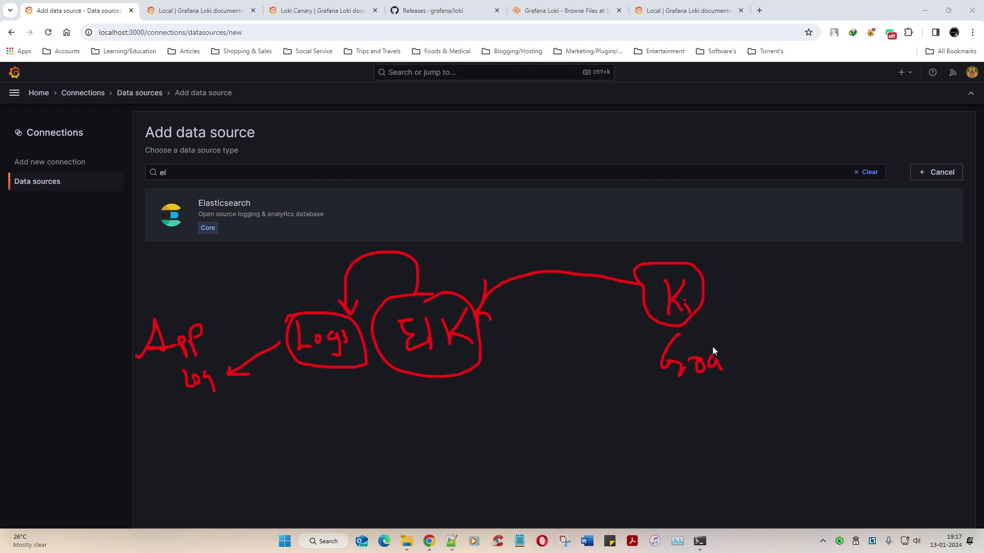
{"action": "mouse_move", "coordinate": [702, 332]}
{"action": "left_mouse_down"}
{"action": "mouse_move", "coordinate": [671, 332]}
{"action": "mouse_move", "coordinate": [645, 363]}
{"action": "left_mouse_up"}
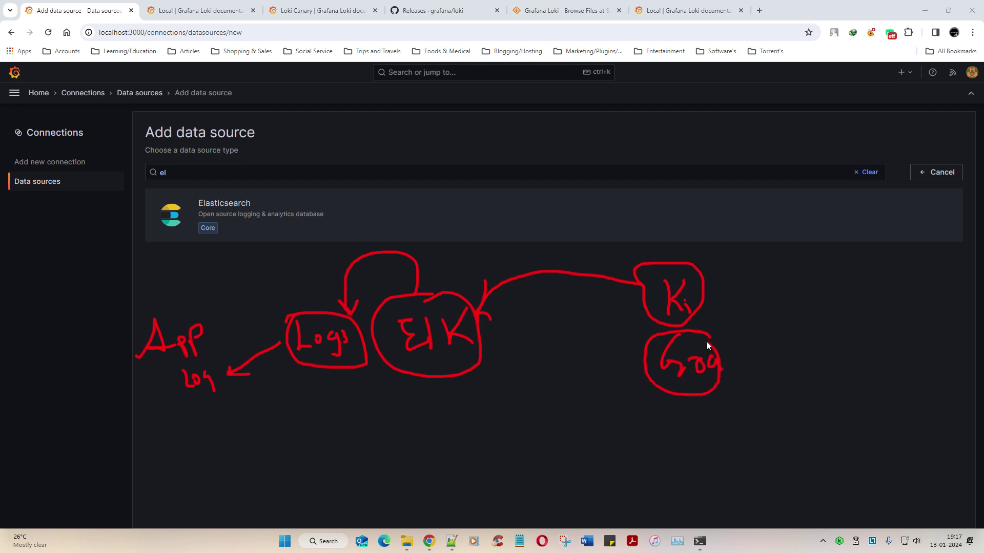
{"action": "mouse_move", "coordinate": [705, 341]}
{"action": "left_mouse_down"}
{"action": "mouse_move", "coordinate": [657, 339]}
{"action": "mouse_move", "coordinate": [628, 360]}
{"action": "mouse_move", "coordinate": [574, 371]}
{"action": "left_mouse_up"}
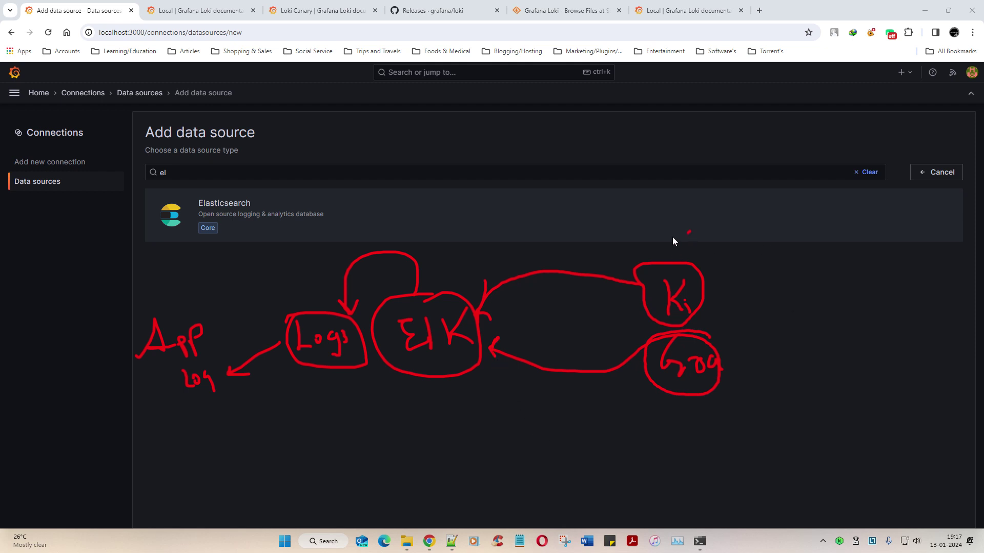
{"action": "mouse_move", "coordinate": [673, 238]}
{"action": "left_mouse_down"}
{"action": "mouse_move", "coordinate": [684, 402]}
{"action": "mouse_move", "coordinate": [754, 241]}
{"action": "left_mouse_up"}
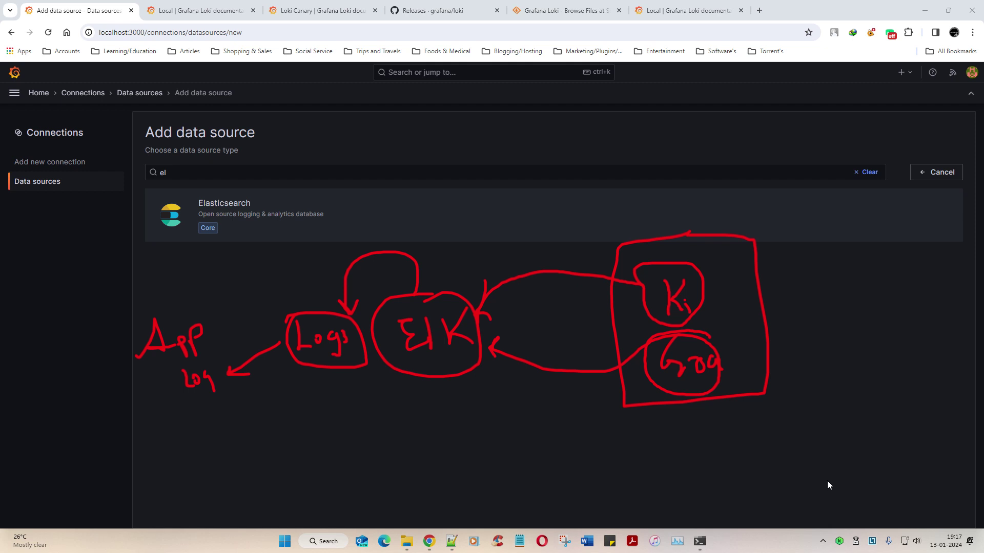
{"action": "mouse_move", "coordinate": [160, 238]}
{"action": "left_mouse_down"}
{"action": "mouse_move", "coordinate": [293, 185]}
{"action": "mouse_move", "coordinate": [152, 191]}
{"action": "left_mouse_up"}
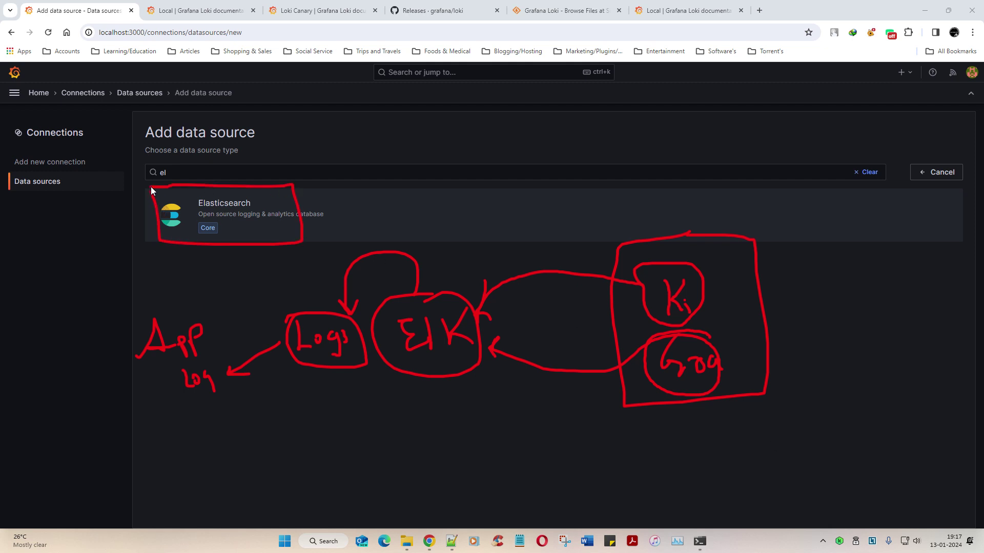
Step: Add an Elasticsearch data source and name it ELK9200
{"action": "key", "text": "Escape"}
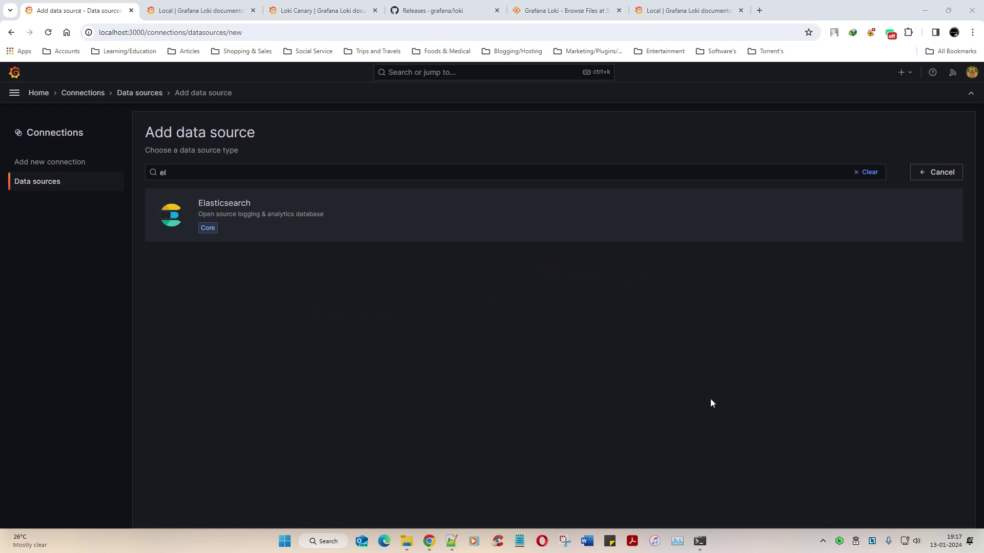
{"action": "left_click", "coordinate": [257, 218]}
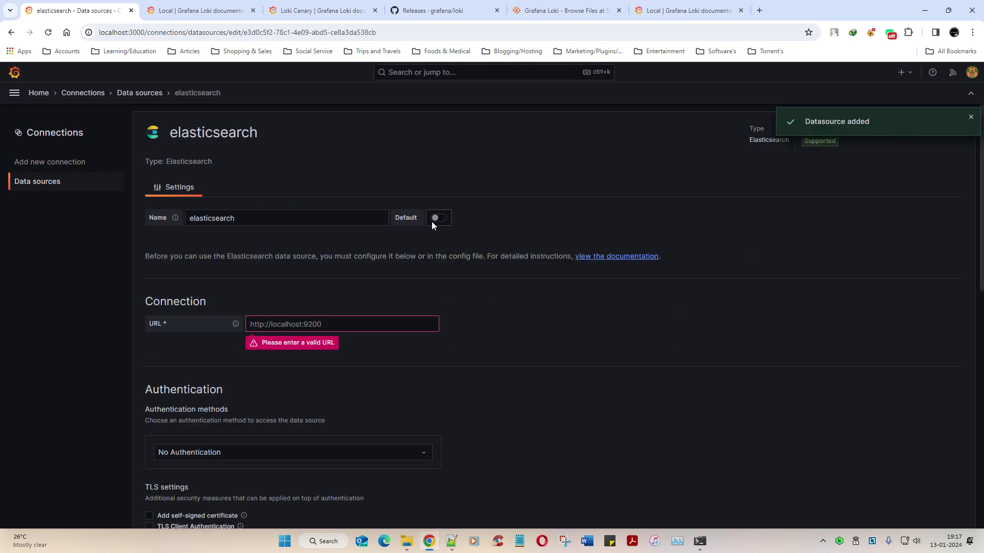
{"action": "left_click", "coordinate": [291, 224]}
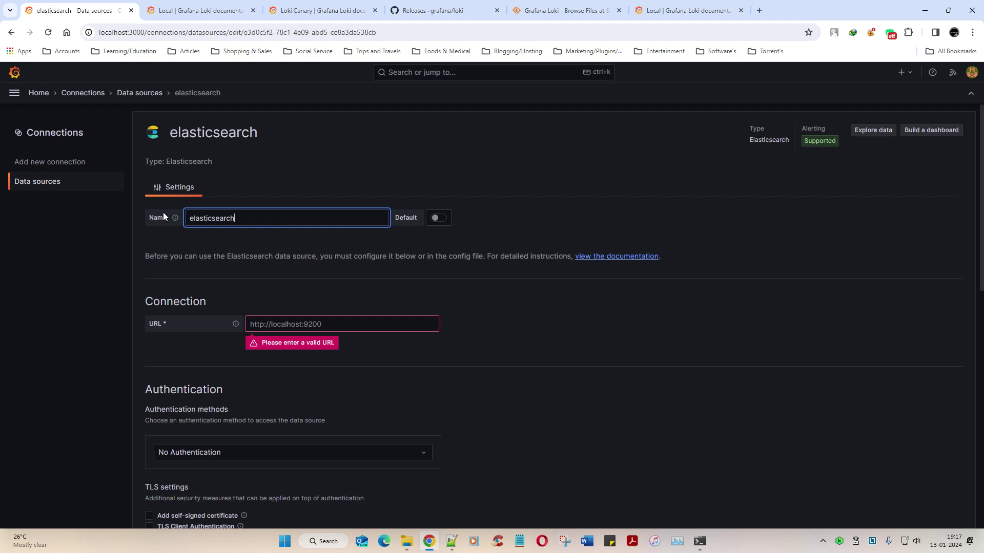
{"action": "type", "text": "9200"}
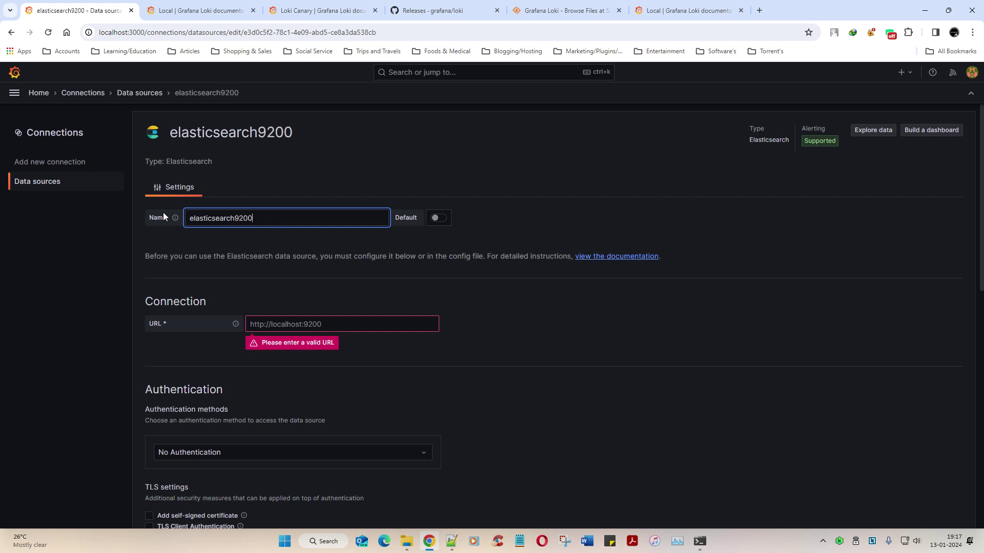
{"action": "key", "text": "ctrl+a"}
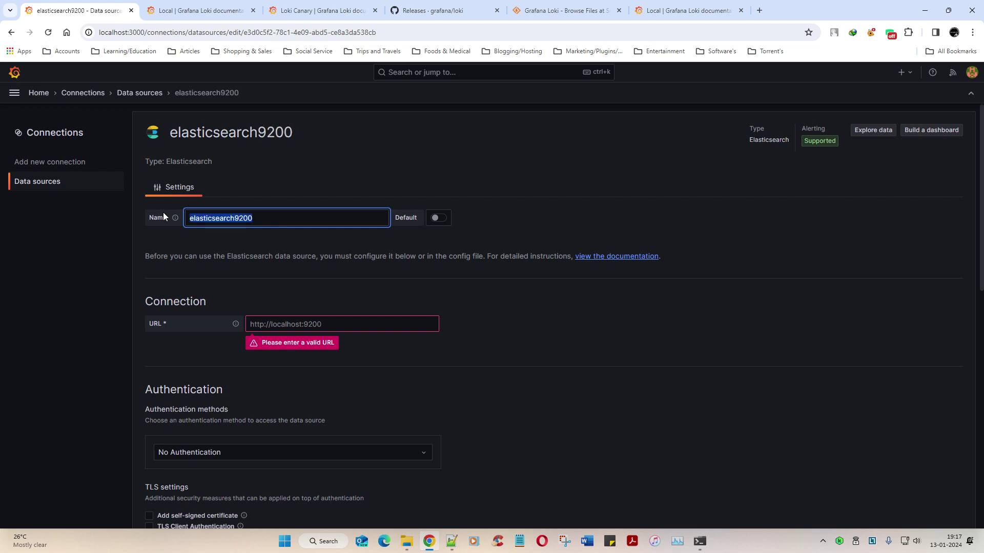
{"action": "type", "text": "ELK9200"}
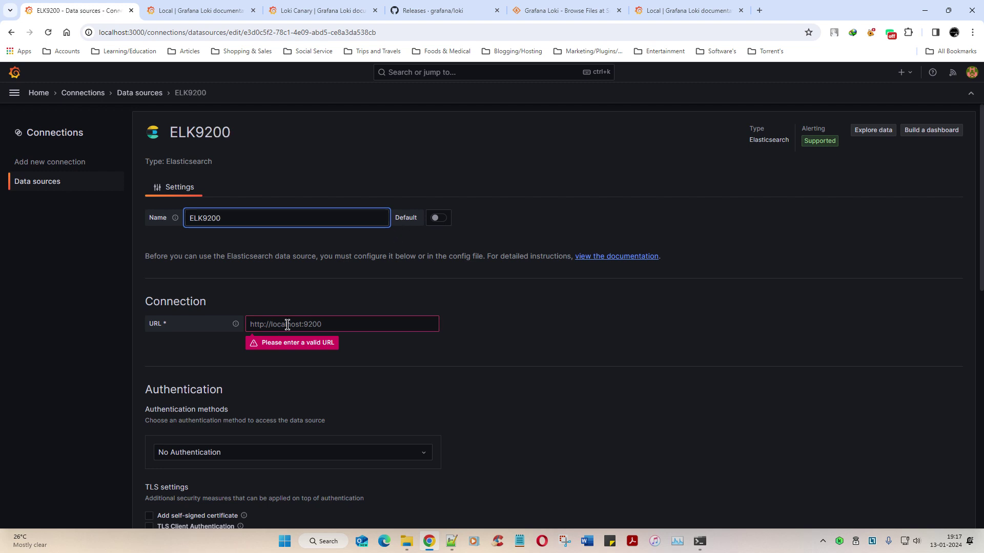
{"action": "left_click", "coordinate": [322, 324]}
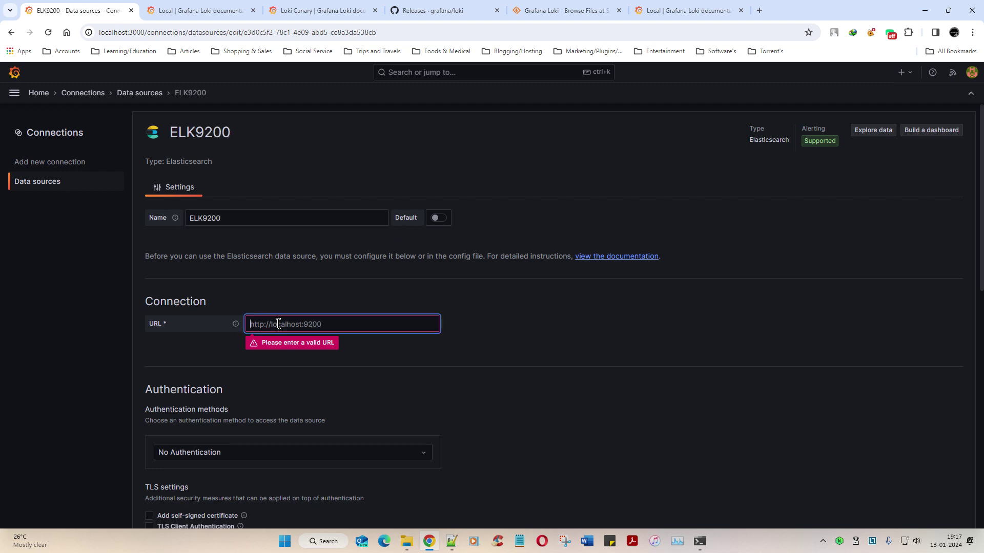
Step: Load localhost:9200 in a new Chrome tab and sign in as elastic with the password from the notes
{"action": "left_click", "coordinate": [759, 10]}
{"action": "type", "text": "LOCalhost:3000"}
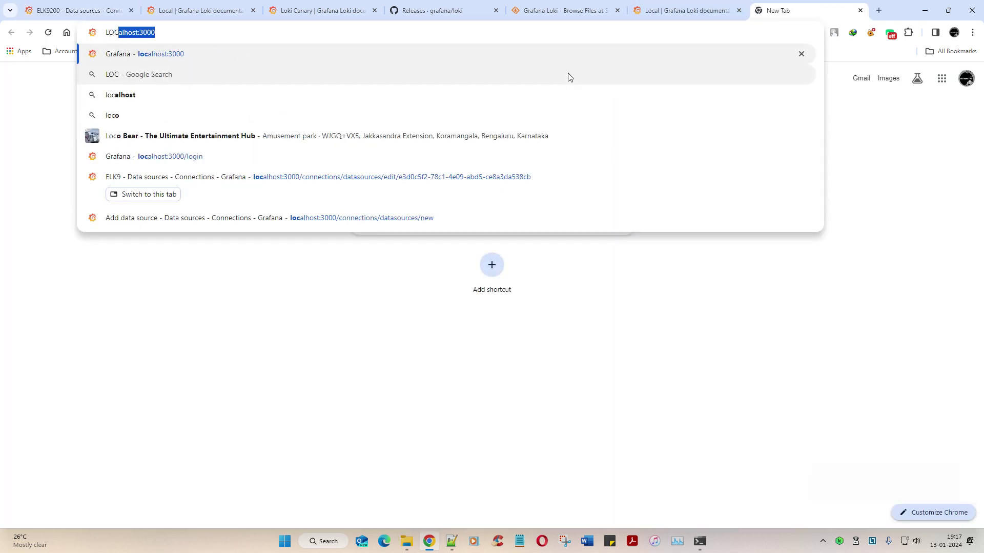
{"action": "key", "text": "BackSpace"}
{"action": "key", "text": "BackSpace"}
{"action": "key", "text": "BackSpace"}
{"action": "type", "text": "9200"}
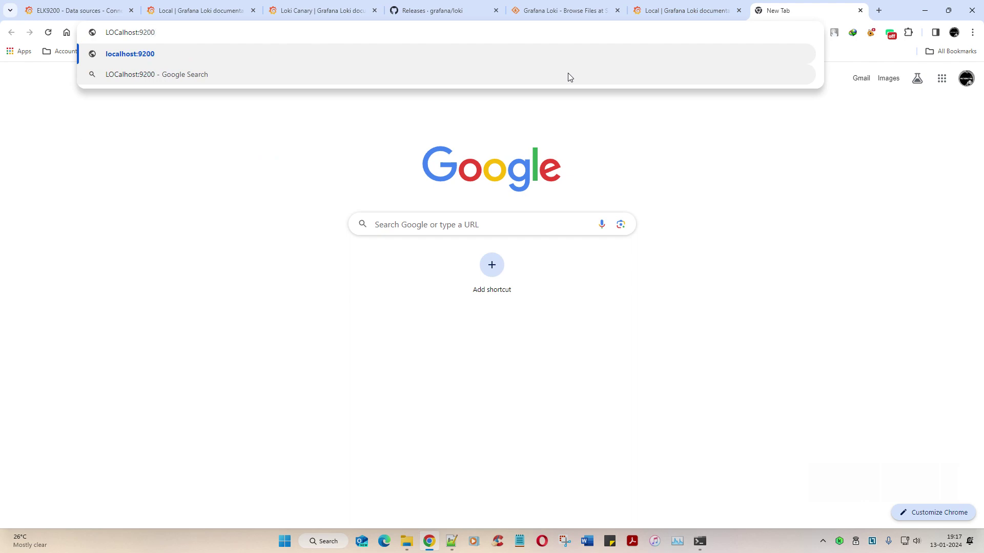
{"action": "key", "text": "Return"}
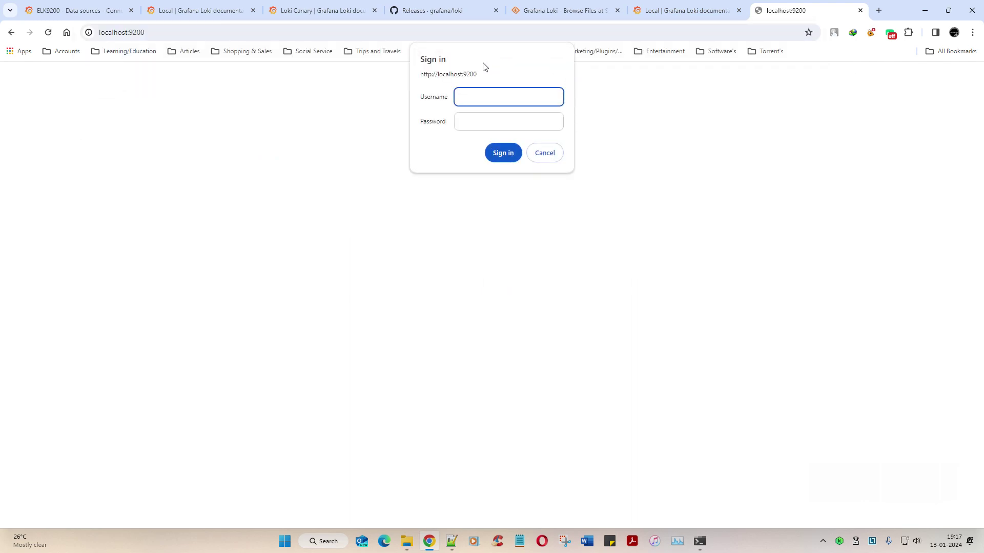
{"action": "left_click", "coordinate": [452, 541]}
{"action": "left_click", "coordinate": [135, 42]}
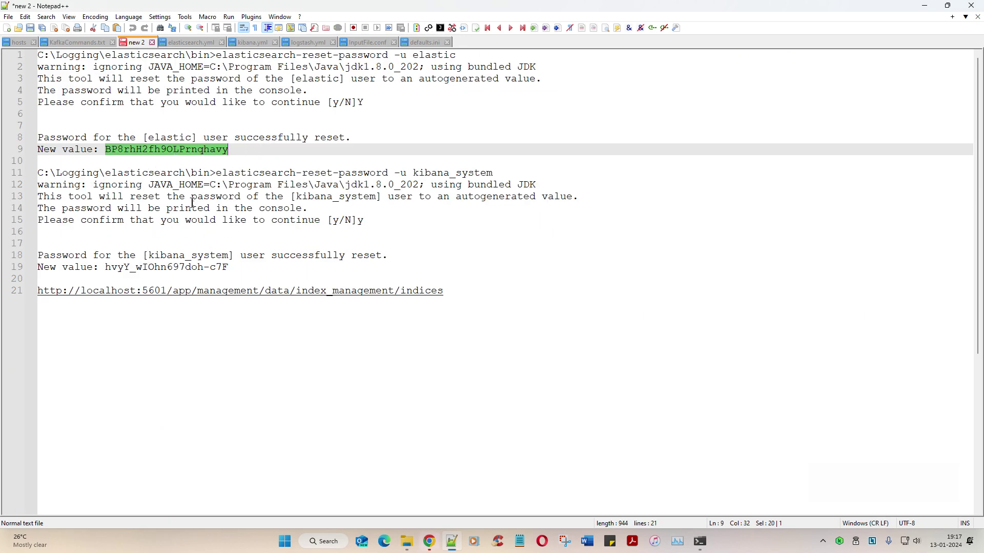
{"action": "key", "text": "alt+Tab"}
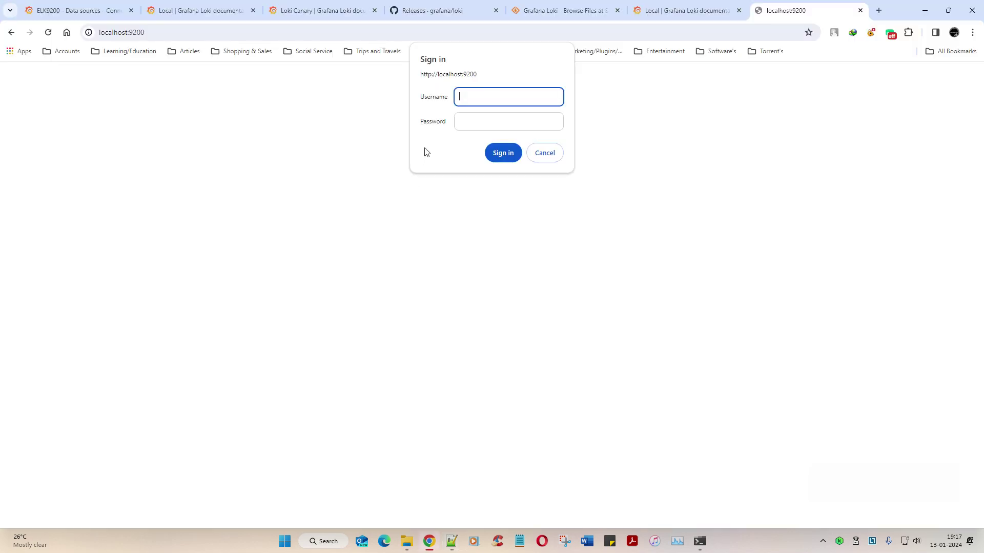
{"action": "type", "text": "elastic"}
{"action": "key", "text": "Tab"}
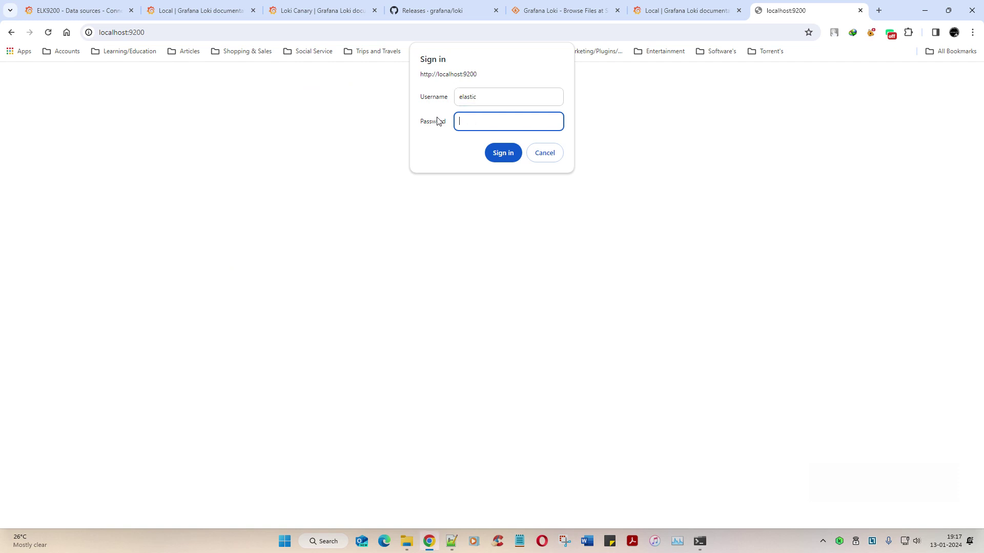
{"action": "key", "text": "ctrl+v"}
{"action": "key", "text": "Return"}
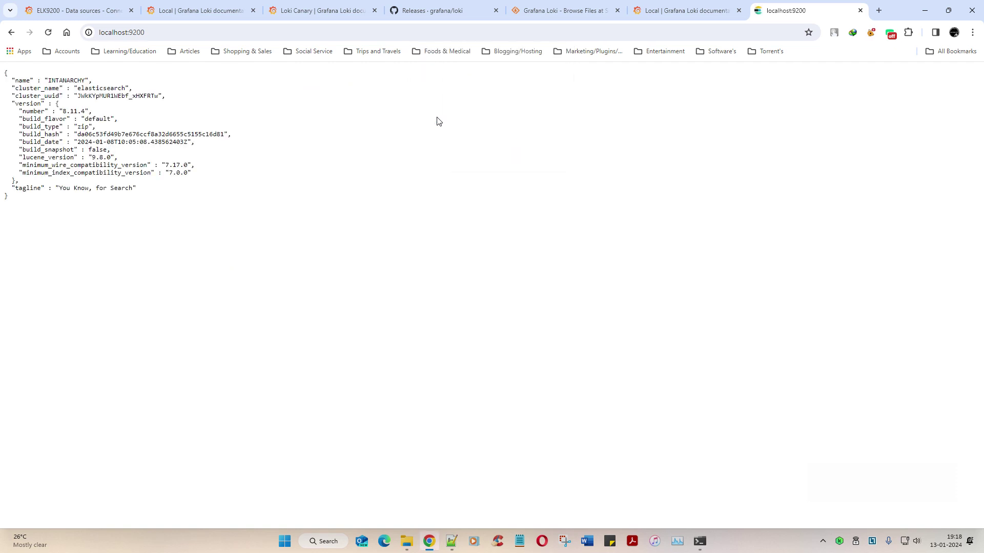
{"action": "left_click_drag", "start_coordinate": [789, 9], "coordinate": [66, 7]}
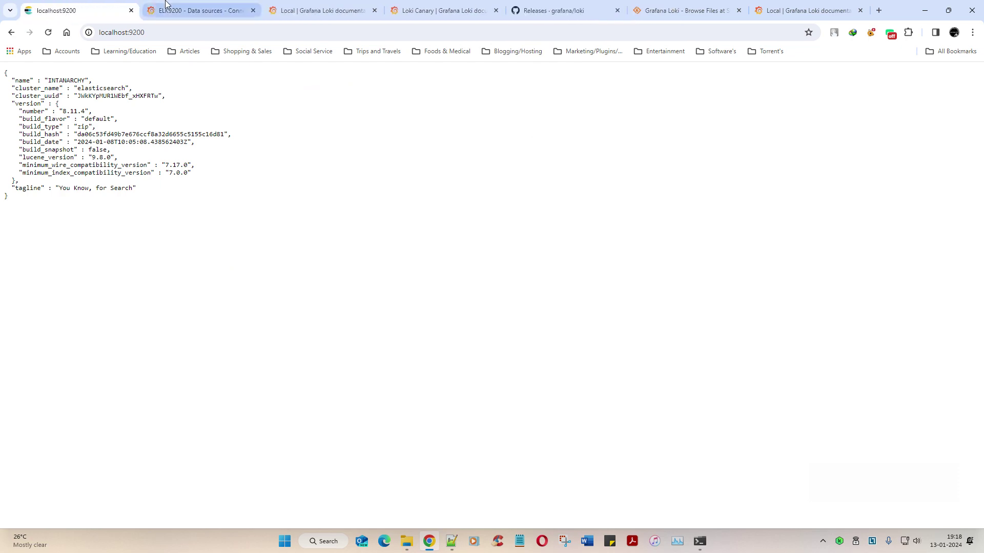
{"action": "left_click", "coordinate": [166, 4]}
{"action": "key", "text": "ctrl+Page_Up"}
{"action": "left_click", "coordinate": [198, 34]}
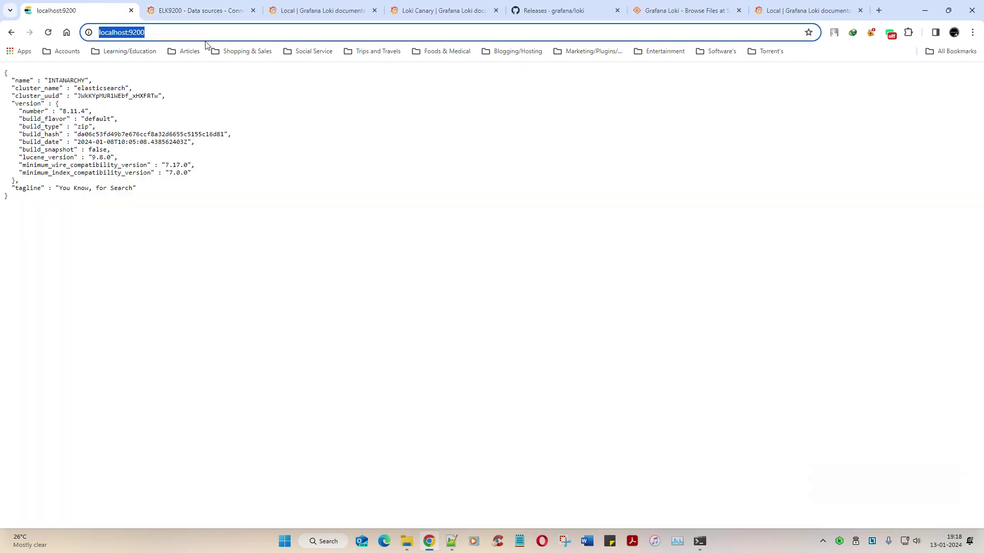
{"action": "key", "text": "ctrl+c"}
{"action": "left_click", "coordinate": [200, 10]}
{"action": "key", "text": "ctrl+v"}
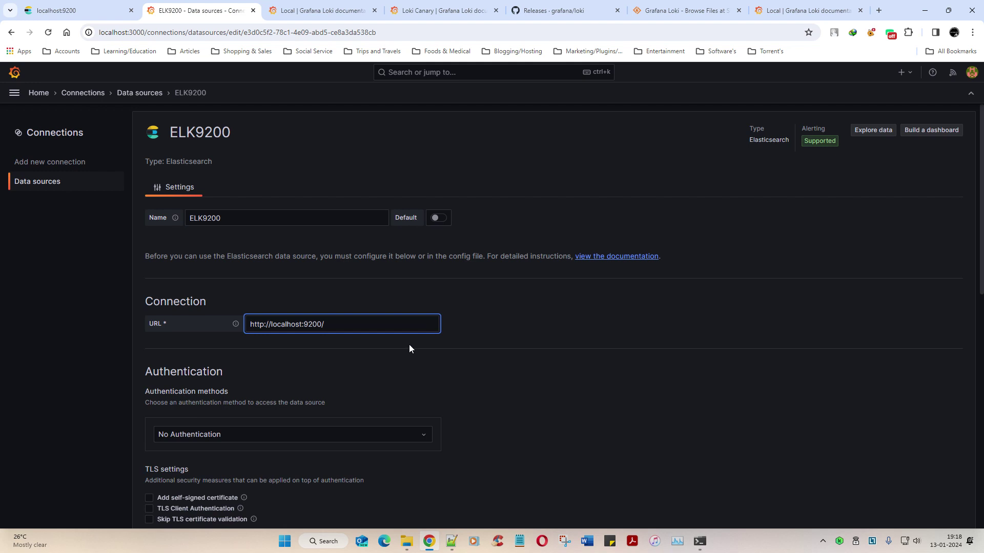
{"action": "scroll", "coordinate": [422, 352], "scroll_direction": "down", "scroll_amount": 3}
{"action": "left_click", "coordinate": [299, 282]}
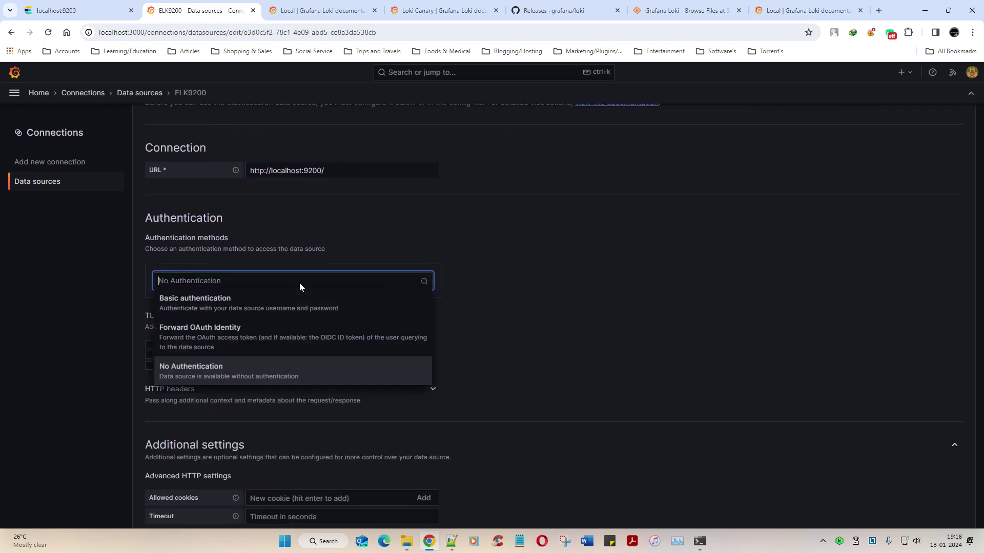
{"action": "left_click", "coordinate": [251, 301]}
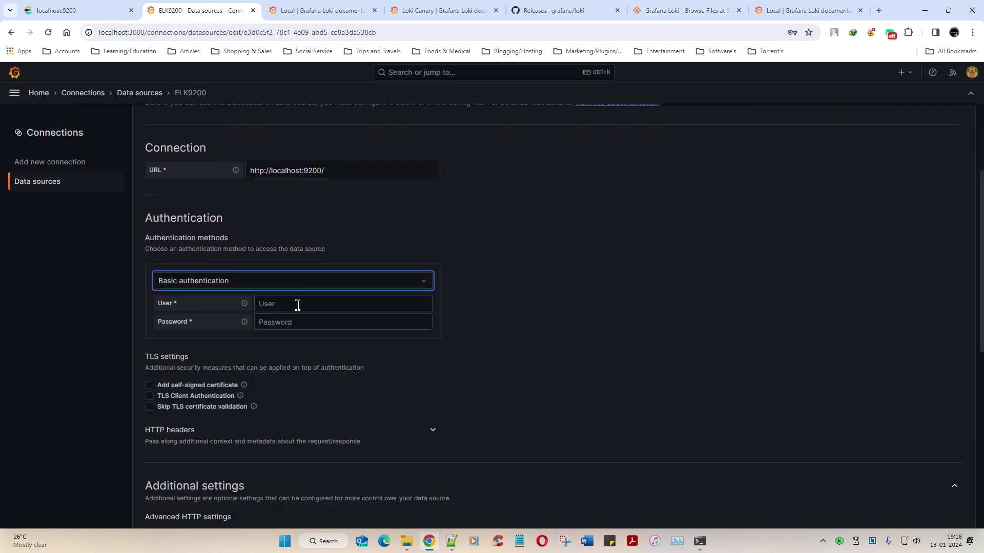
Step: Enter user elastic and the reset password copied from the notes, then scroll to Elasticsearch details
{"action": "left_click", "coordinate": [300, 320]}
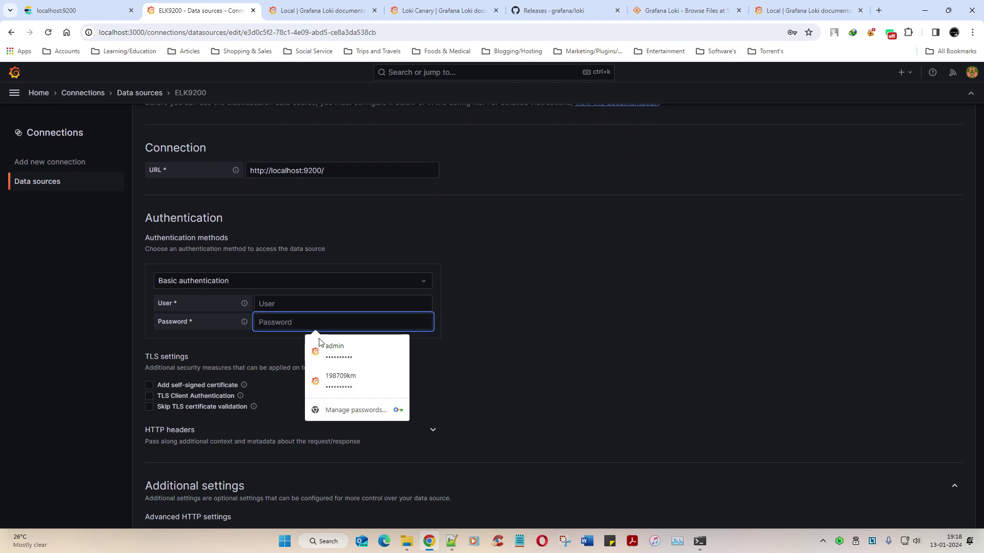
{"action": "left_click", "coordinate": [305, 305]}
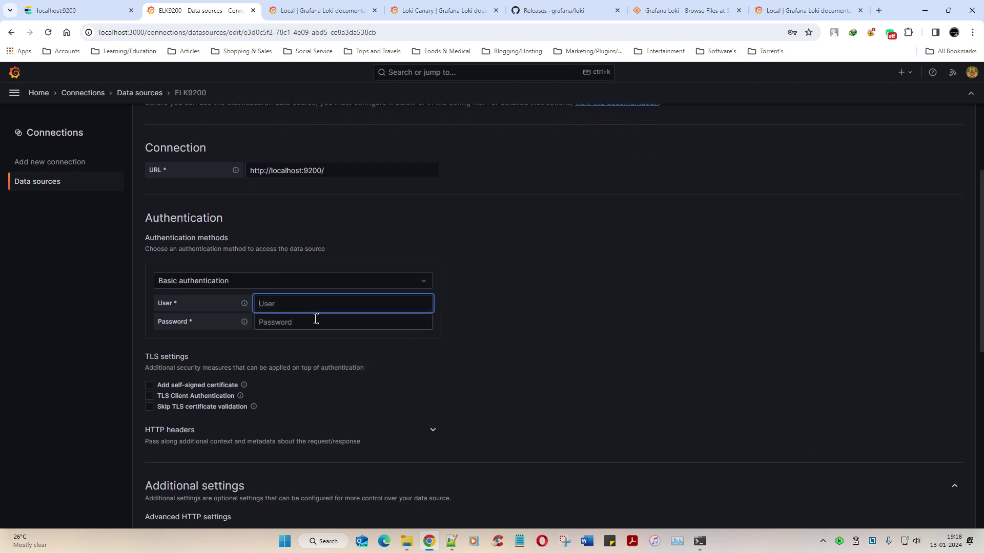
{"action": "left_click", "coordinate": [452, 541]}
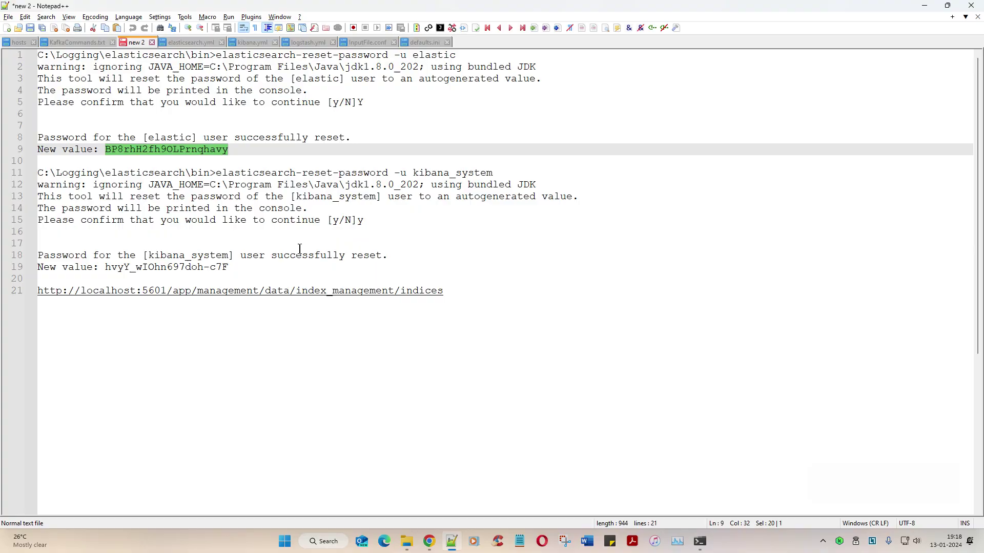
{"action": "key", "text": "ctrl+c"}
{"action": "key", "text": "alt+Tab"}
{"action": "left_click", "coordinate": [325, 322]}
{"action": "key", "text": "ctrl+v"}
{"action": "left_click", "coordinate": [317, 306]}
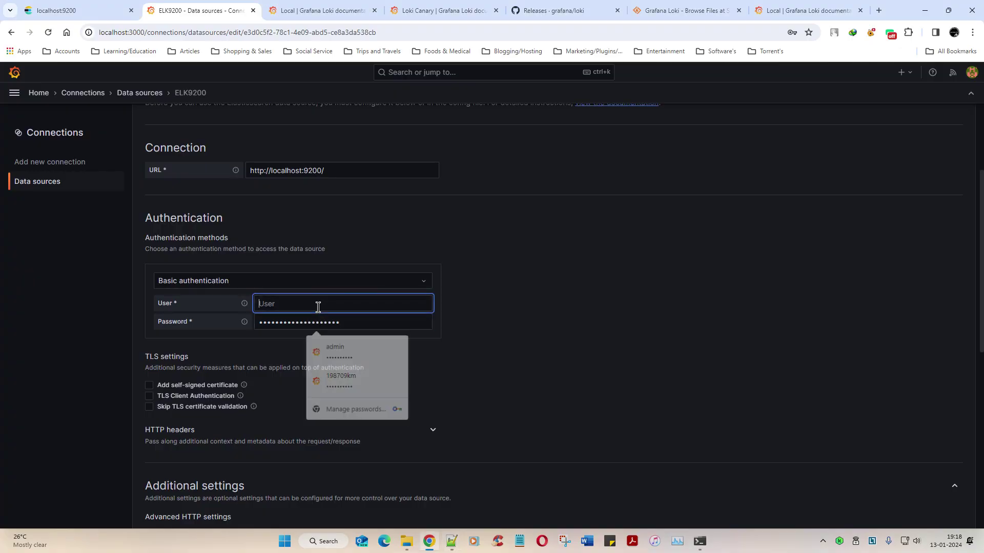
{"action": "type", "text": "elastic"}
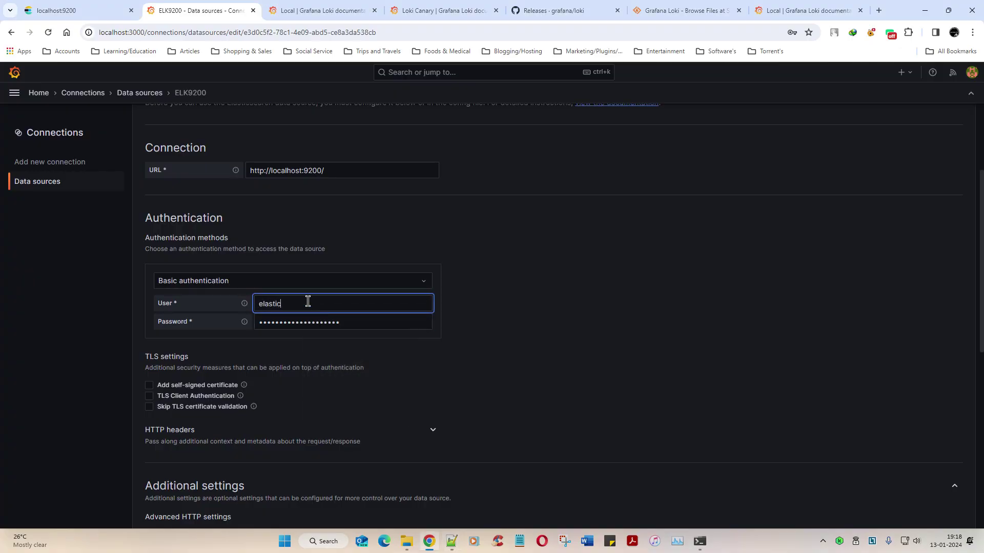
{"action": "left_click", "coordinate": [574, 382]}
{"action": "scroll", "coordinate": [564, 379], "scroll_direction": "down", "scroll_amount": 3}
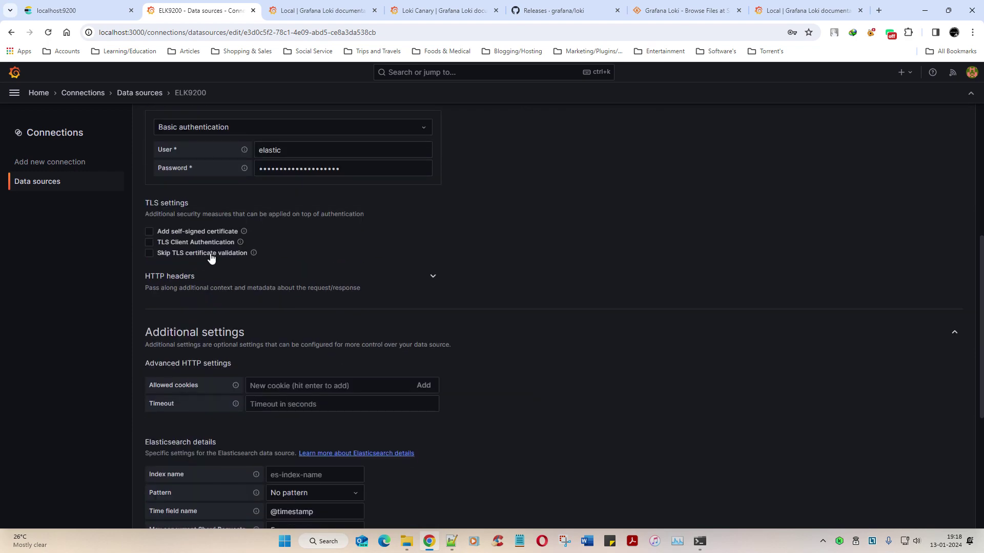
{"action": "scroll", "coordinate": [554, 310], "scroll_direction": "down", "scroll_amount": 1}
{"action": "scroll", "coordinate": [558, 320], "scroll_direction": "down", "scroll_amount": 3}
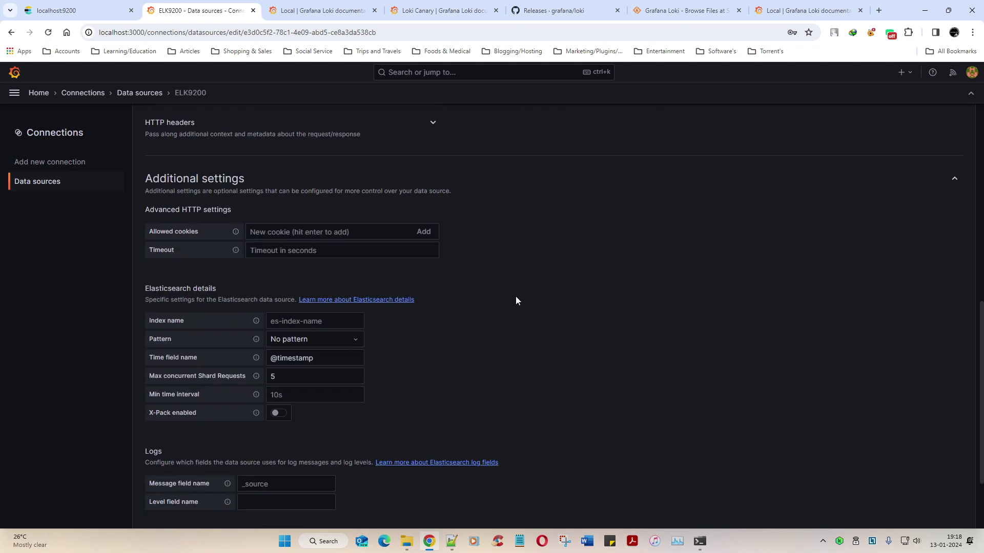
Step: Load localhost:5601 in a new Chrome tab and get a connection-refused error
{"action": "left_click", "coordinate": [311, 320]}
{"action": "left_click", "coordinate": [879, 10]}
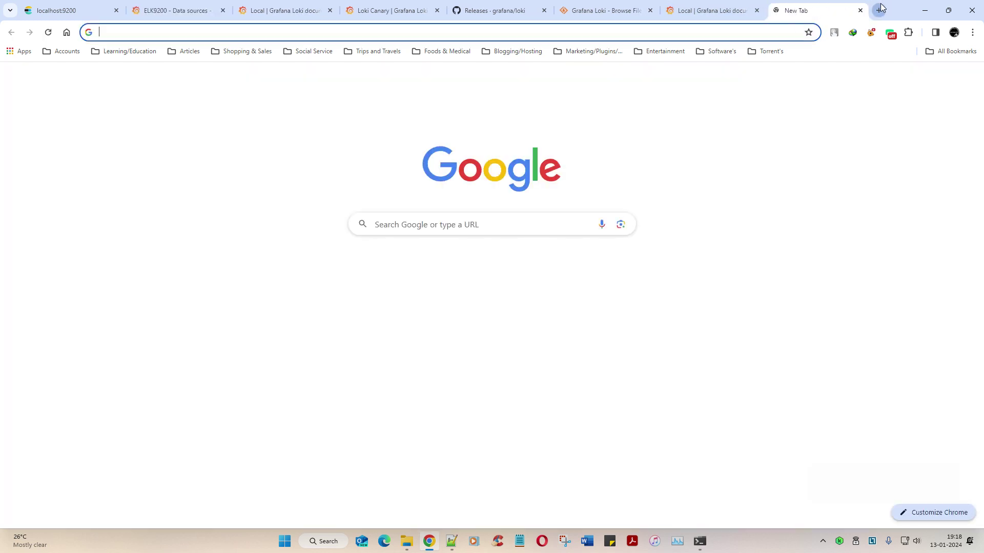
{"action": "left_click_drag", "start_coordinate": [784, 10], "coordinate": [174, 9]}
{"action": "left_click", "coordinate": [205, 32]}
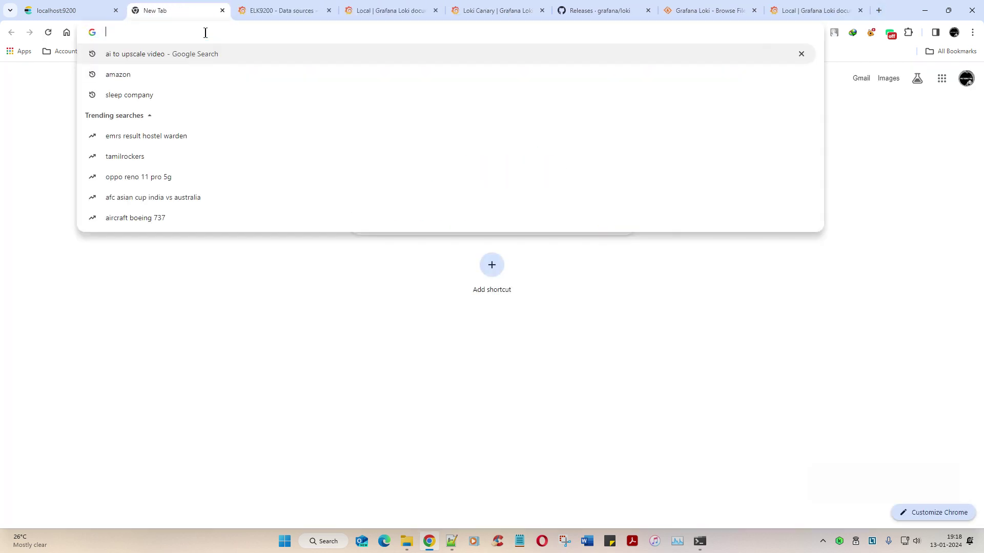
{"action": "type", "text": "localhost:30"}
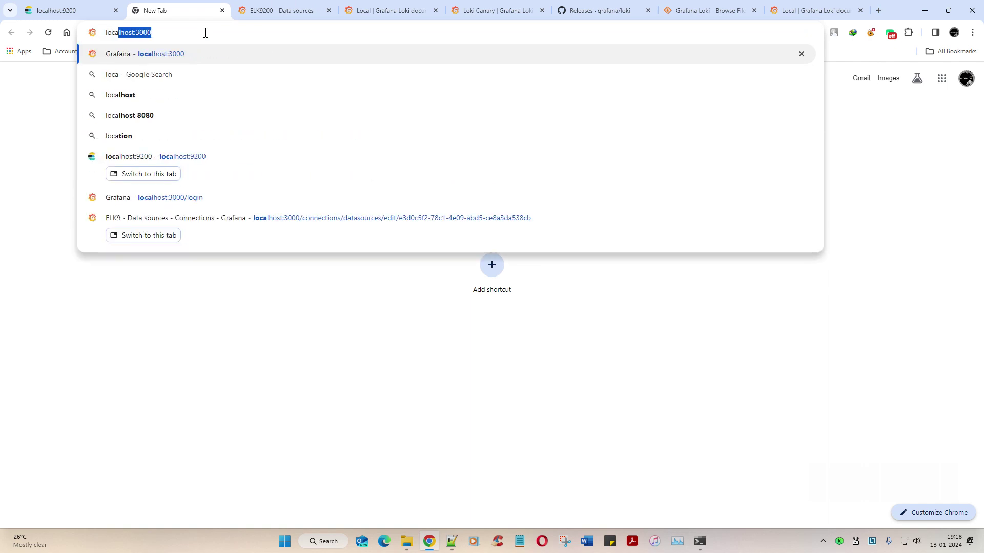
{"action": "key", "text": "BackSpace"}
{"action": "key", "text": "BackSpace"}
{"action": "key", "text": "BackSpace"}
{"action": "key", "text": "BackSpace"}
{"action": "type", "text": ":5601"}
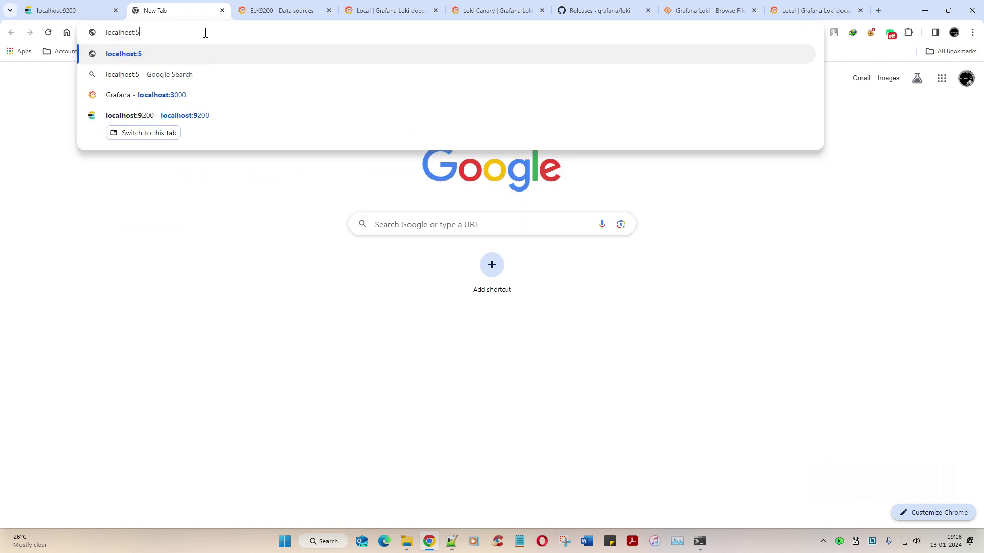
{"action": "key", "text": "Return"}
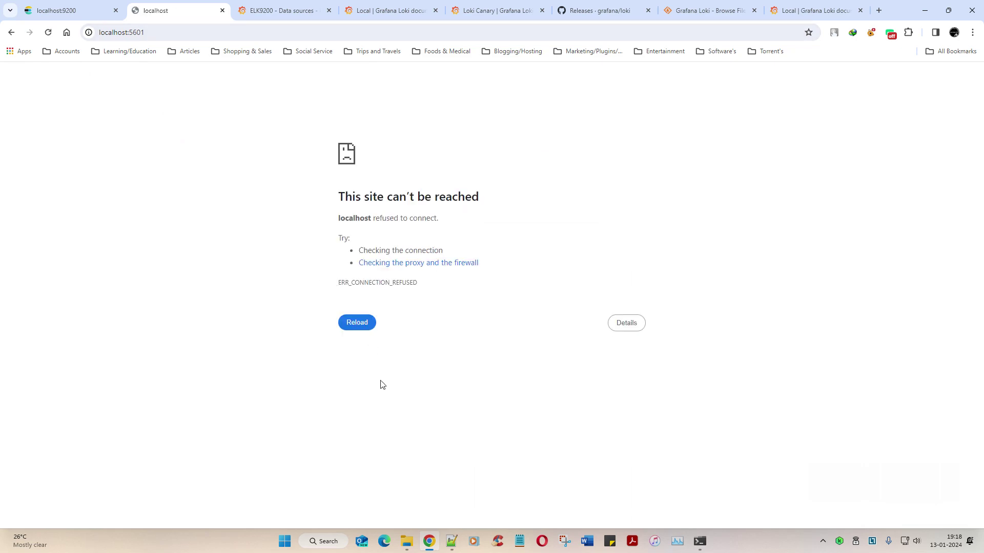
{"action": "left_click", "coordinate": [450, 543]}
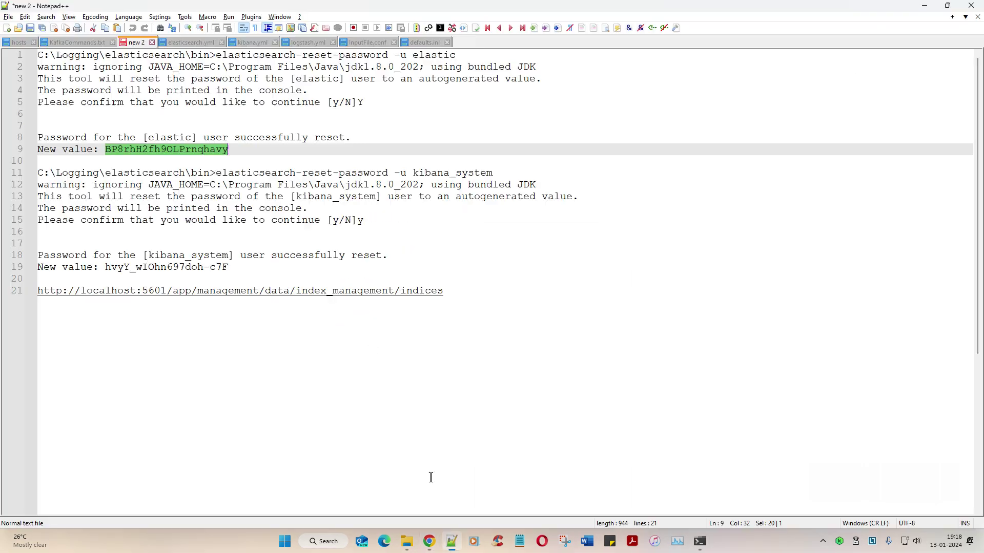
Step: Confirm server.port 5601 in kibana.yml, copy 5601, and return to the localhost:5601 page
{"action": "left_click", "coordinate": [193, 43]}
{"action": "left_click", "coordinate": [261, 43]}
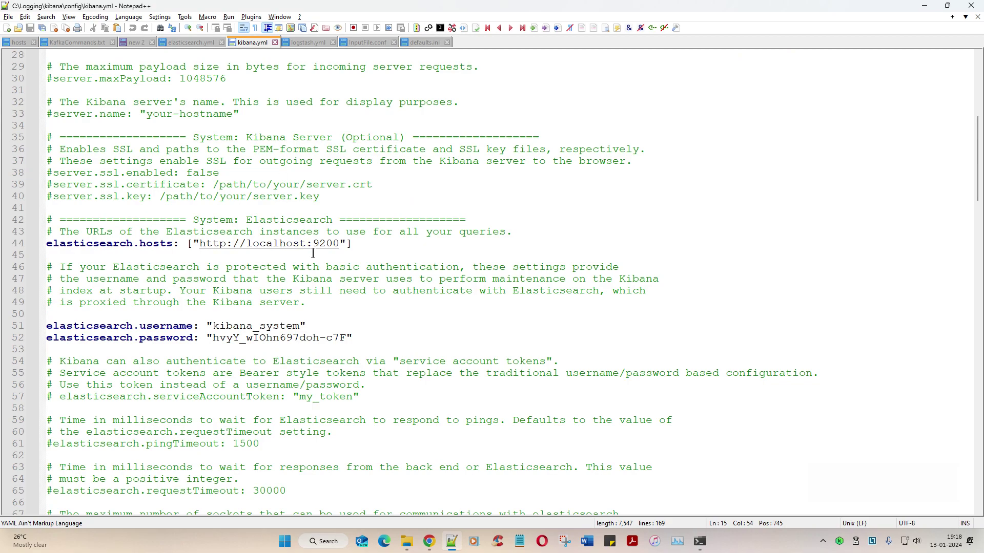
{"action": "scroll", "coordinate": [318, 278], "scroll_direction": "down", "scroll_amount": 11}
{"action": "scroll", "coordinate": [320, 255], "scroll_direction": "up", "scroll_amount": 14}
{"action": "scroll", "coordinate": [320, 255], "scroll_direction": "up", "scroll_amount": 6}
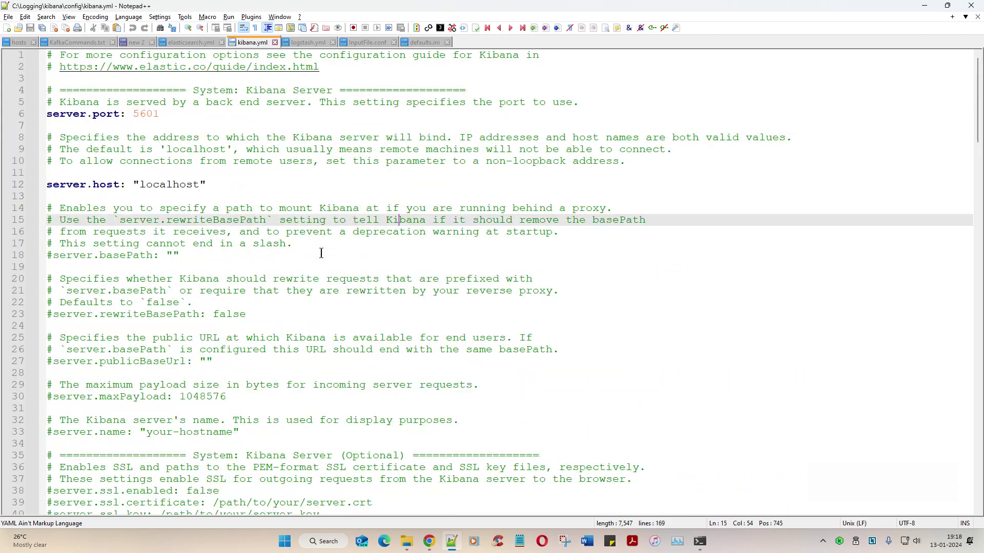
{"action": "double_click", "coordinate": [146, 114]}
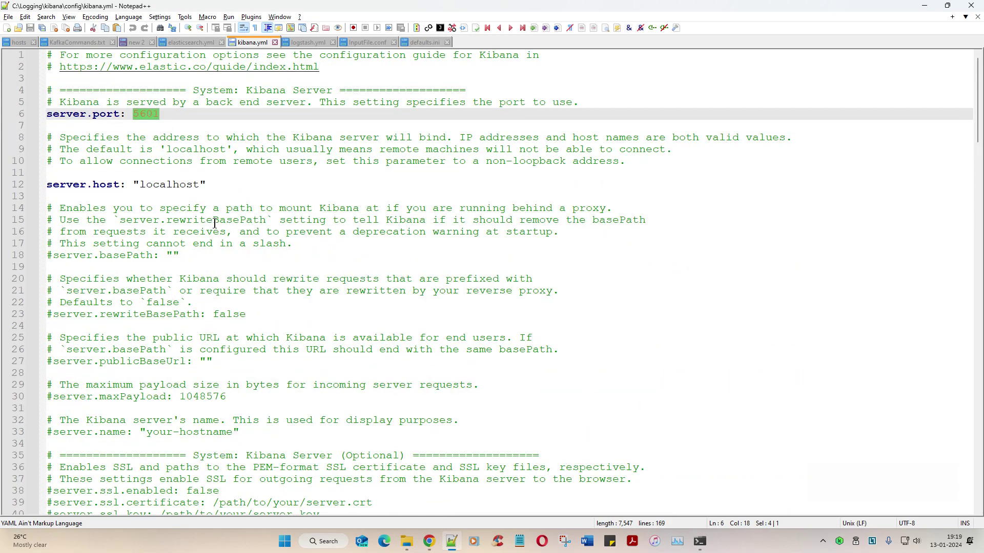
{"action": "left_click", "coordinate": [407, 544]}
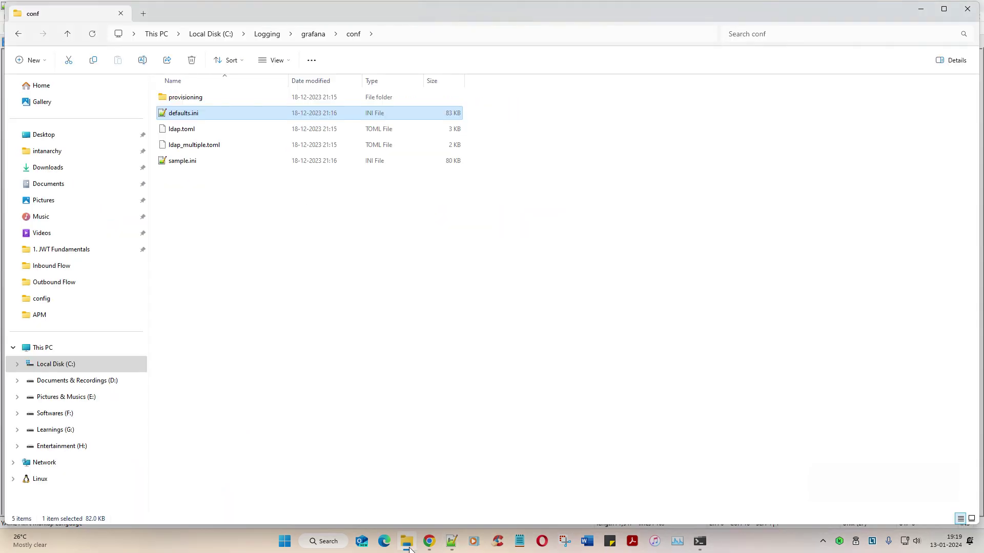
{"action": "left_click", "coordinate": [409, 547]}
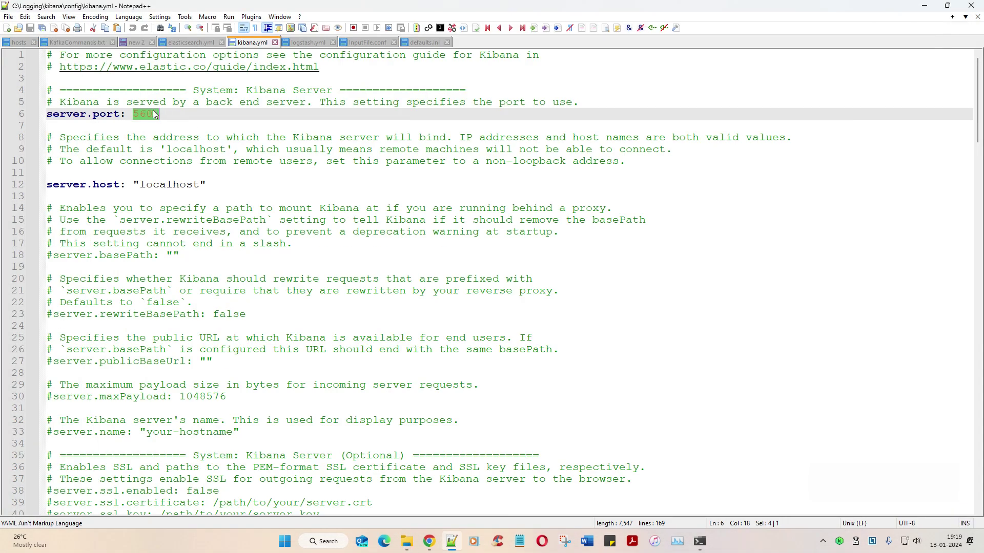
{"action": "key", "text": "ctrl+c"}
{"action": "left_click", "coordinate": [429, 541]}
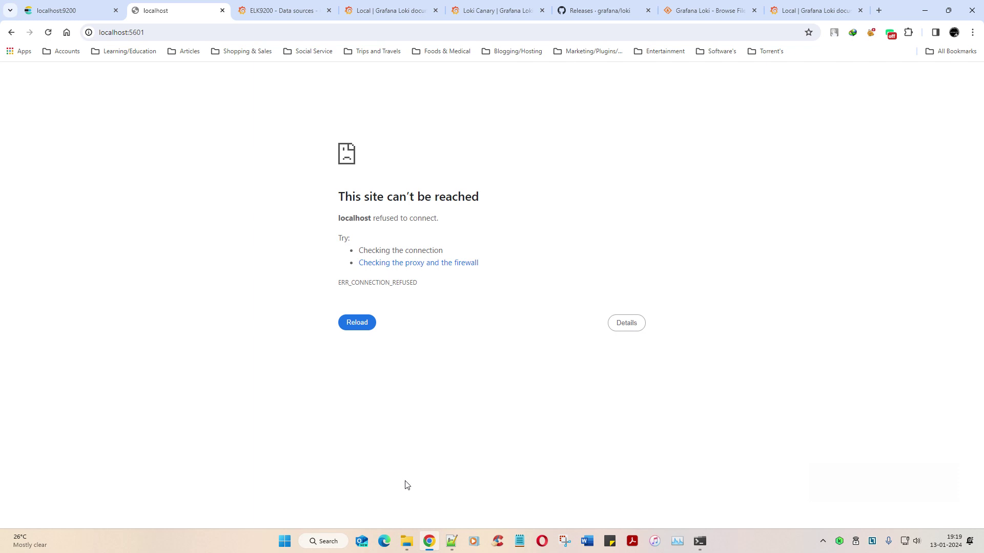
Step: Check ELK9200's still-empty Index name, then show C:\Logging\grafana\conf in File Explorer
{"action": "left_click", "coordinate": [268, 4]}
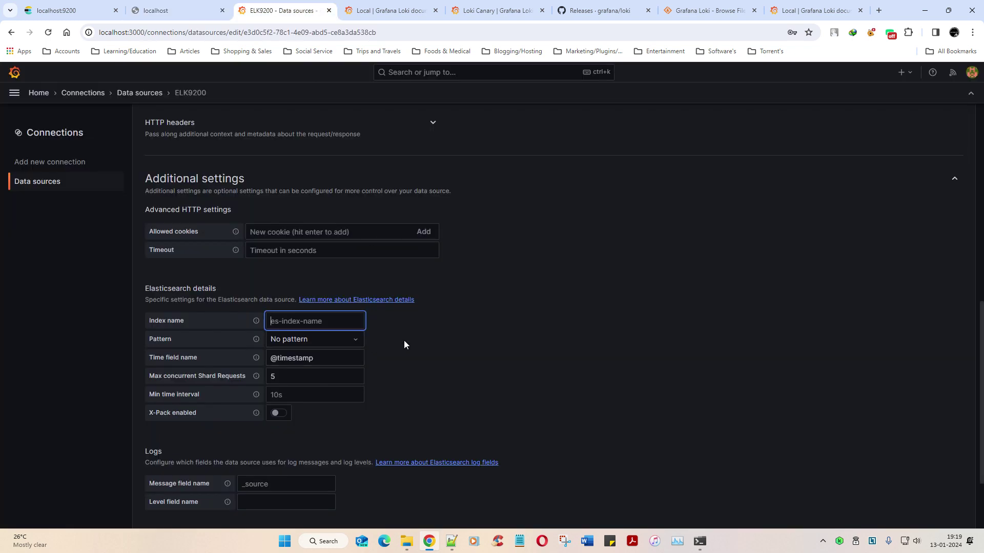
{"action": "left_click", "coordinate": [399, 319]}
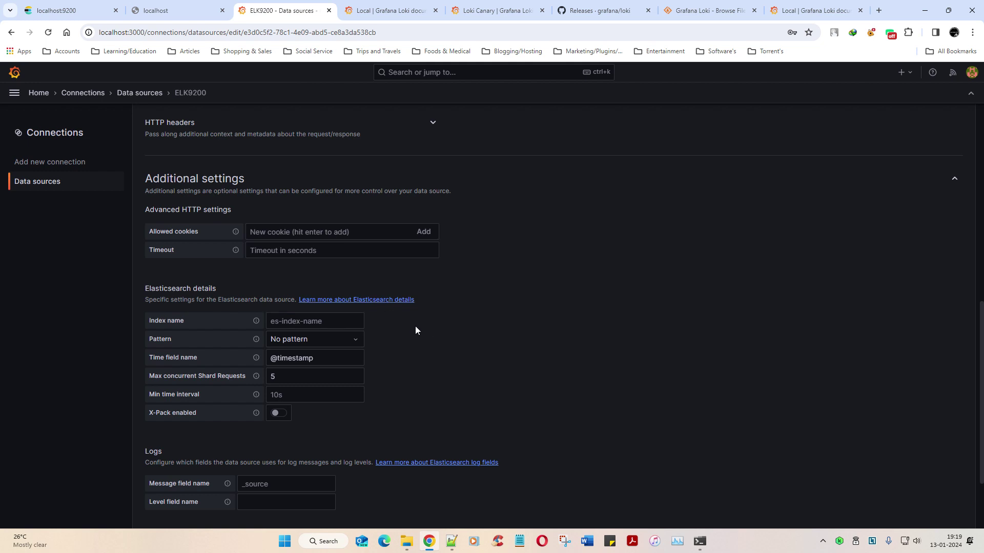
{"action": "left_click", "coordinate": [407, 541]}
Step: Go from Logging into logstash\config and open InputFile.conf in Notepad++
{"action": "key", "text": "alt+Up"}
{"action": "key", "text": "alt+Up"}
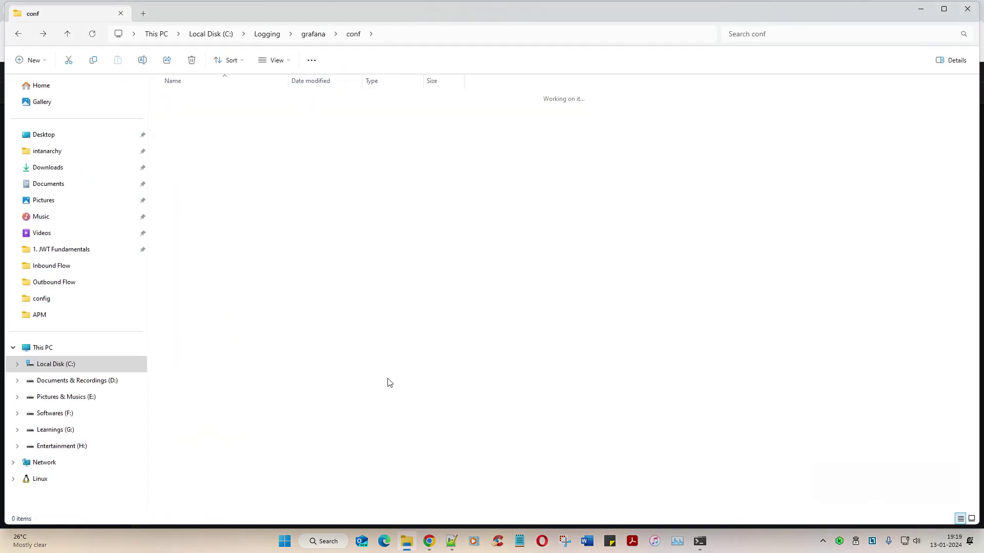
{"action": "key", "text": "Down"}
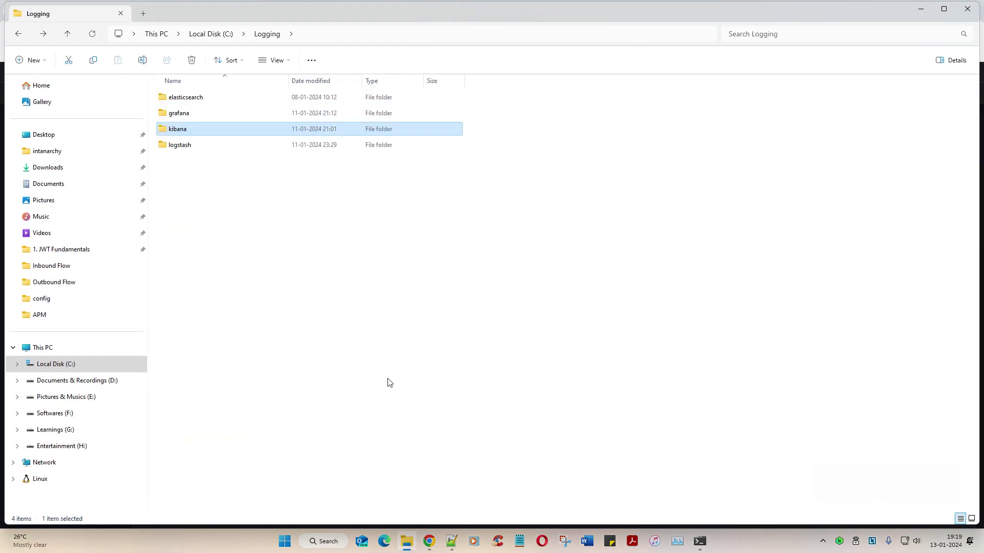
{"action": "key", "text": "Up"}
{"action": "key", "text": "Down"}
{"action": "key", "text": "Down"}
{"action": "key", "text": "Return"}
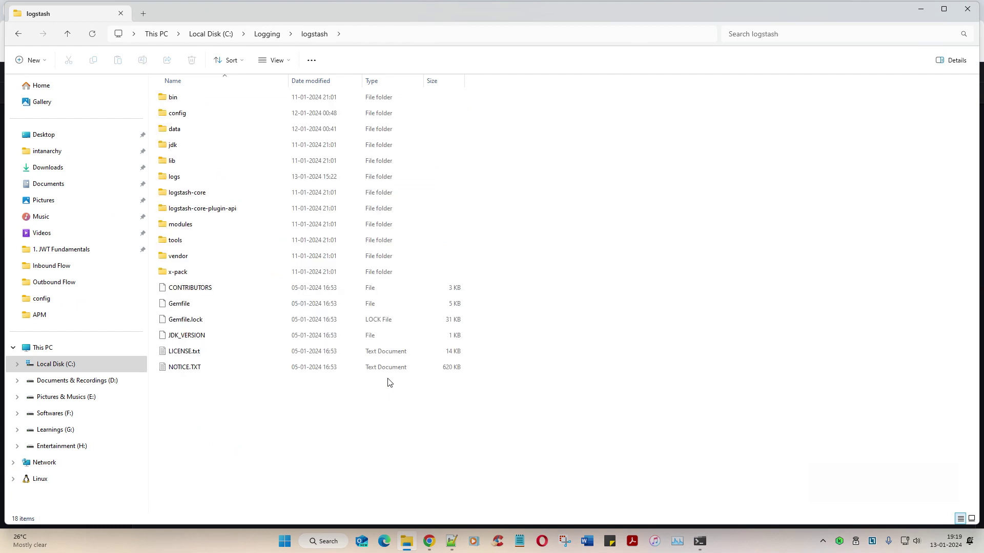
{"action": "key", "text": "Down"}
{"action": "key", "text": "Down"}
{"action": "key", "text": "Down"}
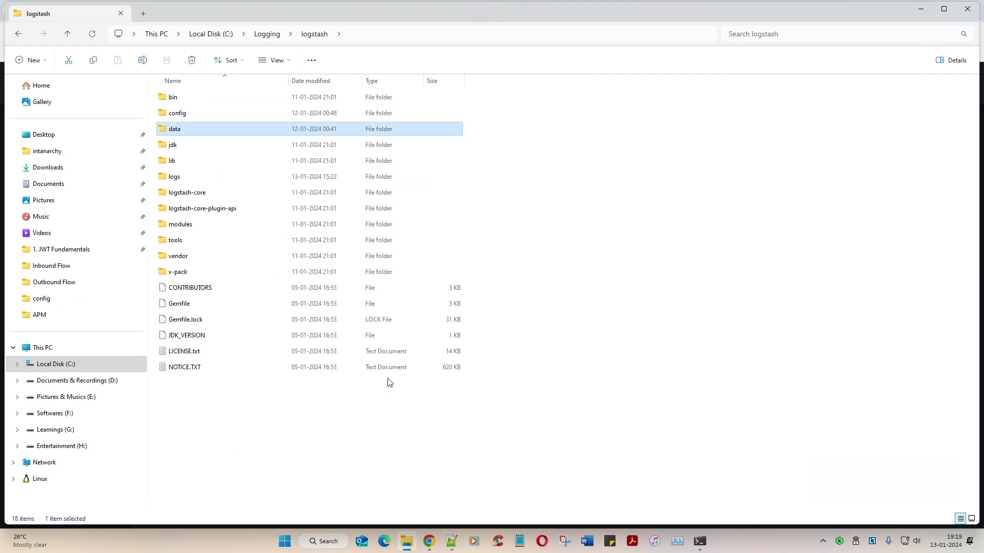
{"action": "key", "text": "Up"}
{"action": "key", "text": "Up"}
{"action": "key", "text": "Return"}
{"action": "key", "text": "Down"}
{"action": "key", "text": "Down"}
{"action": "key", "text": "Down"}
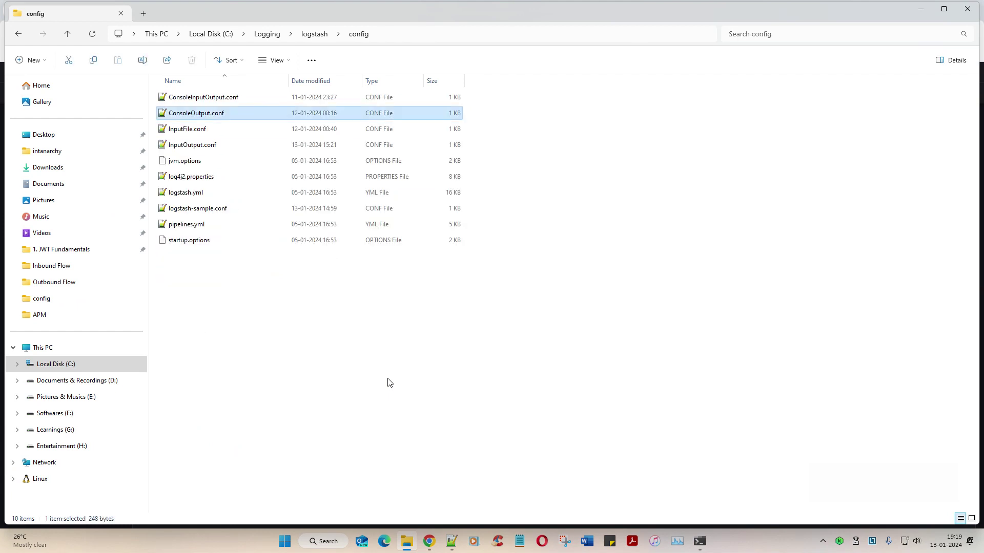
{"action": "key", "text": "Up"}
{"action": "key", "text": "Up"}
{"action": "key", "text": "Down"}
{"action": "key", "text": "Return"}
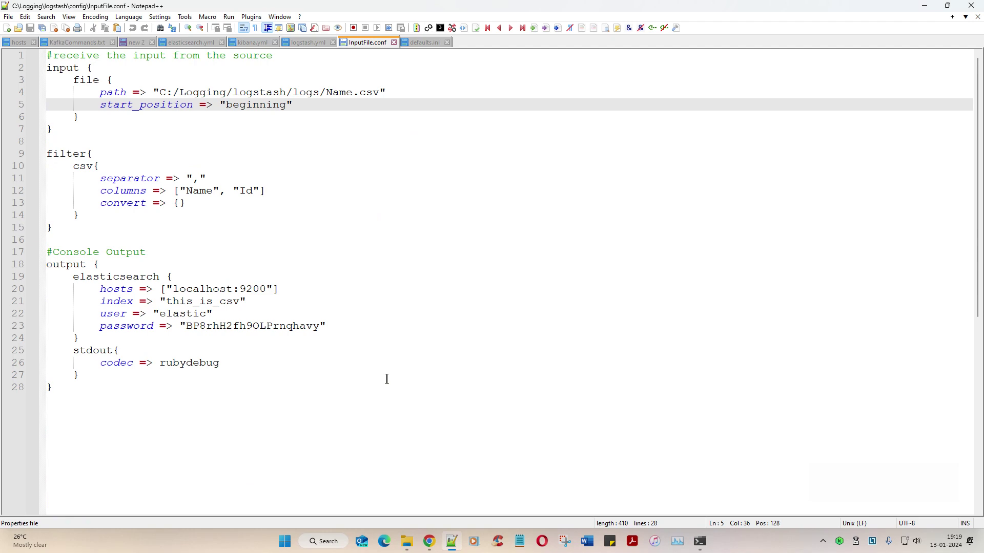
Step: Close ConsoleInputOutput.conf, open ConsoleOutput.conf, and select its index name this_is_demo
{"action": "key", "text": "alt+Tab"}
{"action": "double_click", "coordinate": [228, 101]}
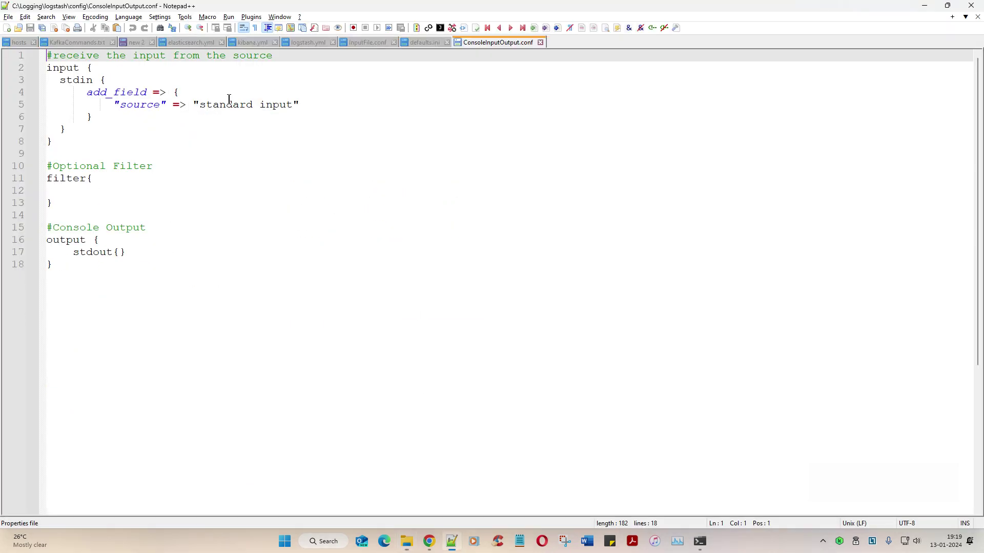
{"action": "key", "text": "ctrl+w"}
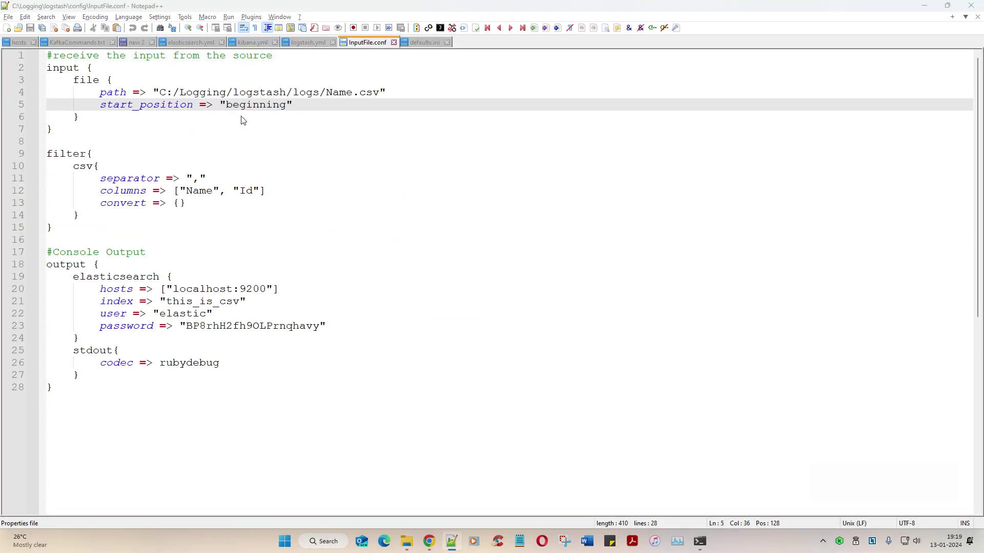
{"action": "key", "text": "alt+Tab"}
{"action": "double_click", "coordinate": [219, 118]}
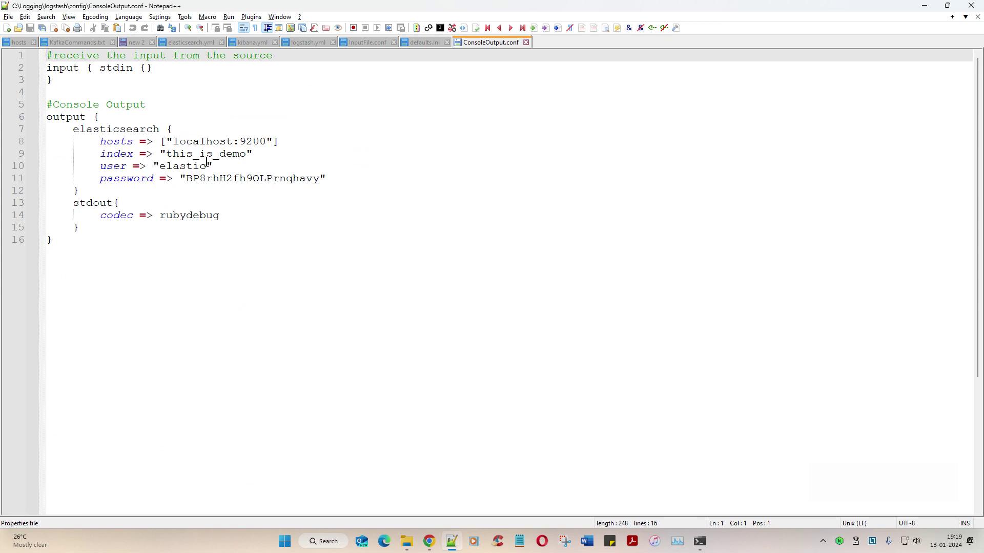
{"action": "left_click_drag", "start_coordinate": [166, 153], "coordinate": [244, 156]}
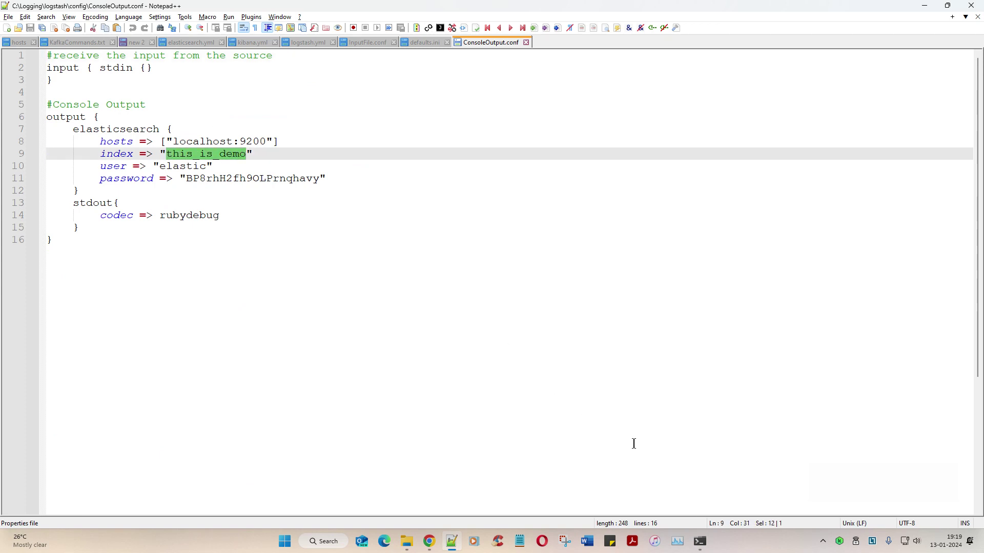
Step: Paste this_is_demo as the ELK9200 index name, keeping the index pattern at No pattern
{"action": "left_click", "coordinate": [429, 541]}
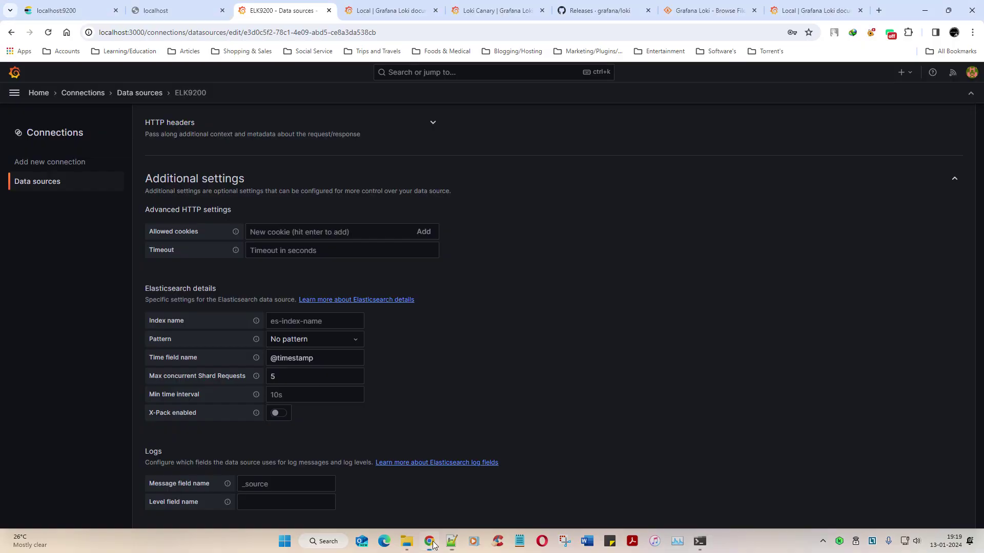
{"action": "left_click", "coordinate": [308, 322]}
{"action": "key", "text": "ctrl+v"}
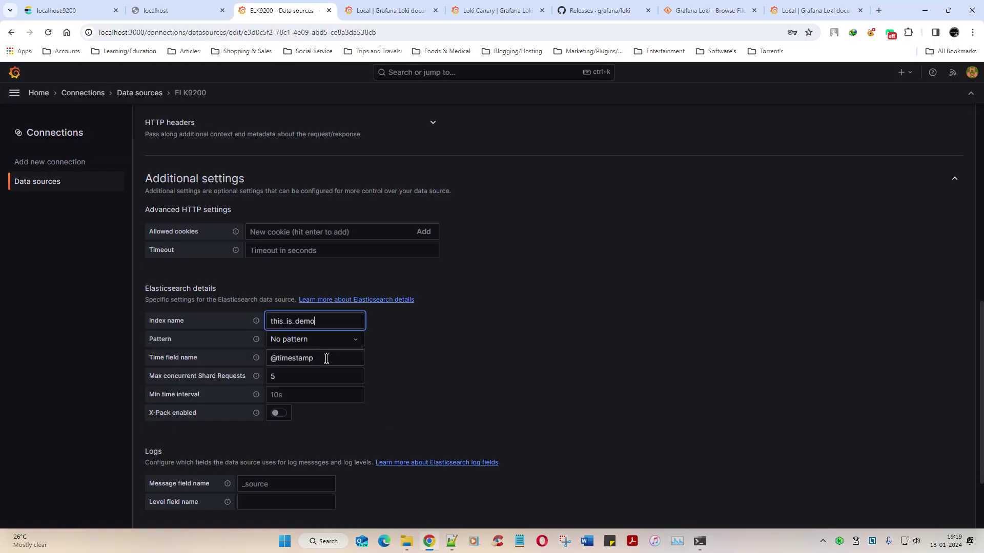
{"action": "left_click", "coordinate": [342, 341]}
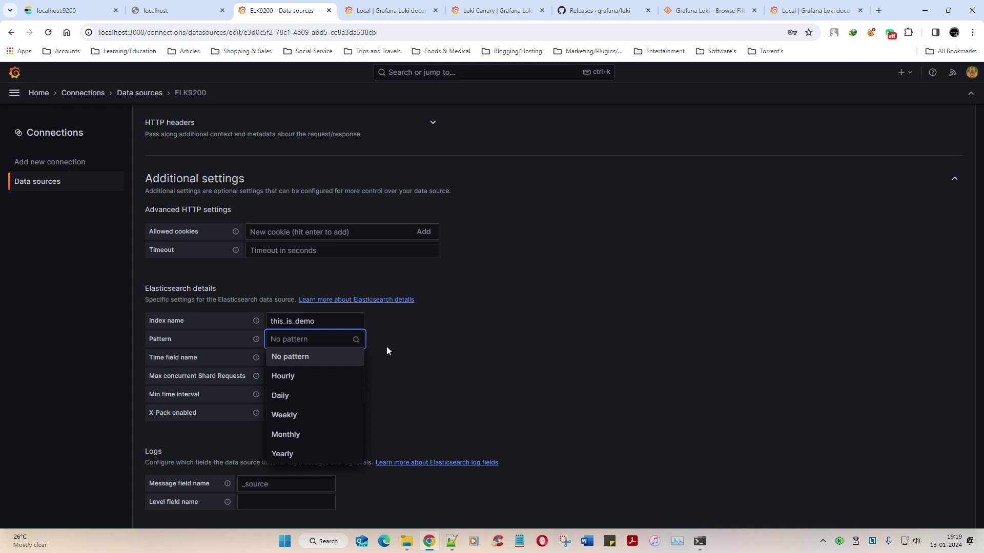
{"action": "left_click", "coordinate": [430, 347]}
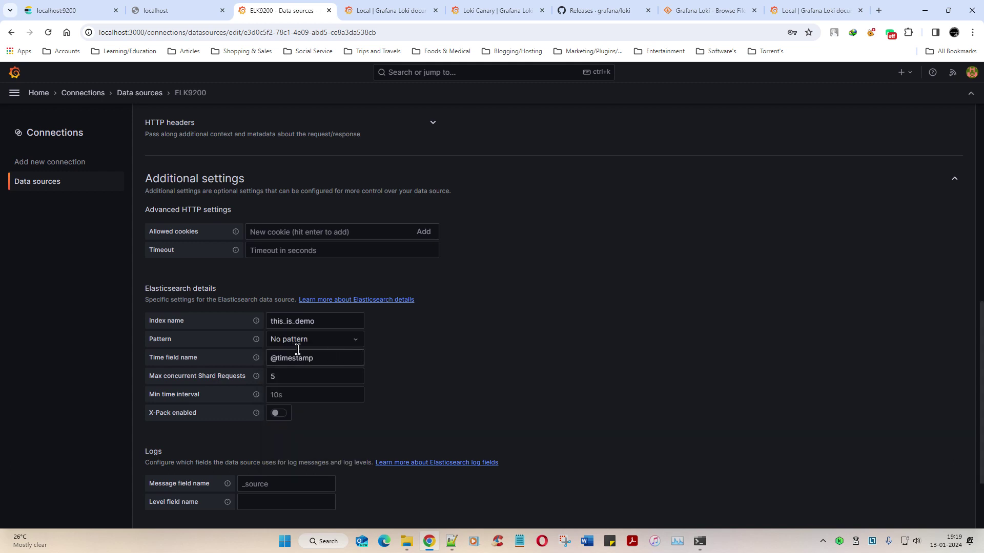
{"action": "scroll", "coordinate": [333, 358], "scroll_direction": "down", "scroll_amount": 1}
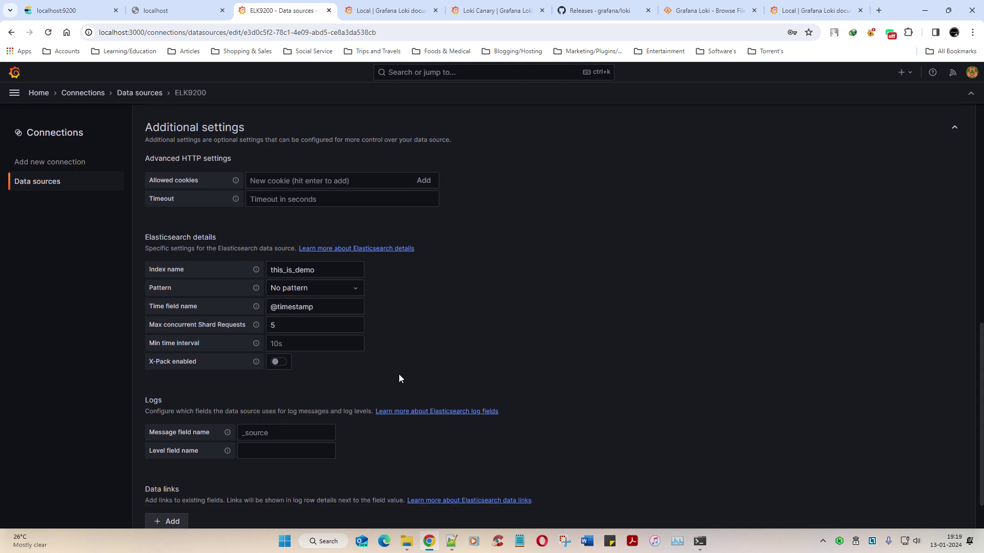
{"action": "scroll", "coordinate": [399, 376], "scroll_direction": "down", "scroll_amount": 1}
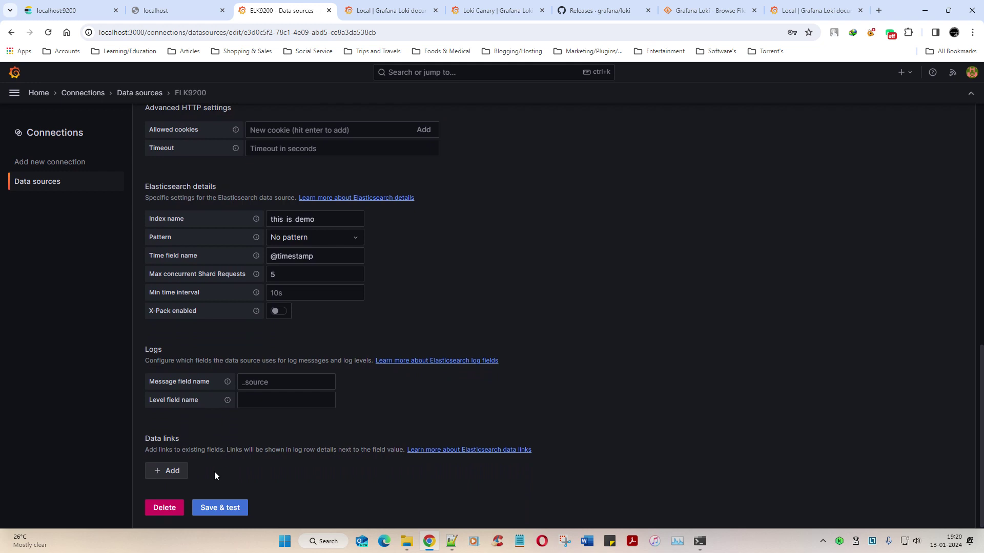
Step: Save & test ELK9200 twice, confirm the success message, then go back to Data sources
{"action": "left_click_drag", "start_coordinate": [146, 450], "coordinate": [239, 450]}
{"action": "left_click", "coordinate": [203, 509]}
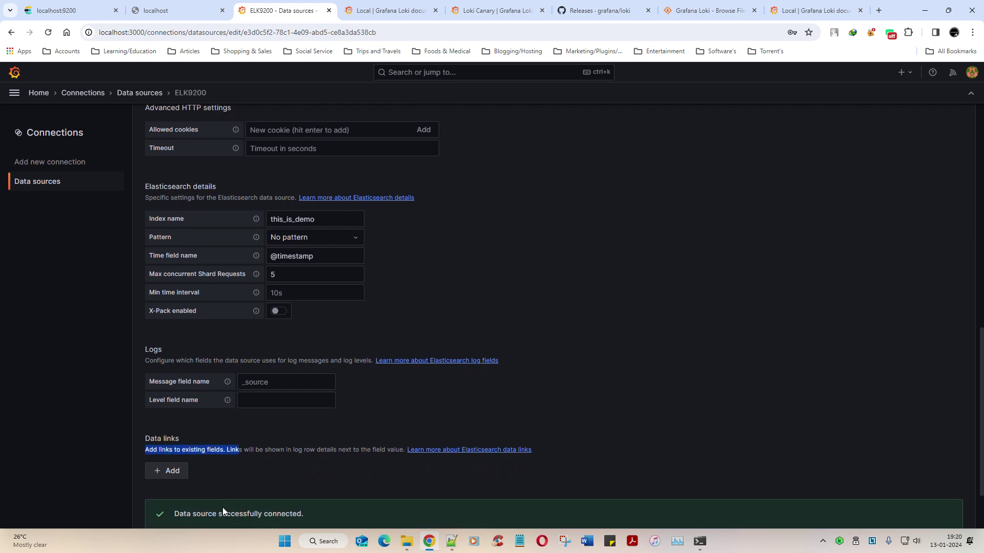
{"action": "left_click_drag", "start_coordinate": [186, 436], "coordinate": [309, 439]}
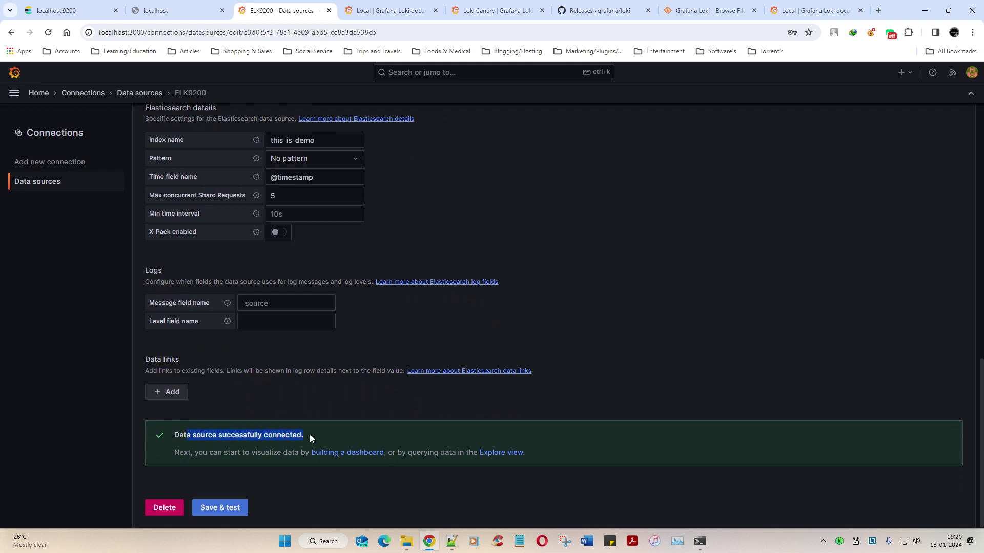
{"action": "left_click", "coordinate": [229, 509]}
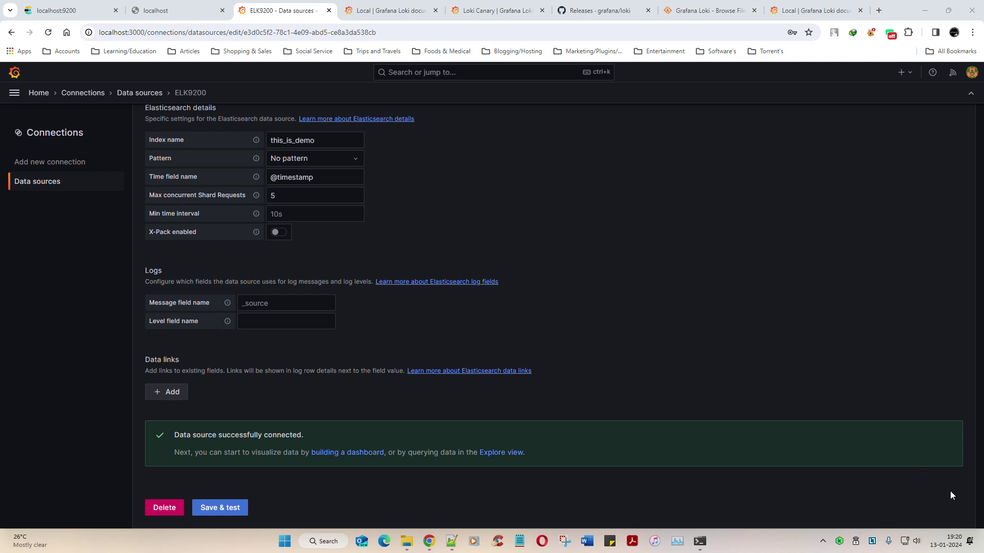
{"action": "scroll", "coordinate": [745, 383], "scroll_direction": "up", "scroll_amount": 12}
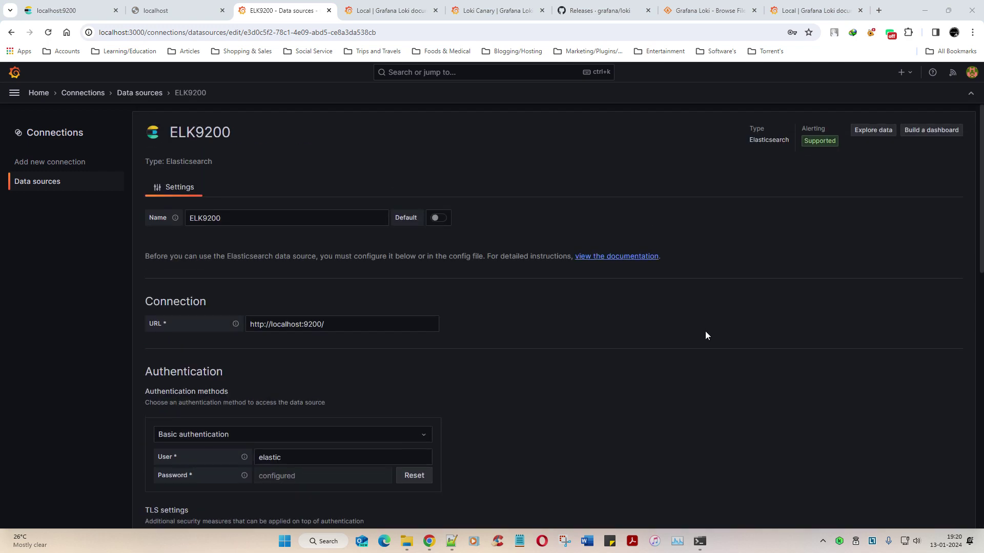
{"action": "left_click", "coordinate": [34, 184]}
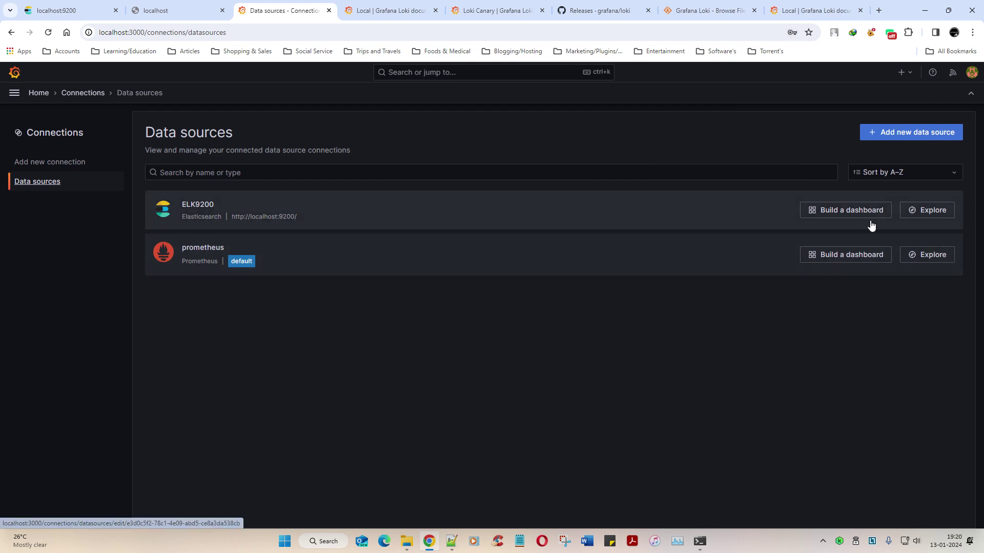
Step: Explore ELK9200 with Query type Logs, showing its 3 log entries from the last 6 hours
{"action": "left_click", "coordinate": [926, 214]}
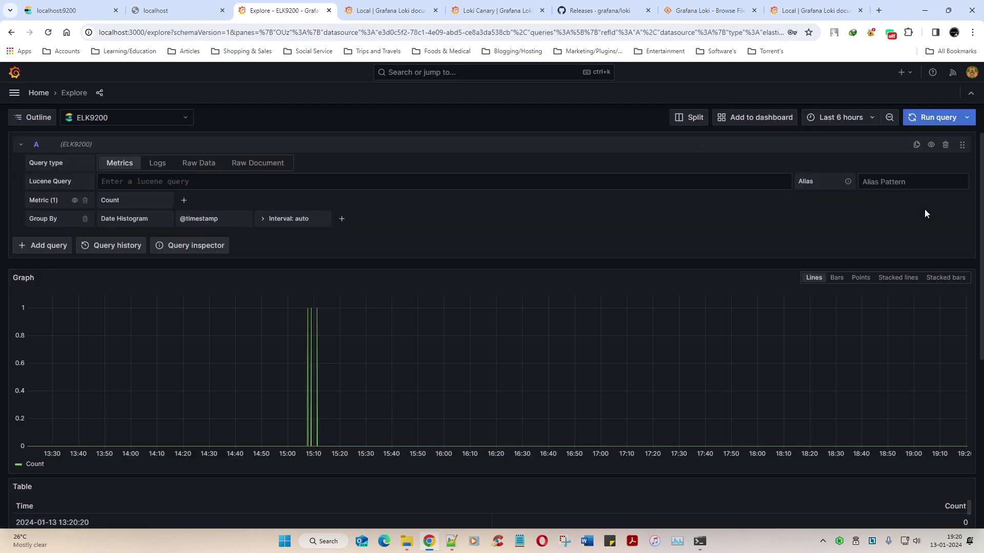
{"action": "left_click", "coordinate": [156, 164]}
{"action": "mouse_move", "coordinate": [316, 309]}
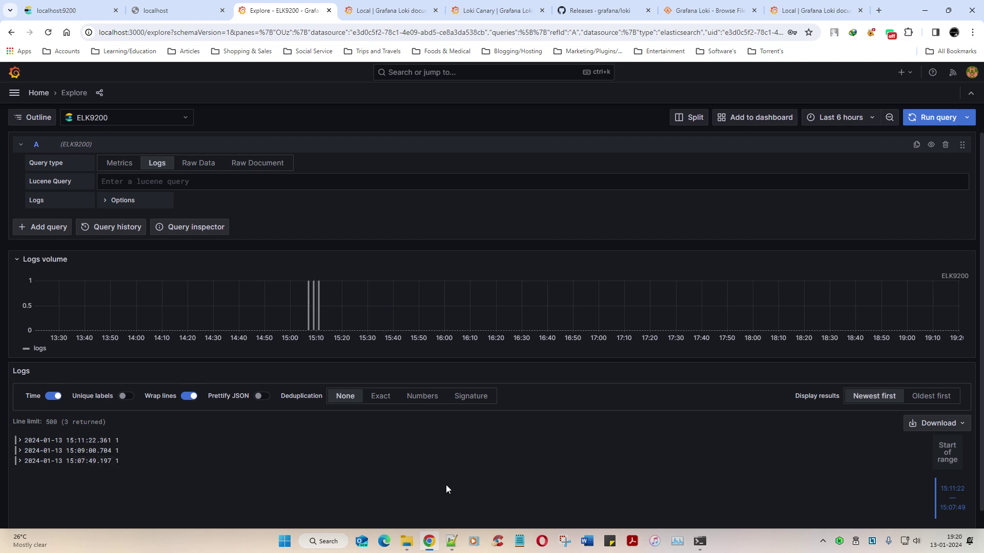
{"action": "key", "text": "alt+Tab"}
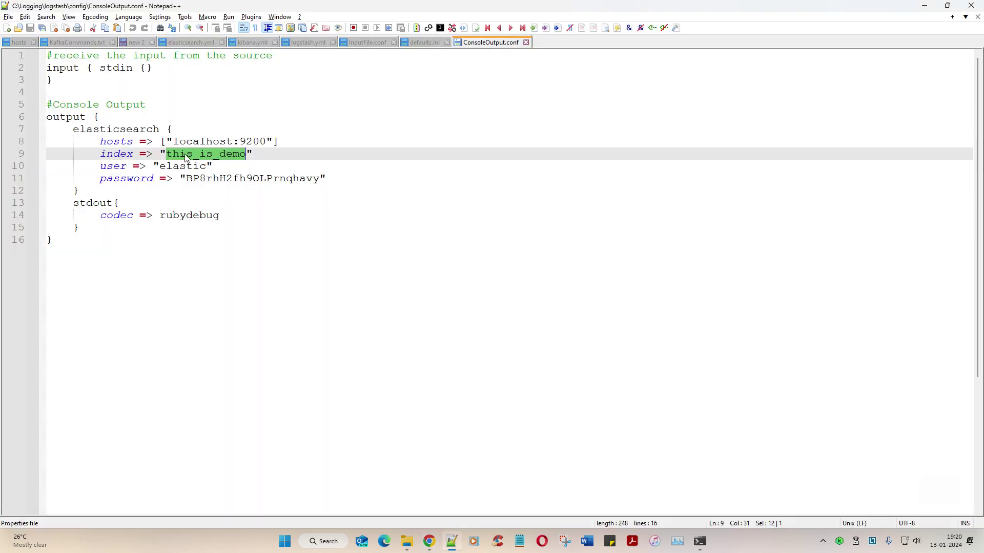
Step: In the logstash\bin prompt, build a logstash.bat command with the copied C:\Logging\logstash\config path
{"action": "left_click", "coordinate": [191, 154]}
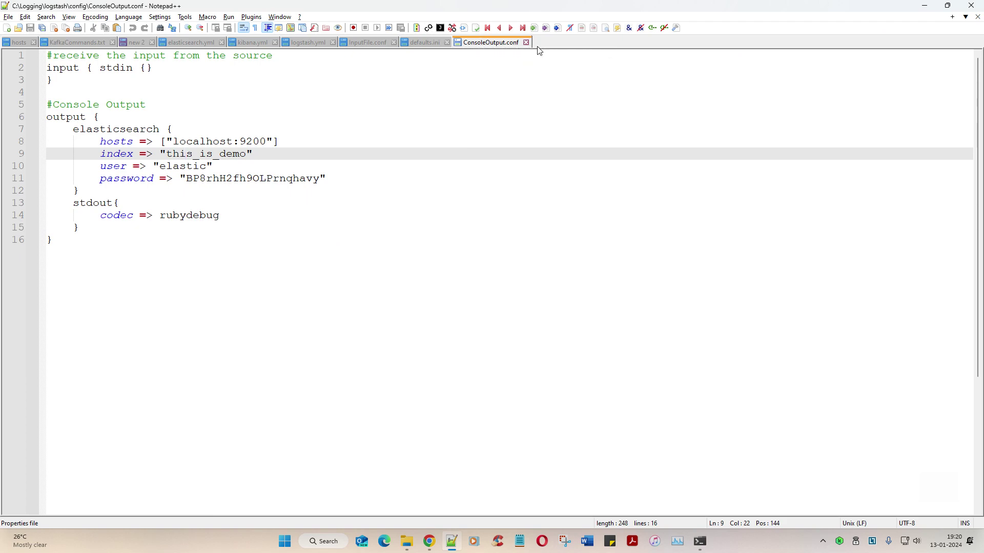
{"action": "left_click", "coordinate": [699, 541]}
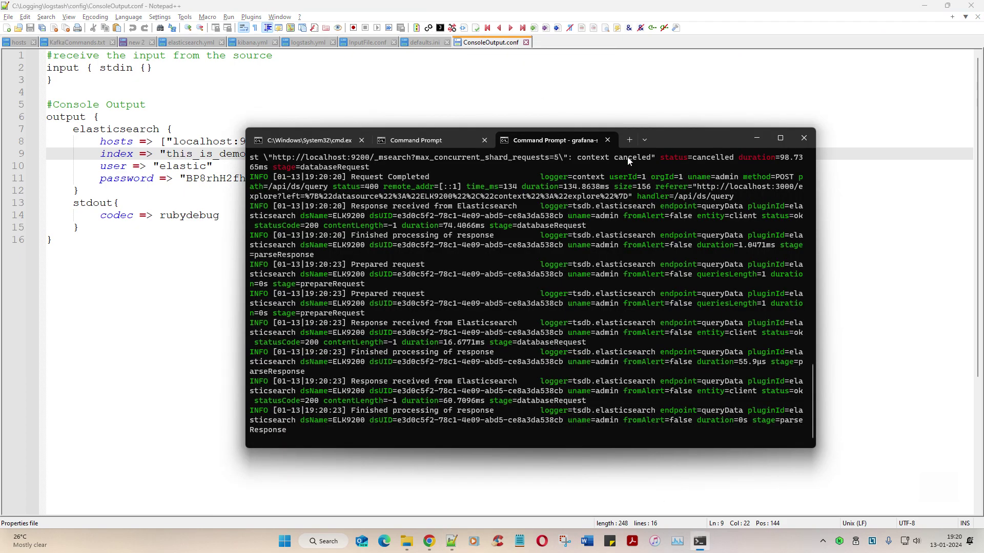
{"action": "left_click", "coordinate": [446, 142]}
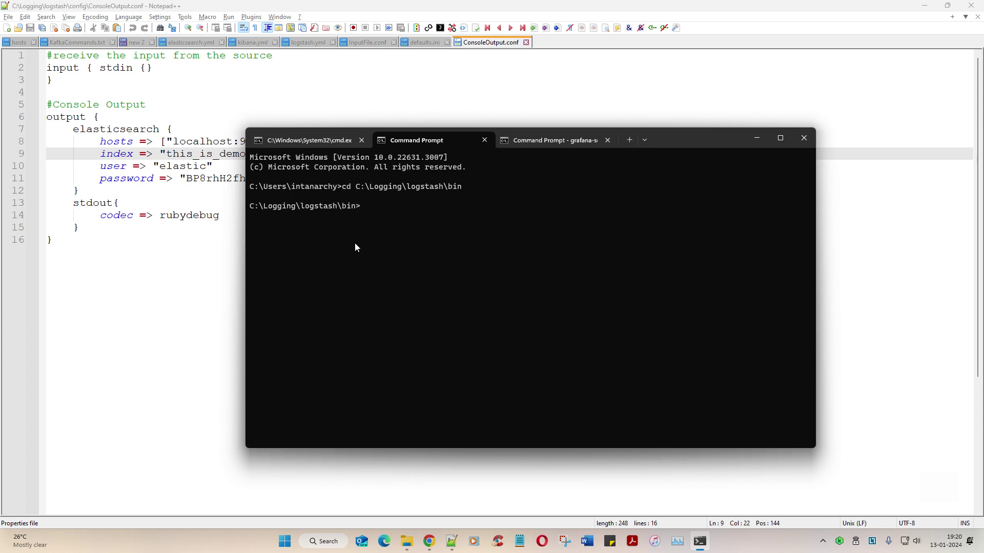
{"action": "type", "text": "logstash"}
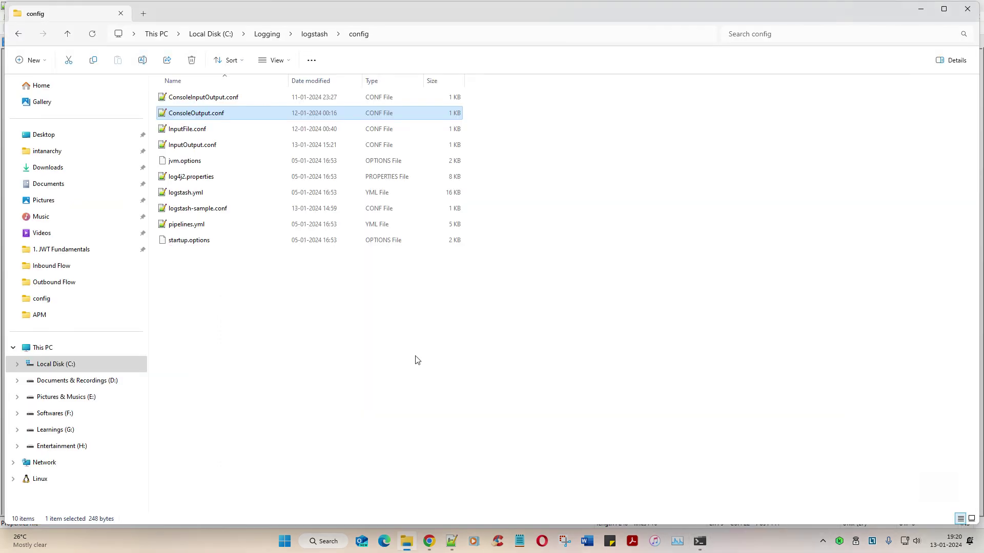
{"action": "left_click", "coordinate": [407, 541]}
{"action": "left_click", "coordinate": [405, 36]}
{"action": "key", "text": "Escape"}
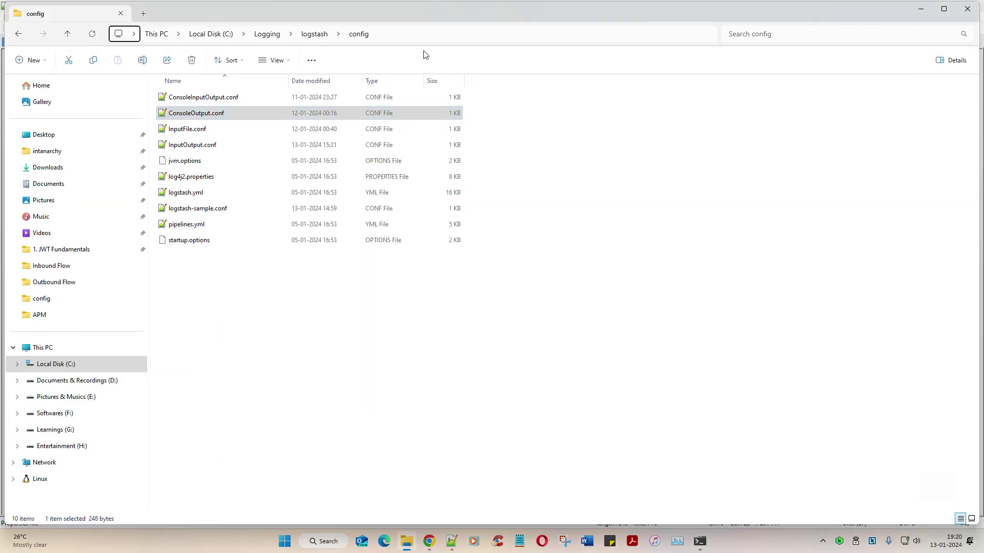
{"action": "key", "text": "alt+Tab"}
{"action": "type", "text": ".bat"}
{"action": "type", "text": "C:\\Logging\\logstash\\config"}
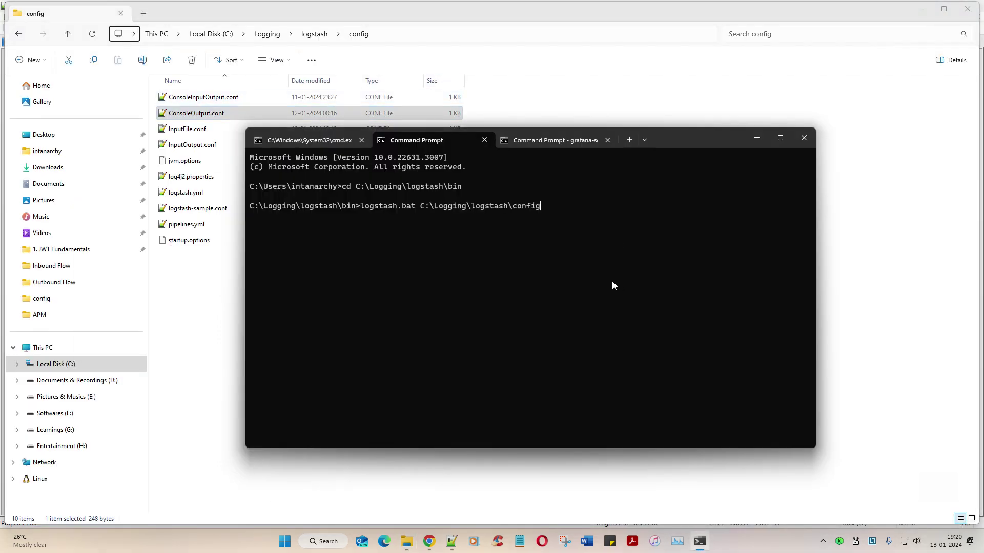
{"action": "type", "text": "\\"}
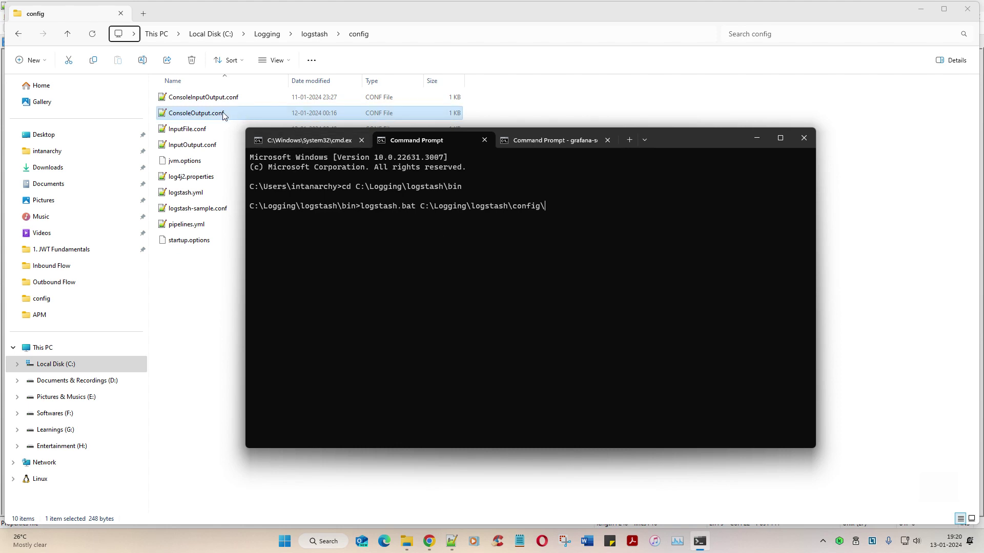
Step: Append the copied ConsoleOutput.conf file name and run Logstash
{"action": "double_click", "coordinate": [222, 113]}
{"action": "key", "text": "alt+Tab"}
{"action": "key", "text": "F2"}
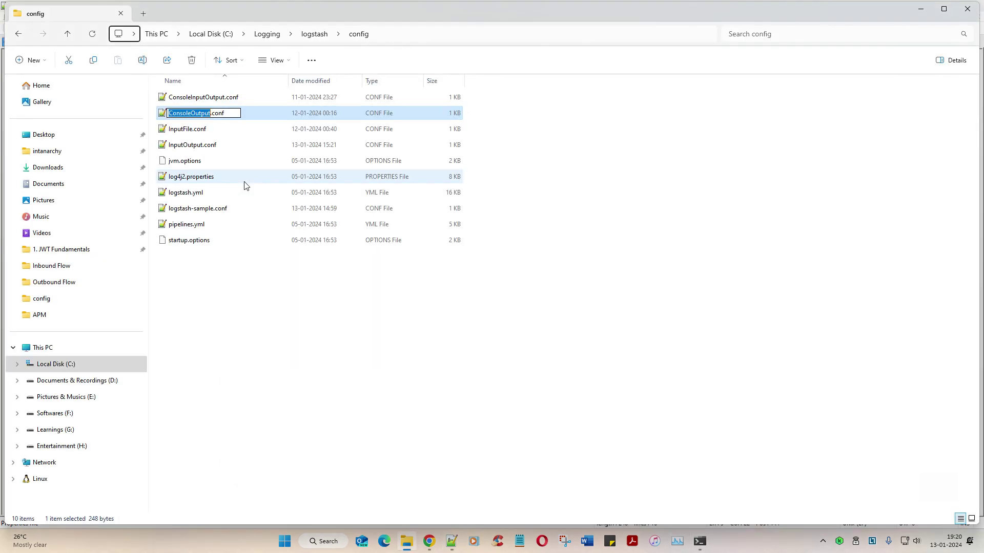
{"action": "key", "text": "ctrl+a"}
{"action": "key", "text": "ctrl+c"}
{"action": "key", "text": "Escape"}
{"action": "left_click", "coordinate": [700, 541]}
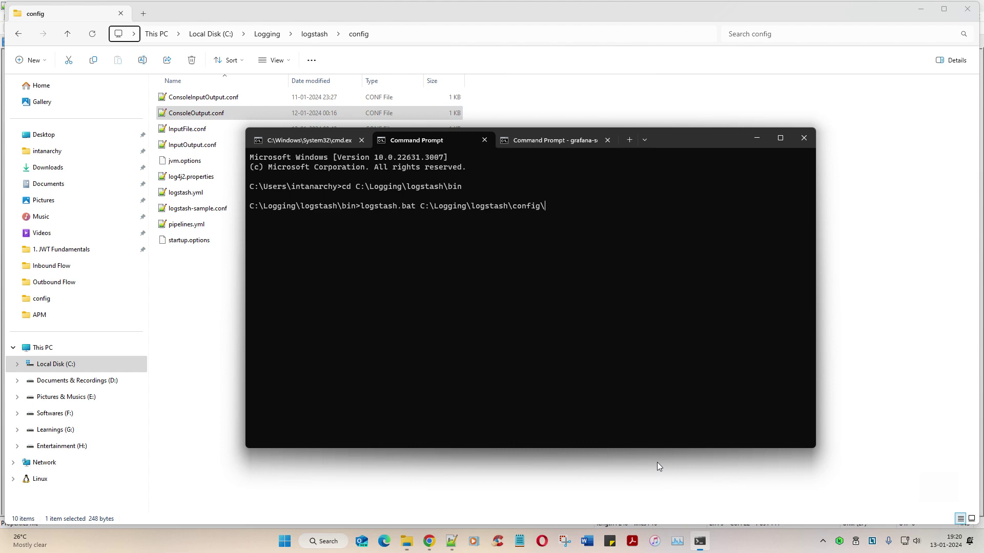
{"action": "key", "text": "ctrl+v"}
{"action": "key", "text": "Return"}
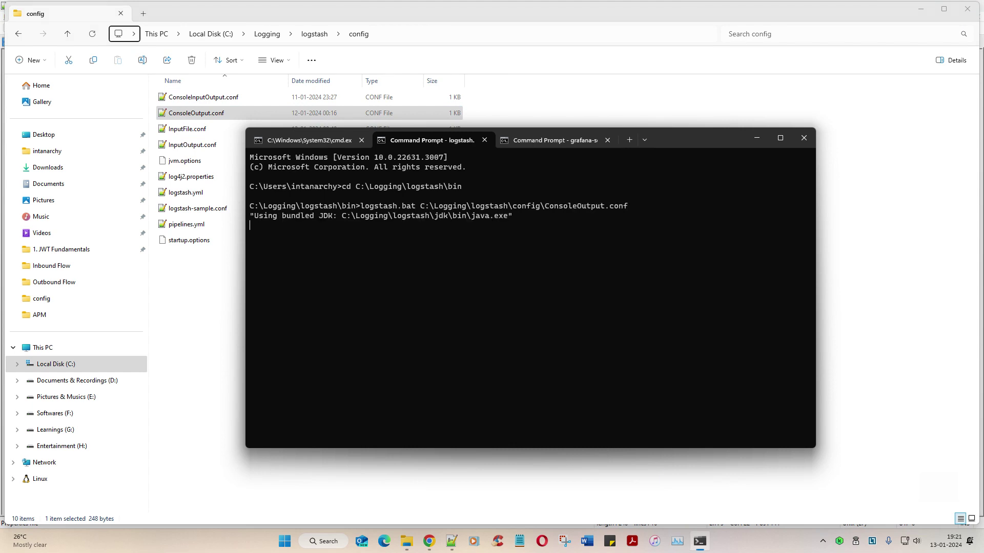
Step: Drag-zoom the Logs volume graph into progressively narrower windows around 16:58:33–16:58:35
{"action": "left_click", "coordinate": [428, 541]}
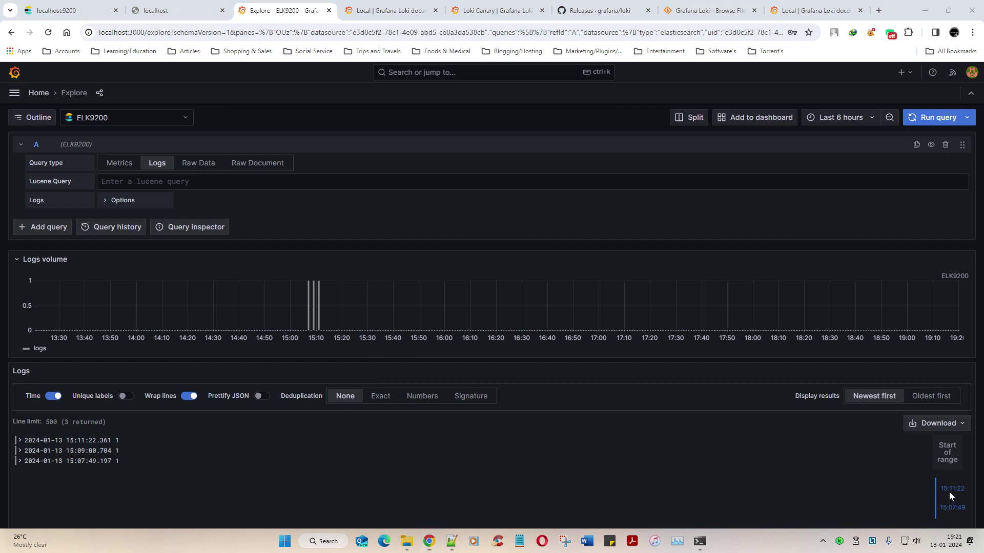
{"action": "mouse_move", "coordinate": [940, 523]}
{"action": "left_mouse_down"}
{"action": "mouse_move", "coordinate": [942, 552]}
{"action": "mouse_move", "coordinate": [982, 535]}
{"action": "mouse_move", "coordinate": [928, 523]}
{"action": "mouse_move", "coordinate": [925, 490]}
{"action": "mouse_move", "coordinate": [923, 421]}
{"action": "mouse_move", "coordinate": [976, 324]}
{"action": "mouse_move", "coordinate": [961, 283]}
{"action": "mouse_move", "coordinate": [920, 277]}
{"action": "left_mouse_up"}
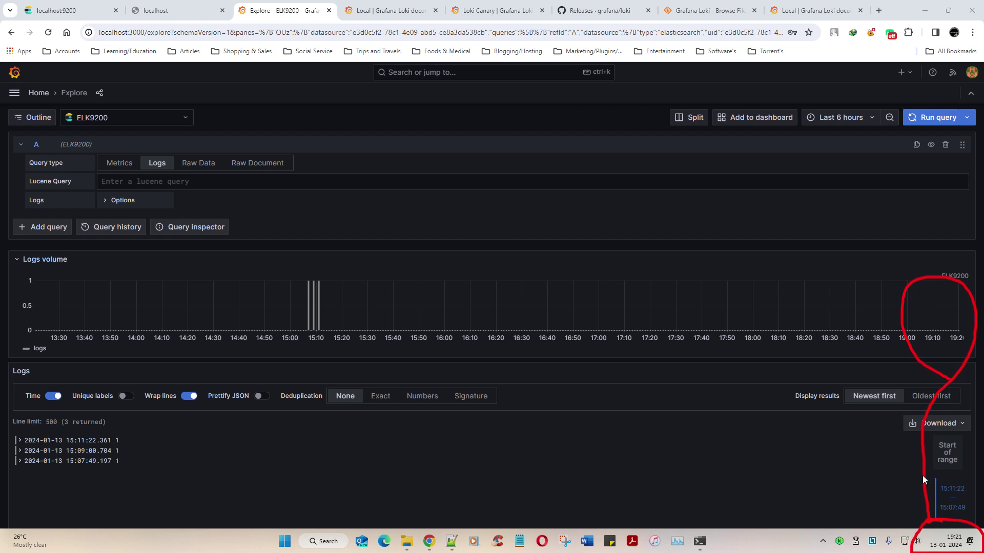
{"action": "key", "text": "Escape"}
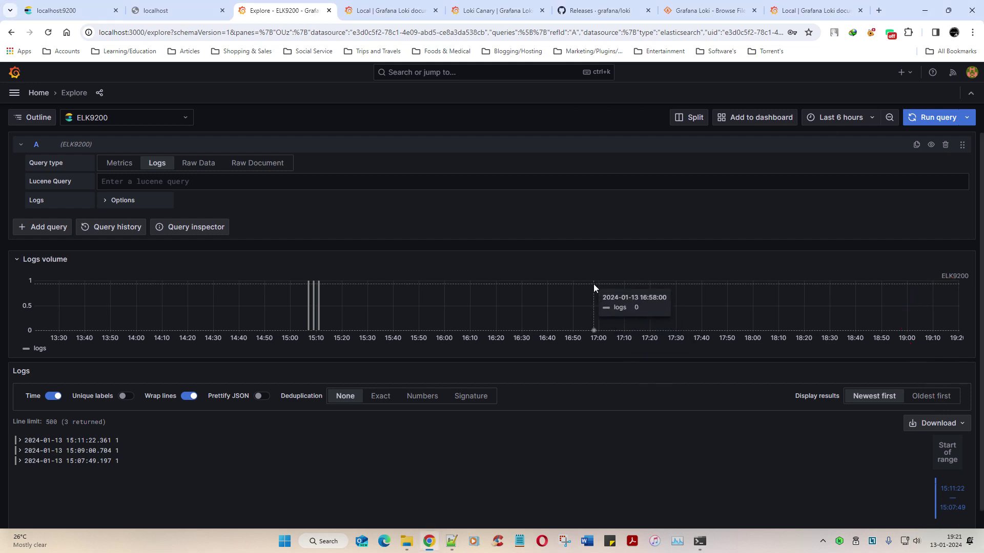
{"action": "left_click_drag", "start_coordinate": [595, 307], "coordinate": [594, 307]}
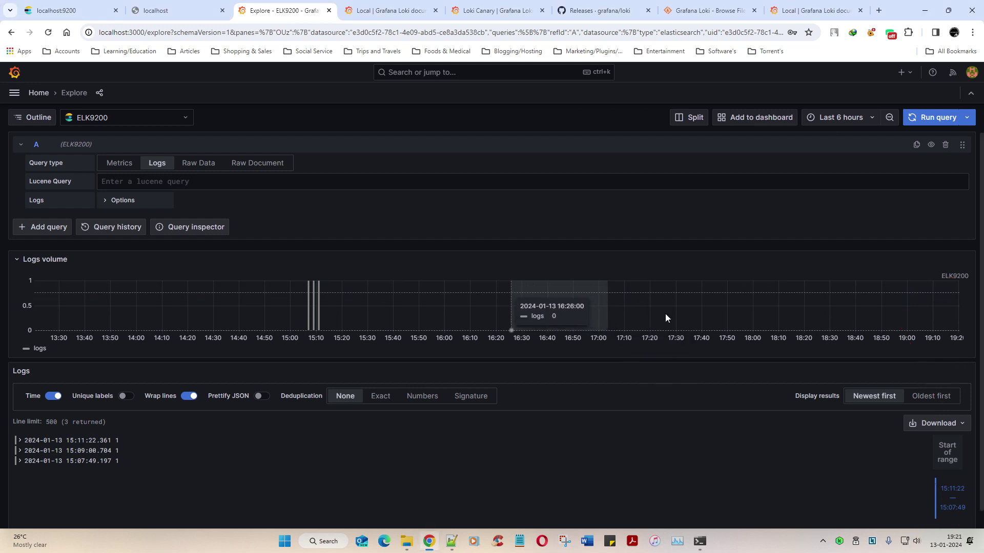
{"action": "left_click_drag", "start_coordinate": [851, 307], "coordinate": [722, 310]}
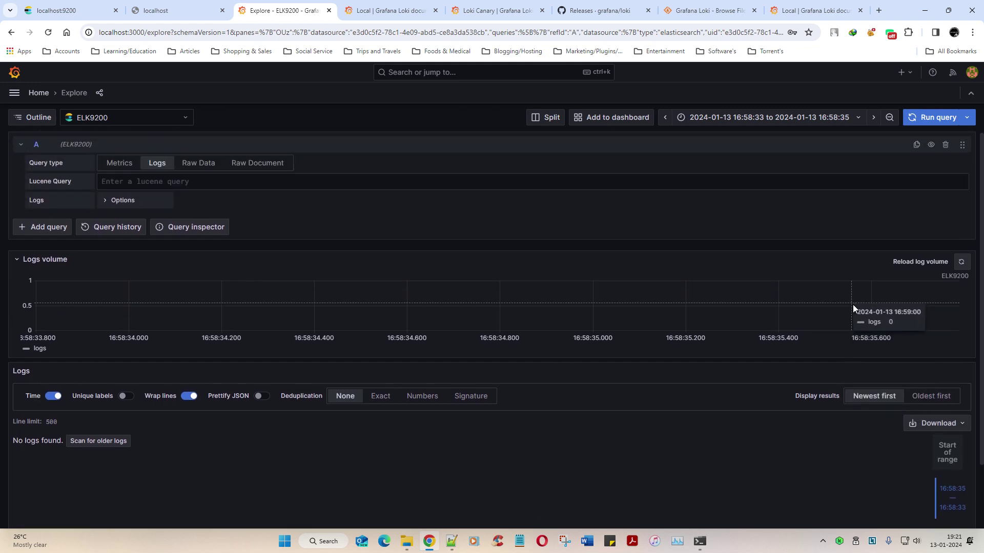
{"action": "right_click", "coordinate": [680, 314]}
{"action": "left_click", "coordinate": [617, 316]}
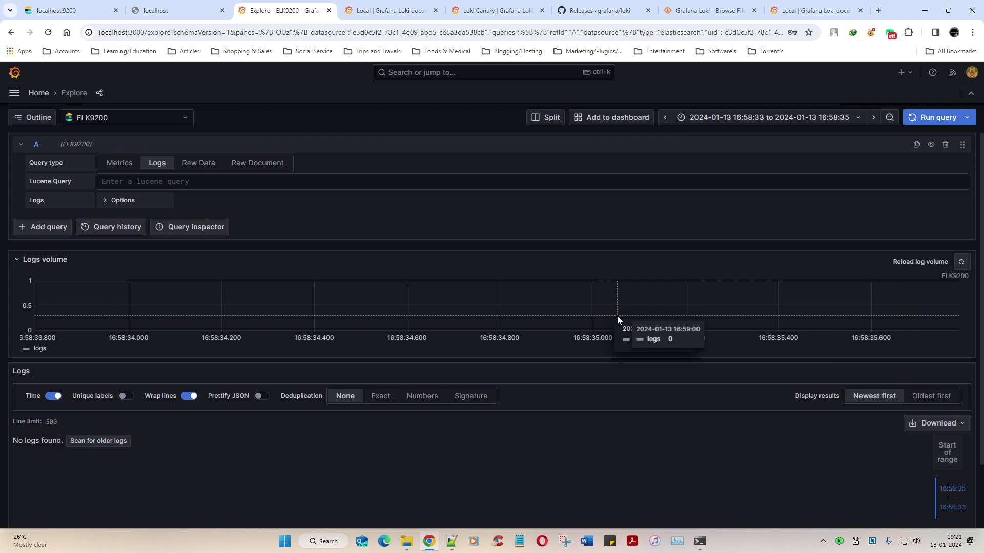
{"action": "left_click", "coordinate": [961, 262]}
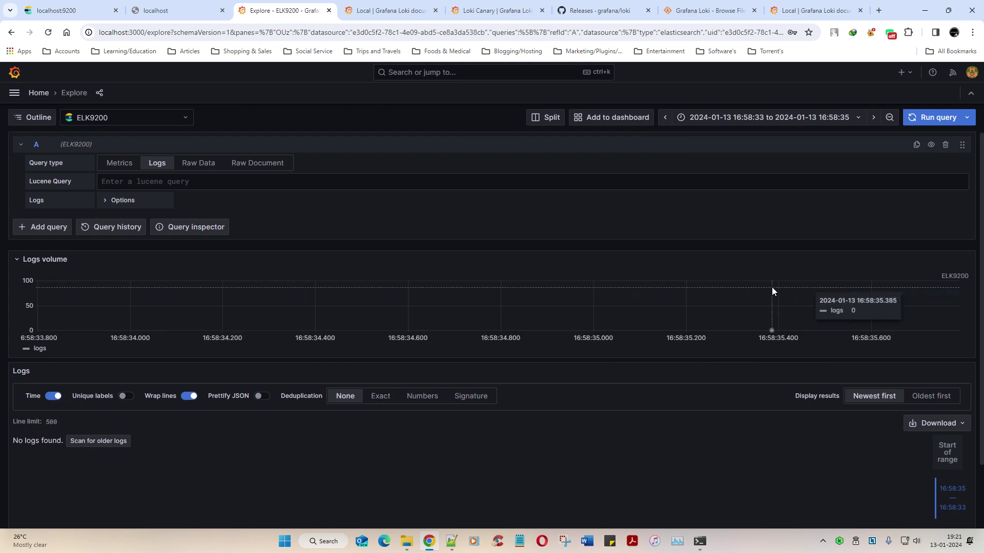
{"action": "left_click_drag", "start_coordinate": [772, 287], "coordinate": [452, 304]}
{"action": "left_click_drag", "start_coordinate": [885, 306], "coordinate": [450, 303]}
{"action": "left_click_drag", "start_coordinate": [753, 312], "coordinate": [623, 312]}
{"action": "left_click_drag", "start_coordinate": [803, 307], "coordinate": [639, 302]}
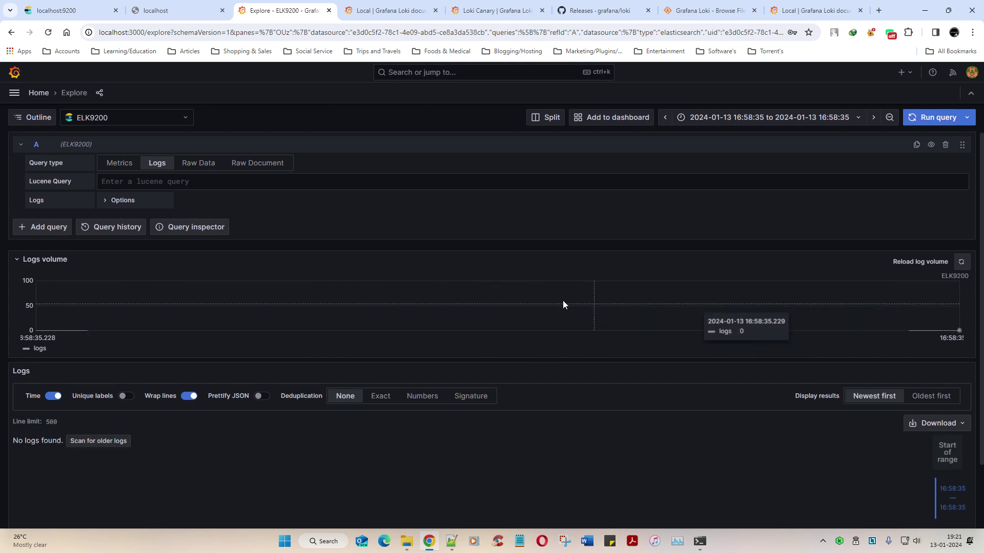
{"action": "left_click_drag", "start_coordinate": [347, 314], "coordinate": [319, 314]}
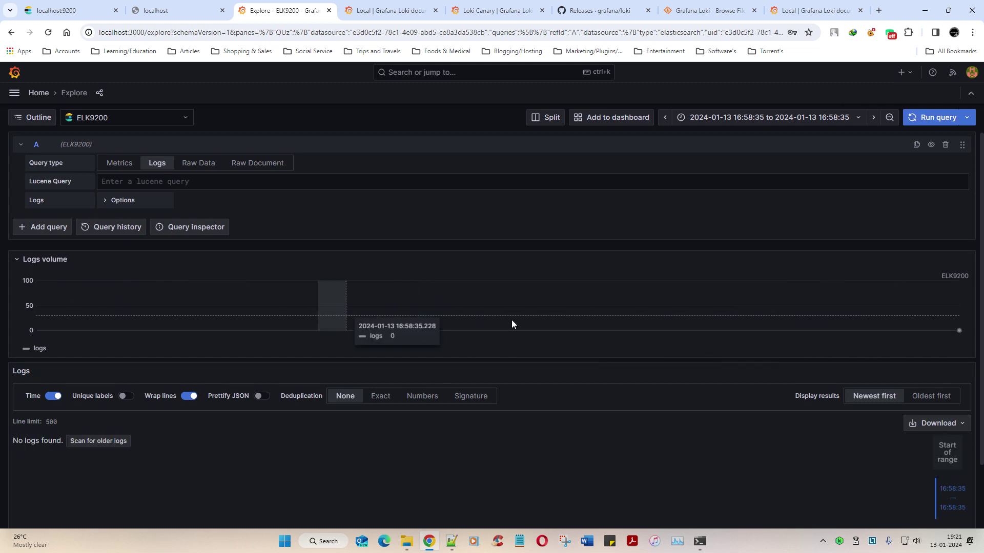
{"action": "left_click", "coordinate": [462, 318]}
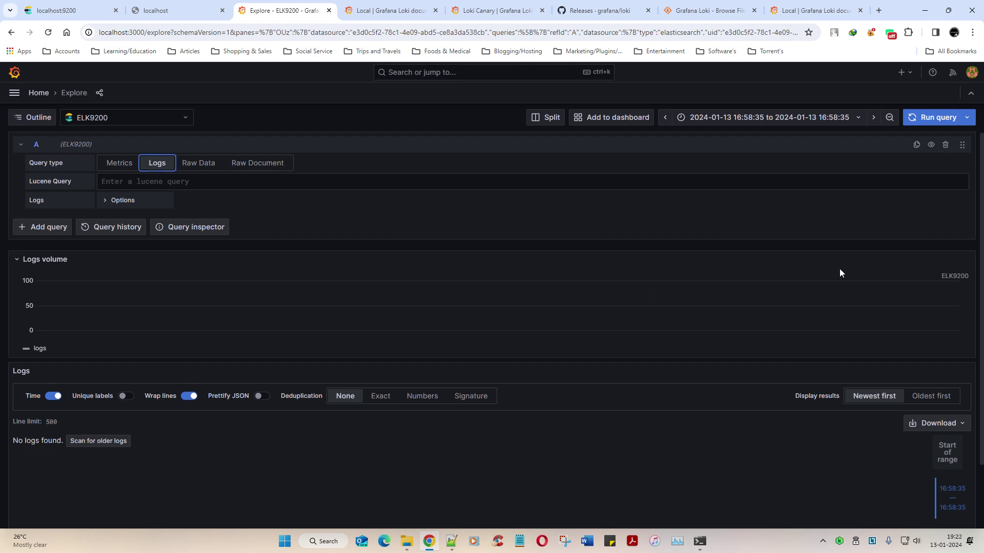
Step: Set the time range to Last 5 minutes and rerun the query, which finds no logs
{"action": "left_click", "coordinate": [781, 122]}
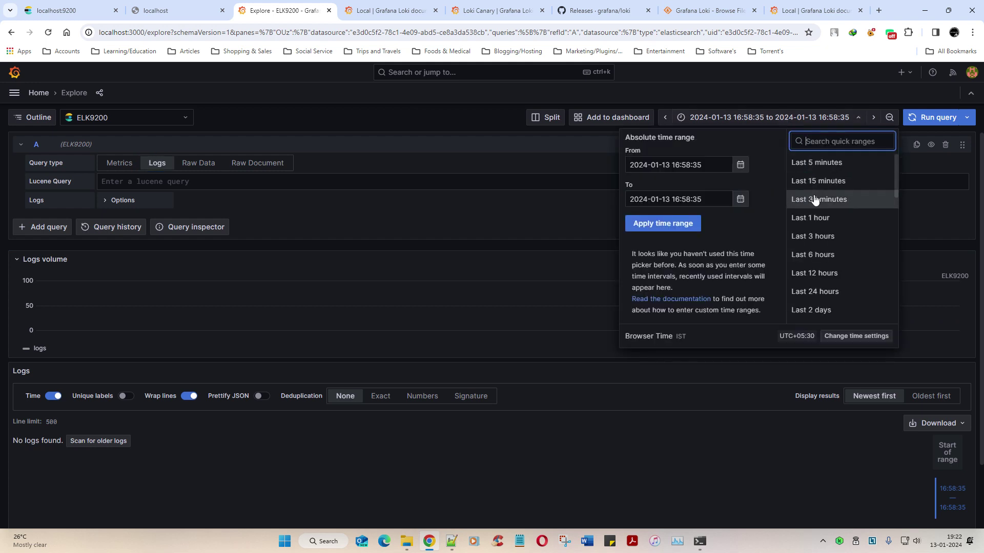
{"action": "left_click", "coordinate": [818, 163]}
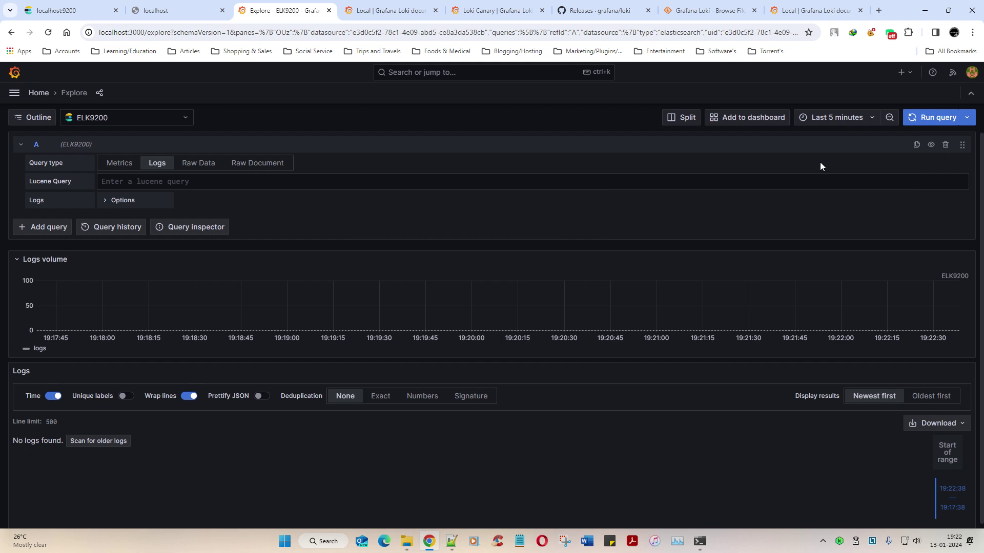
{"action": "left_click", "coordinate": [930, 121]}
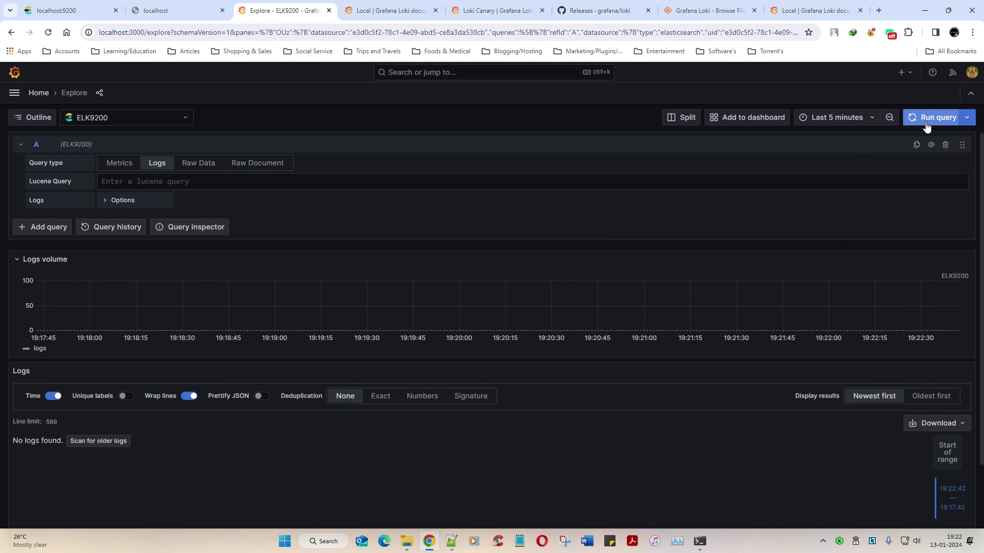
Step: Rerun the logstash.bat command with -f before the ConsoleOutput.conf path
{"action": "left_click", "coordinate": [699, 541]}
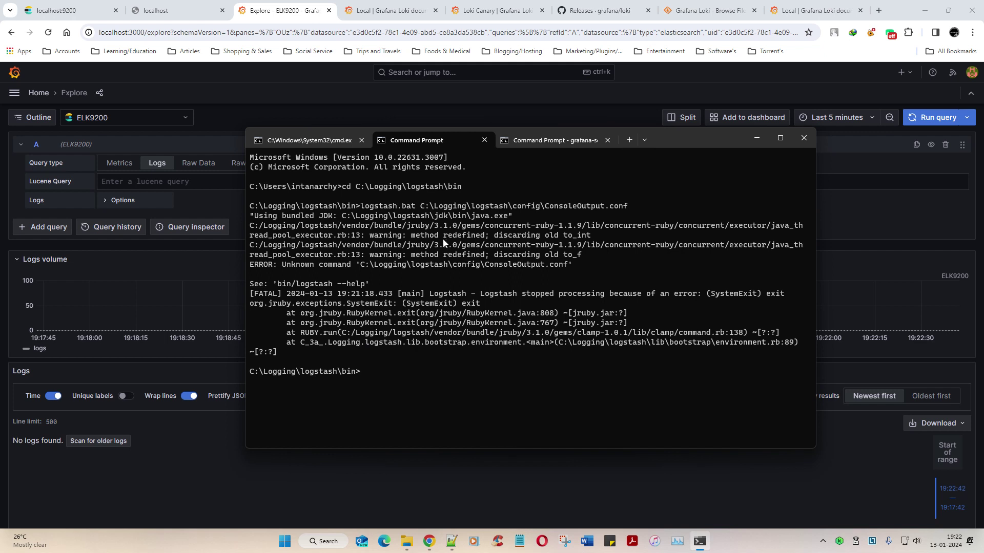
{"action": "key", "text": "Up"}
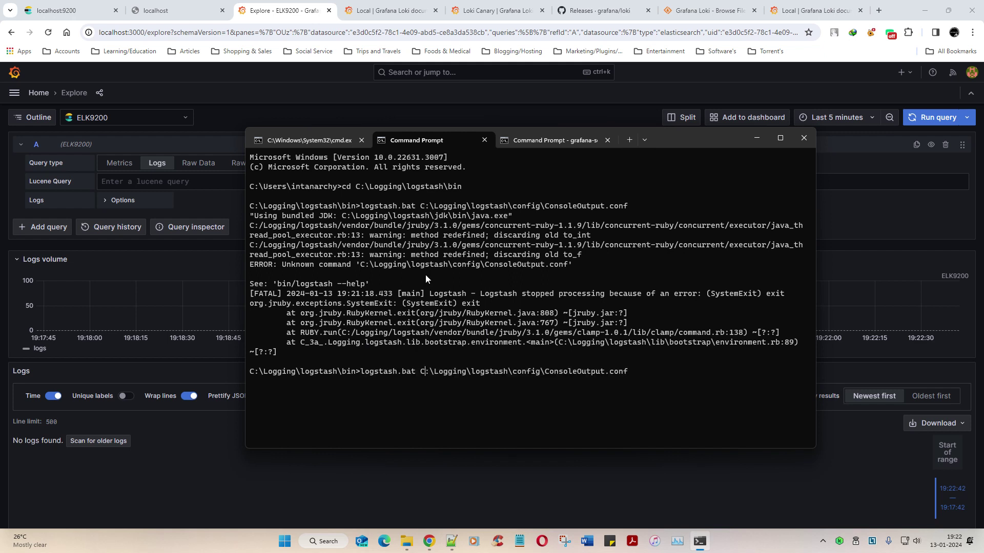
{"action": "type", "text": "-f"}
{"action": "key", "text": "Return"}
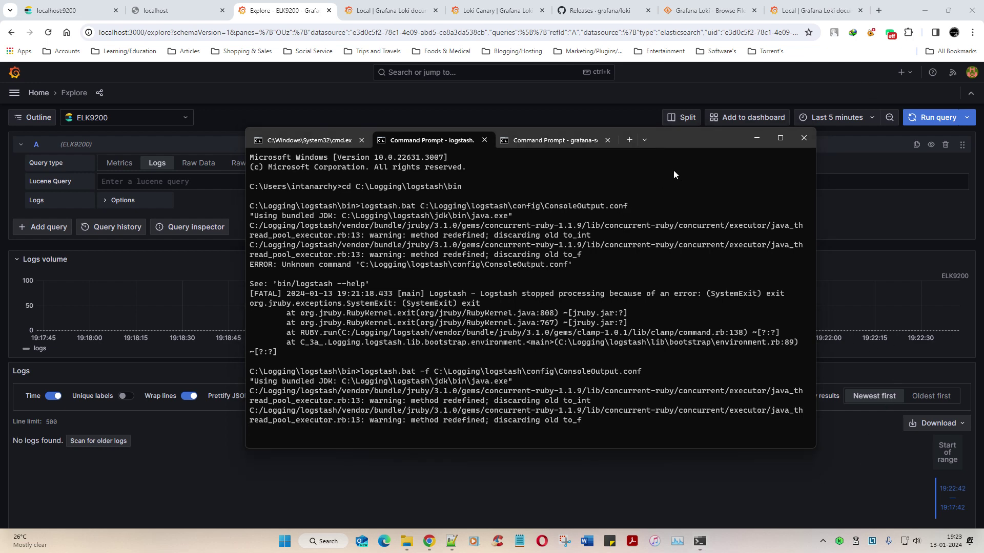
Step: Move the Command Prompt window up-left and widen it, then bring up ConsoleOutput.conf
{"action": "mouse_move", "coordinate": [676, 173]}
{"action": "left_mouse_down"}
{"action": "mouse_move", "coordinate": [690, 187]}
{"action": "mouse_move", "coordinate": [686, 212]}
{"action": "left_mouse_up"}
{"action": "mouse_move", "coordinate": [703, 174]}
{"action": "left_mouse_down"}
{"action": "mouse_move", "coordinate": [674, 206]}
{"action": "mouse_move", "coordinate": [689, 225]}
{"action": "left_mouse_up"}
{"action": "left_click_drag", "start_coordinate": [664, 148], "coordinate": [775, 270]}
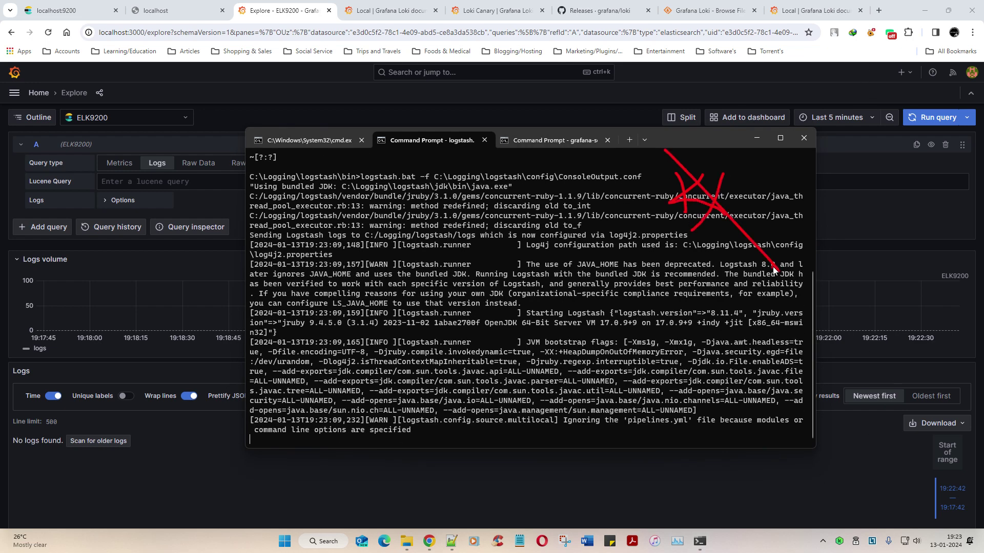
{"action": "key", "text": "Escape"}
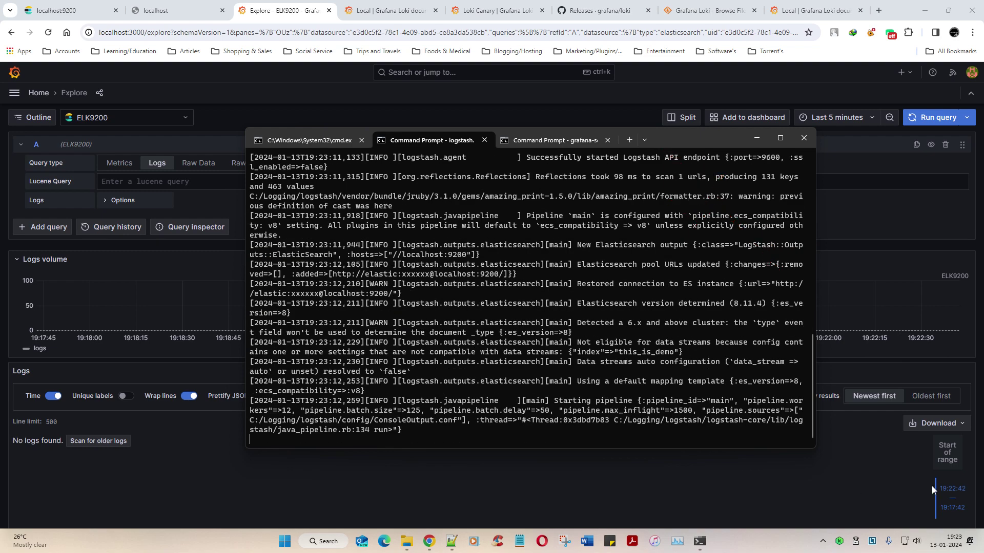
{"action": "left_click_drag", "start_coordinate": [672, 142], "coordinate": [640, 79]}
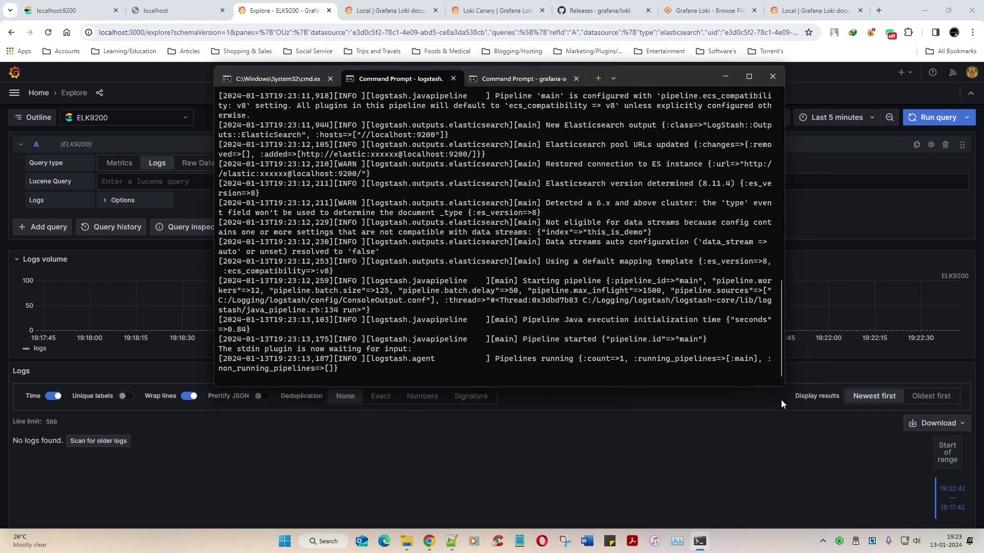
{"action": "left_click_drag", "start_coordinate": [783, 387], "coordinate": [965, 446]}
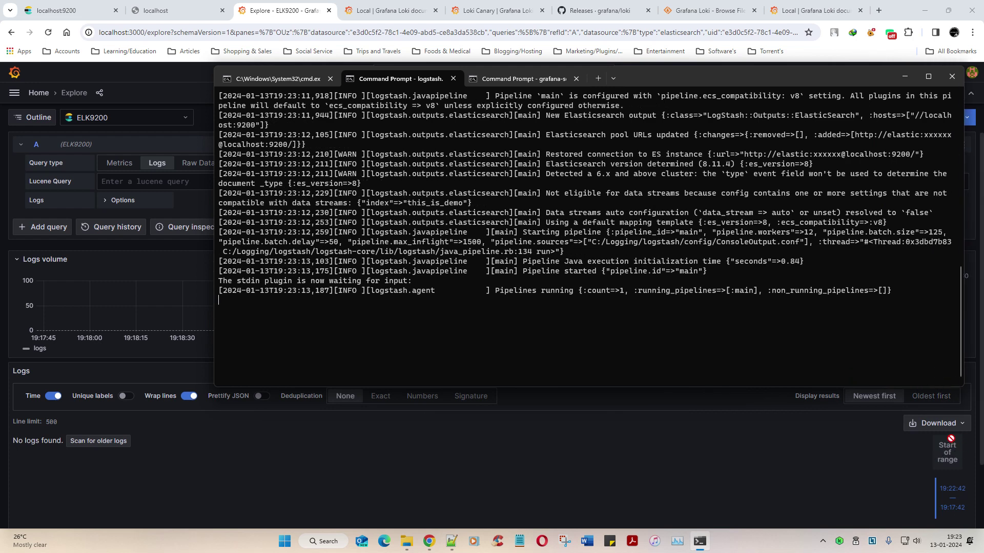
{"action": "left_click", "coordinate": [452, 541]}
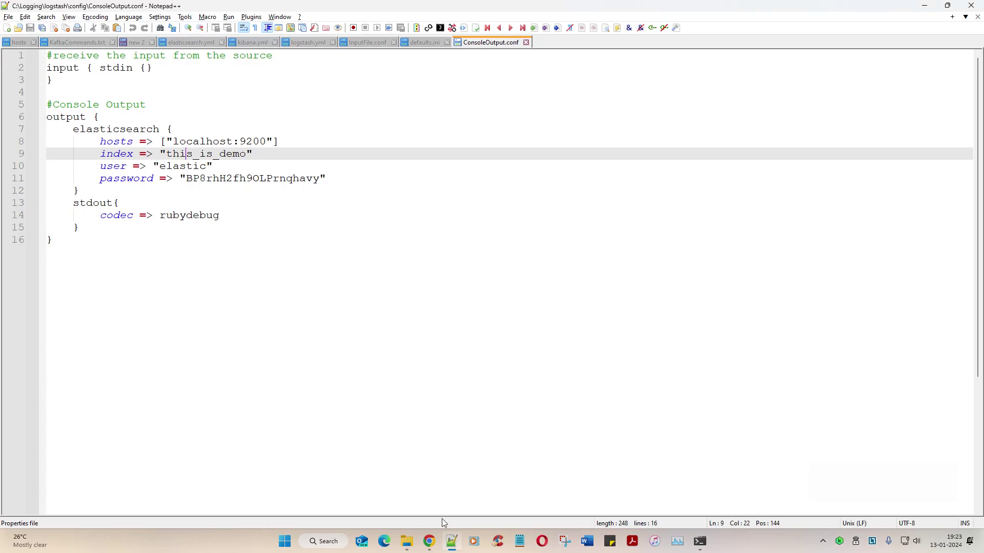
Step: Enter 'Is it ready' into Logstash stdin, then run the ELK9200 query in Grafana Explore
{"action": "left_click", "coordinate": [452, 541]}
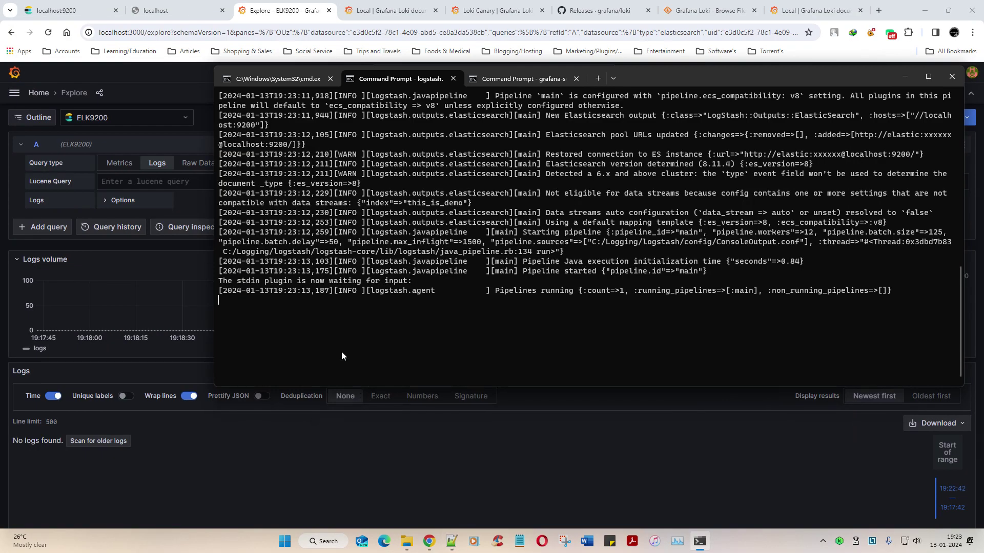
{"action": "type", "text": "Is it re"}
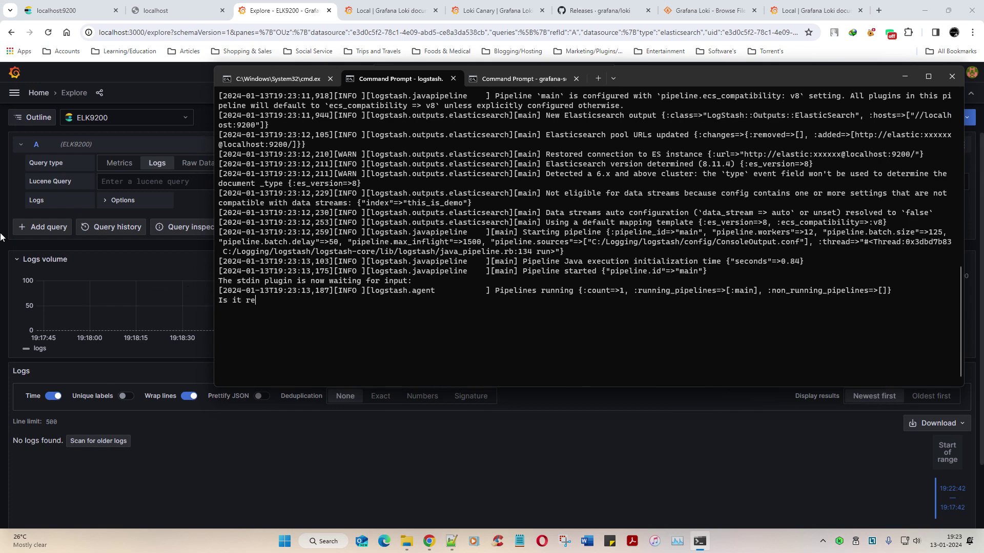
{"action": "type", "text": "ady ?"}
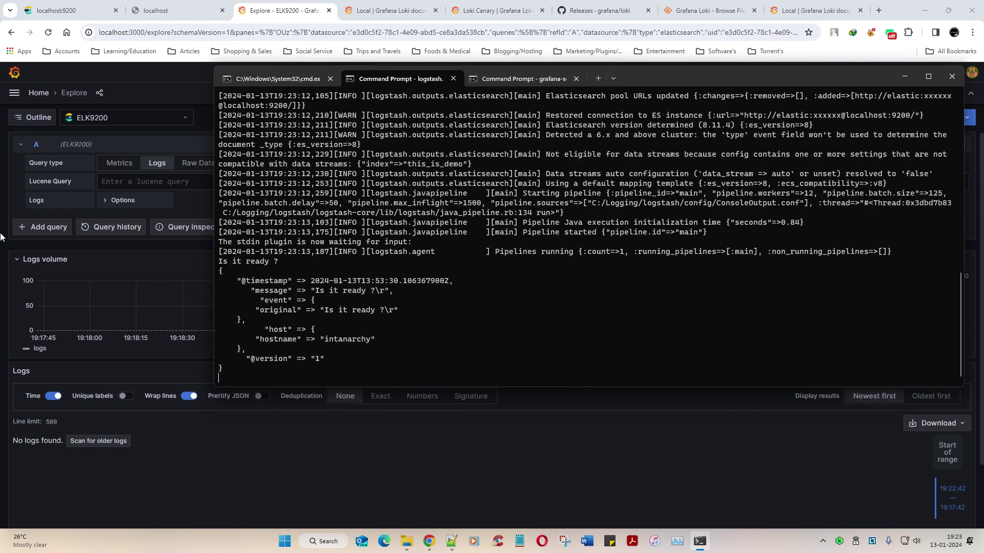
{"action": "left_click", "coordinate": [415, 461]}
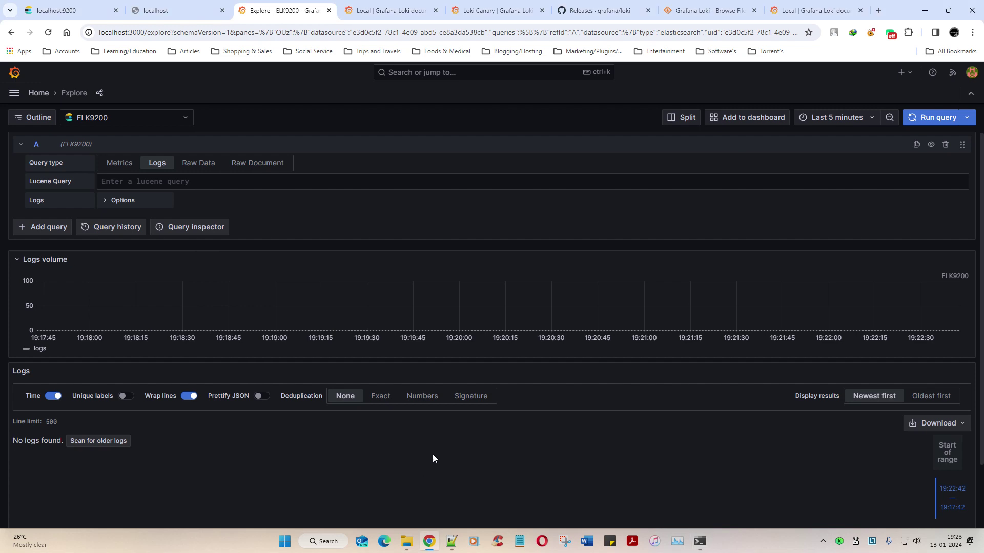
{"action": "left_click", "coordinate": [920, 118]}
Step: Expand the returned log entry and select its event.original value 'Is it ready ?'
{"action": "mouse_move", "coordinate": [946, 315]}
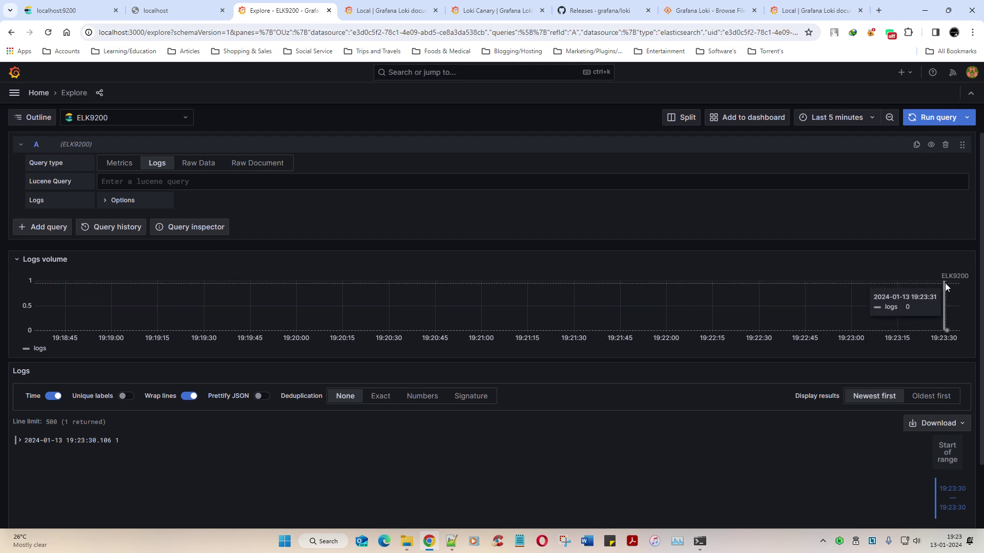
{"action": "scroll", "coordinate": [212, 499], "scroll_direction": "down", "scroll_amount": 2}
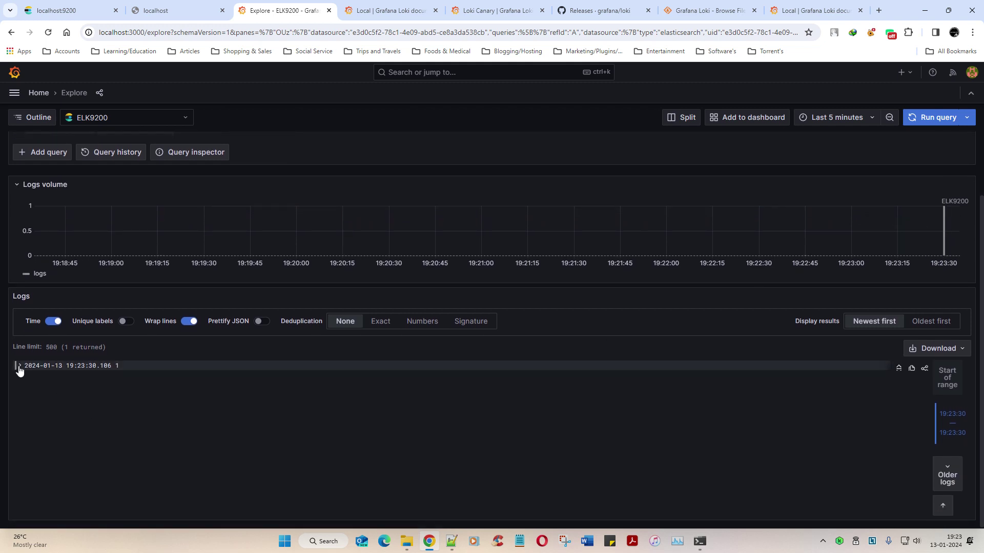
{"action": "left_click", "coordinate": [19, 367]}
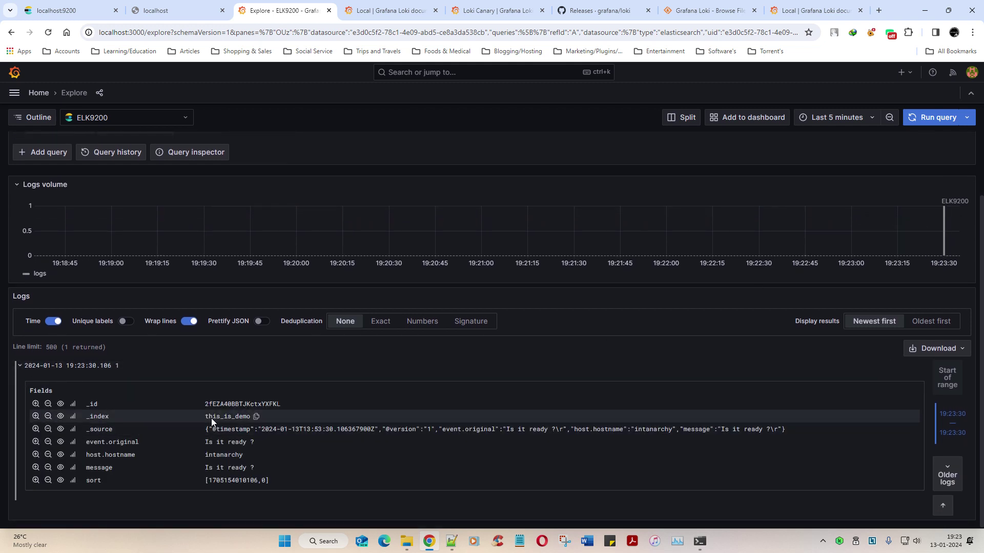
{"action": "left_click_drag", "start_coordinate": [204, 443], "coordinate": [256, 442]}
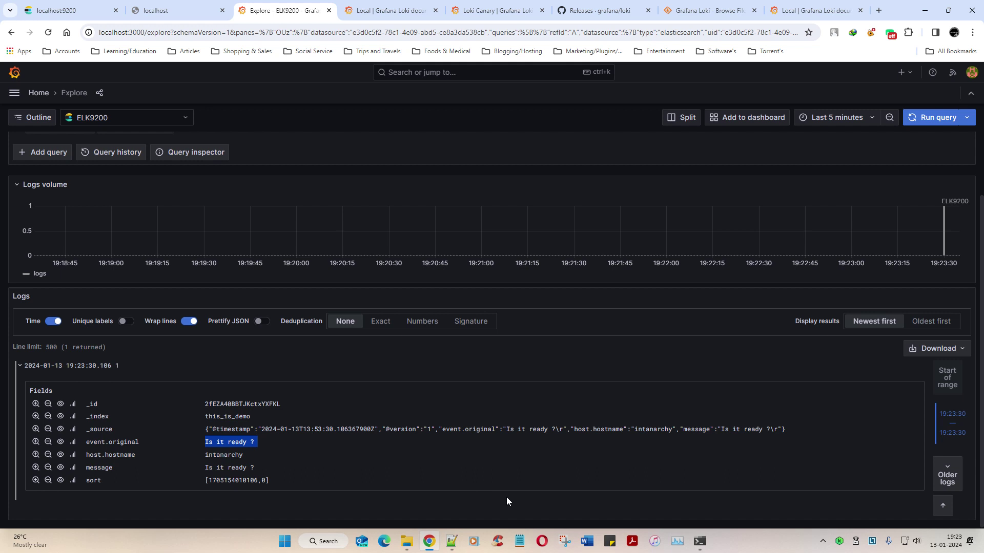
{"action": "left_click", "coordinate": [180, 117]}
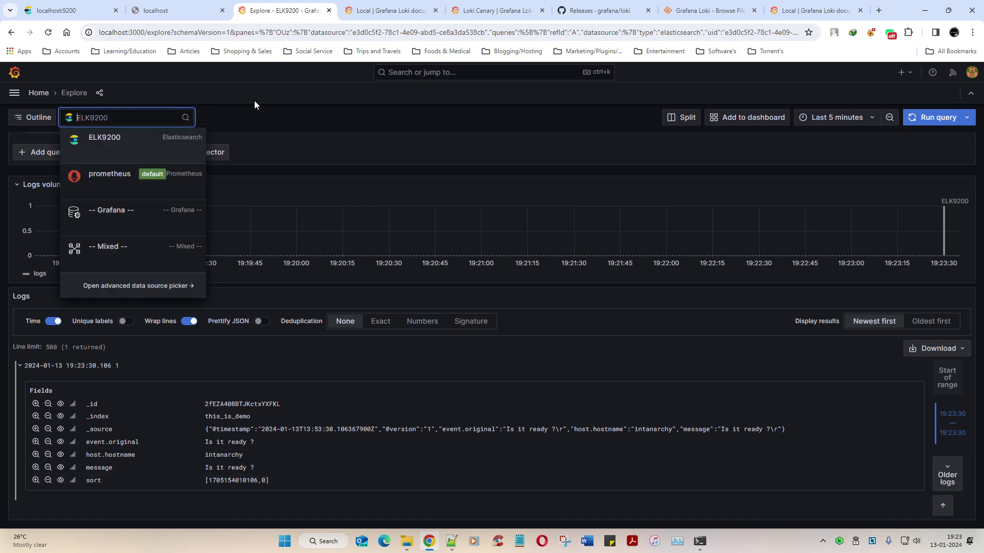
Step: Navigate through the menu to Data sources and open the ELK9200 settings
{"action": "left_click", "coordinate": [44, 94]}
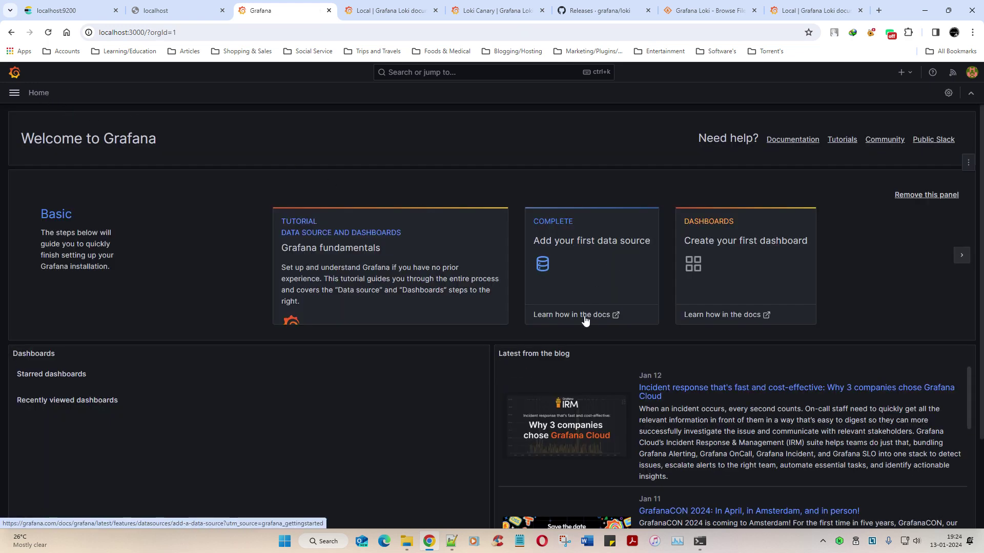
{"action": "scroll", "coordinate": [429, 359], "scroll_direction": "down", "scroll_amount": 3}
{"action": "scroll", "coordinate": [41, 158], "scroll_direction": "up", "scroll_amount": 3}
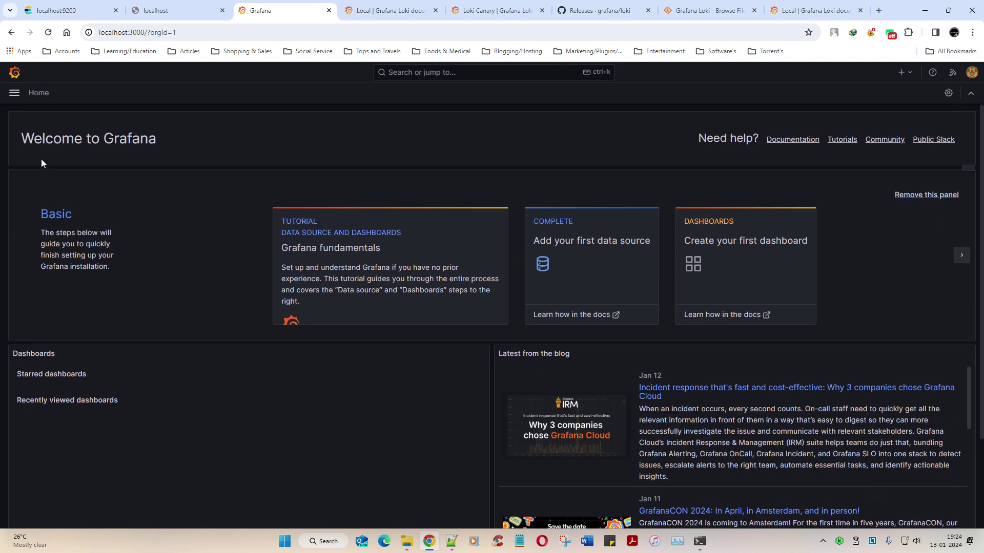
{"action": "left_click", "coordinate": [16, 95]}
{"action": "left_click", "coordinate": [45, 281]}
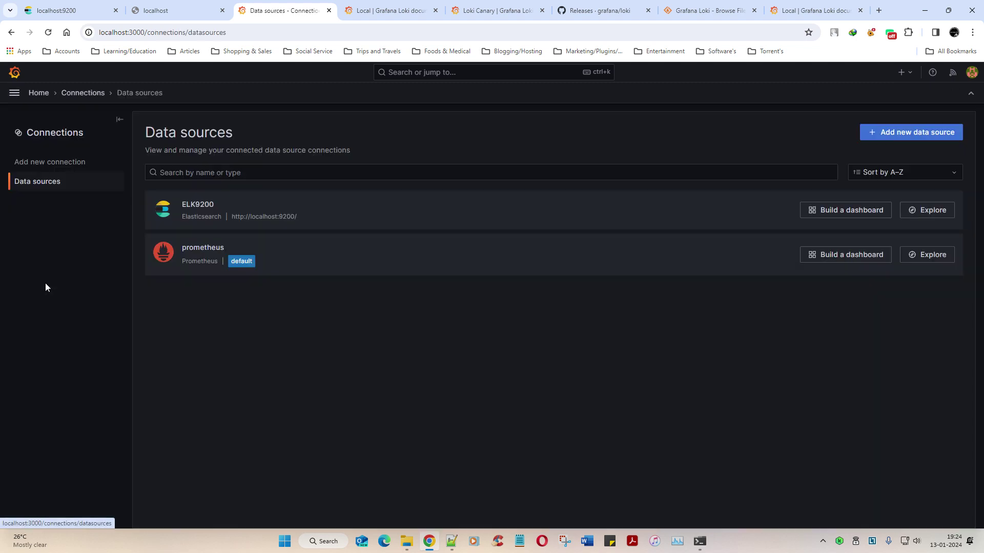
{"action": "left_click", "coordinate": [300, 215]}
Step: Select the this_is_demo index name, undoing an accidental paste into the data source name
{"action": "scroll", "coordinate": [359, 349], "scroll_direction": "down", "scroll_amount": 7}
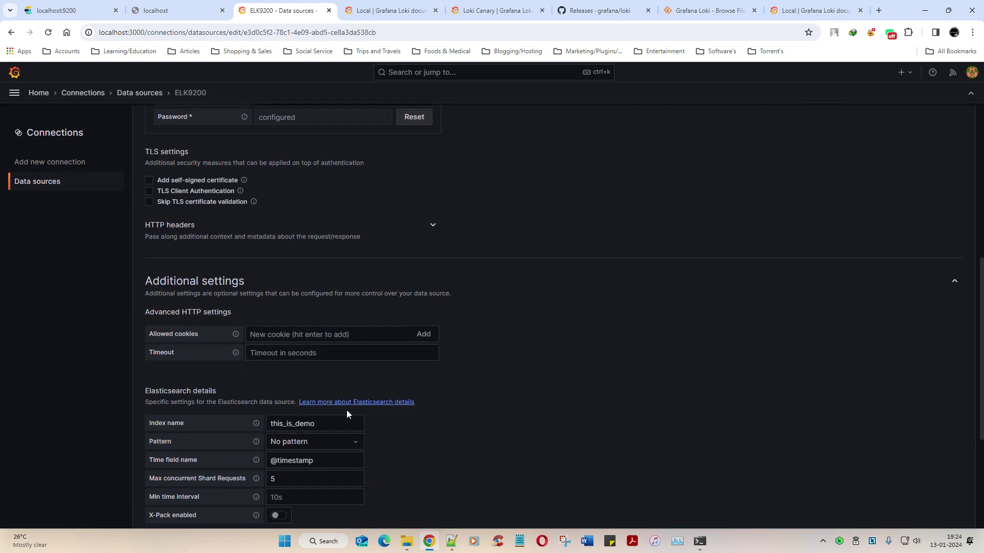
{"action": "scroll", "coordinate": [344, 418], "scroll_direction": "down", "scroll_amount": 4}
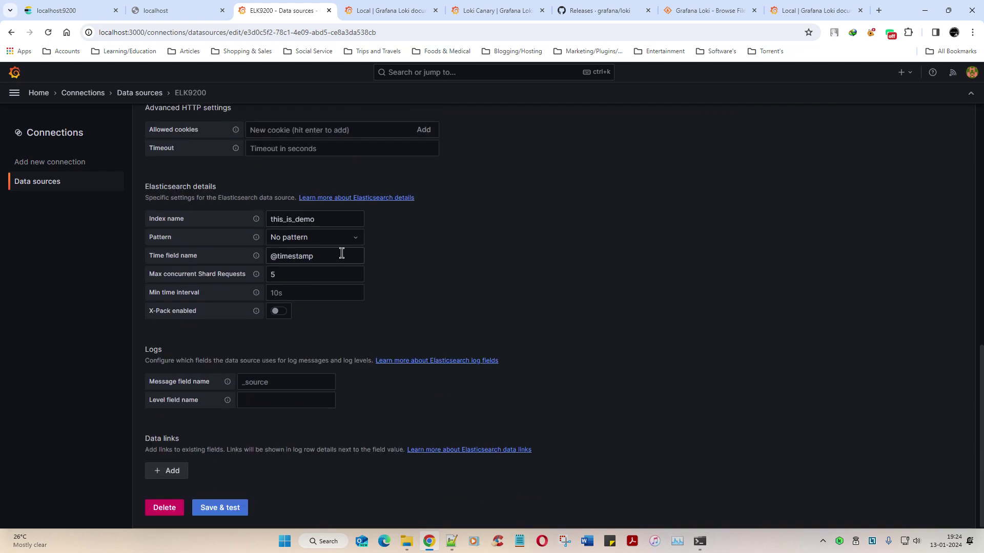
{"action": "double_click", "coordinate": [330, 219]}
{"action": "key", "text": "ctrl+c"}
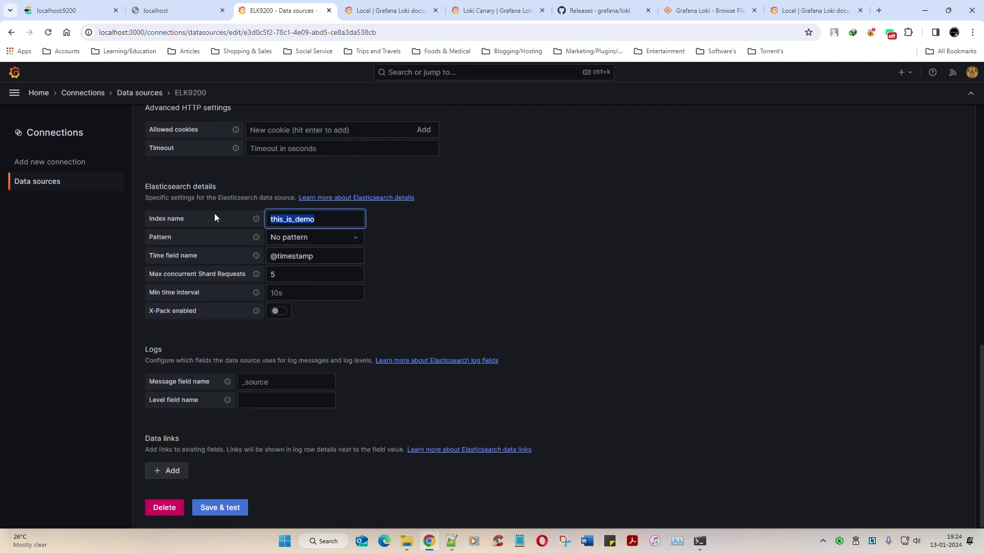
{"action": "scroll", "coordinate": [285, 211], "scroll_direction": "up", "scroll_amount": 6}
{"action": "left_click", "coordinate": [269, 179]}
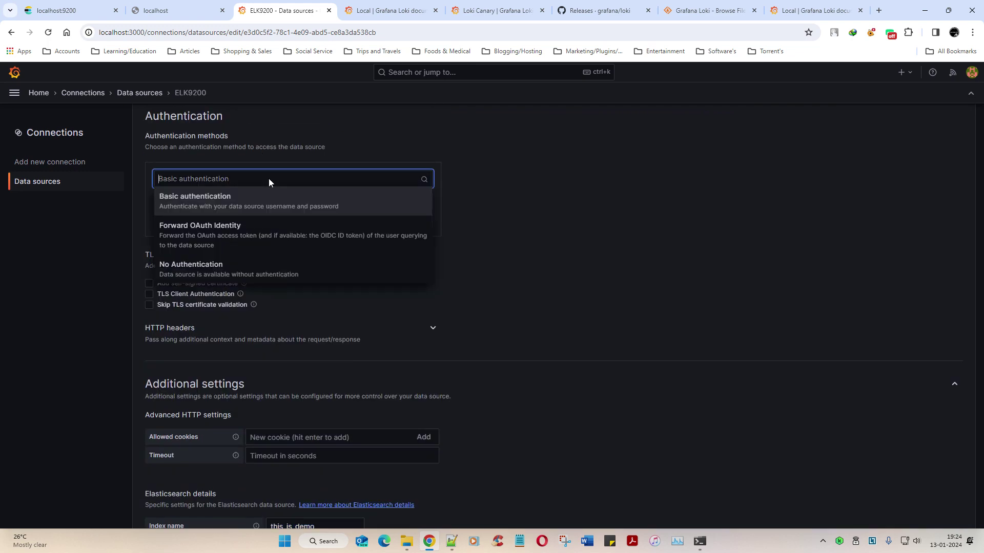
{"action": "left_click", "coordinate": [520, 214]}
{"action": "scroll", "coordinate": [522, 214], "scroll_direction": "up", "scroll_amount": 5}
{"action": "left_click", "coordinate": [261, 220]}
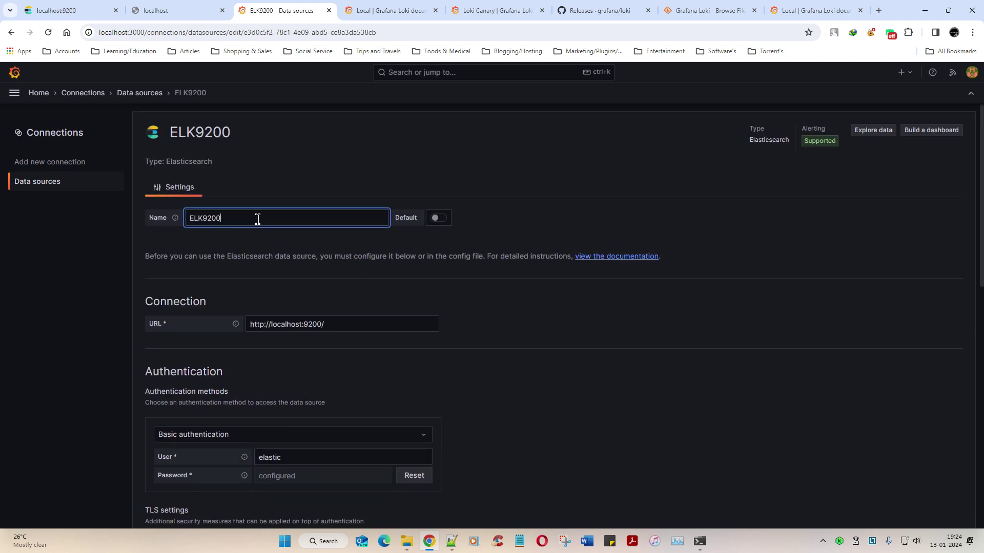
{"action": "key", "text": "ctrl+v"}
{"action": "key", "text": "ctrl+z"}
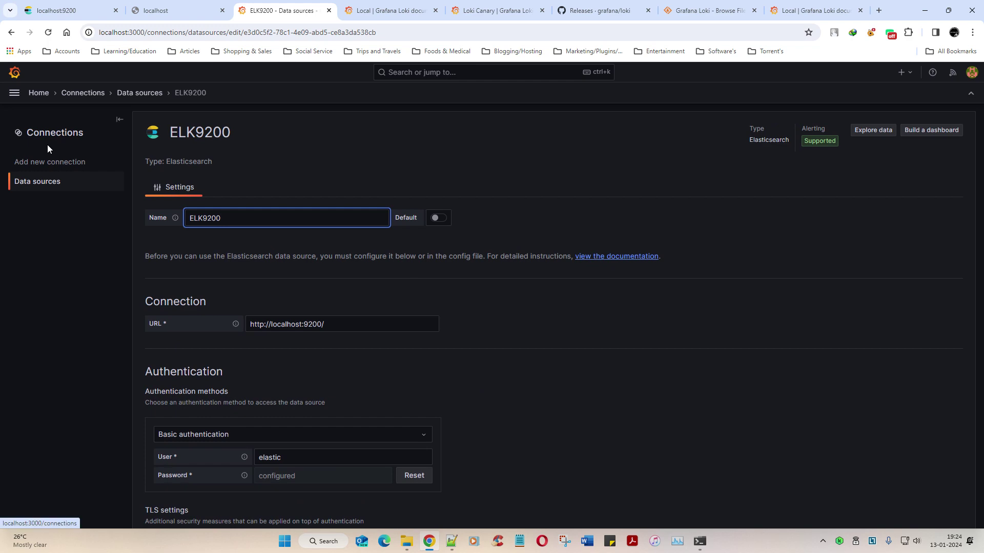
Step: Replace the index name with the wildcard **, Save & test, and return to Data sources
{"action": "scroll", "coordinate": [338, 366], "scroll_direction": "down", "scroll_amount": 5}
{"action": "scroll", "coordinate": [338, 365], "scroll_direction": "down", "scroll_amount": 5}
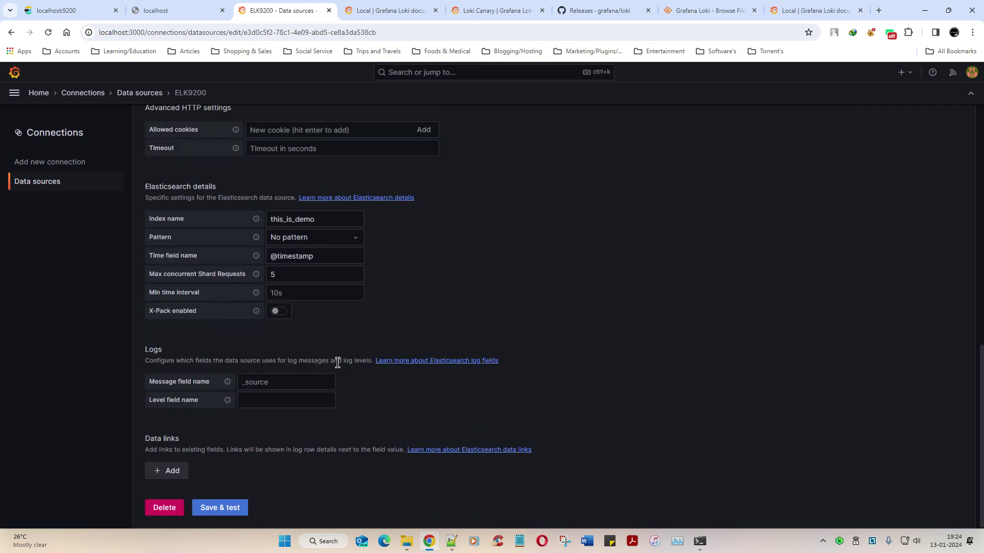
{"action": "left_click_drag", "start_coordinate": [312, 220], "coordinate": [168, 212]}
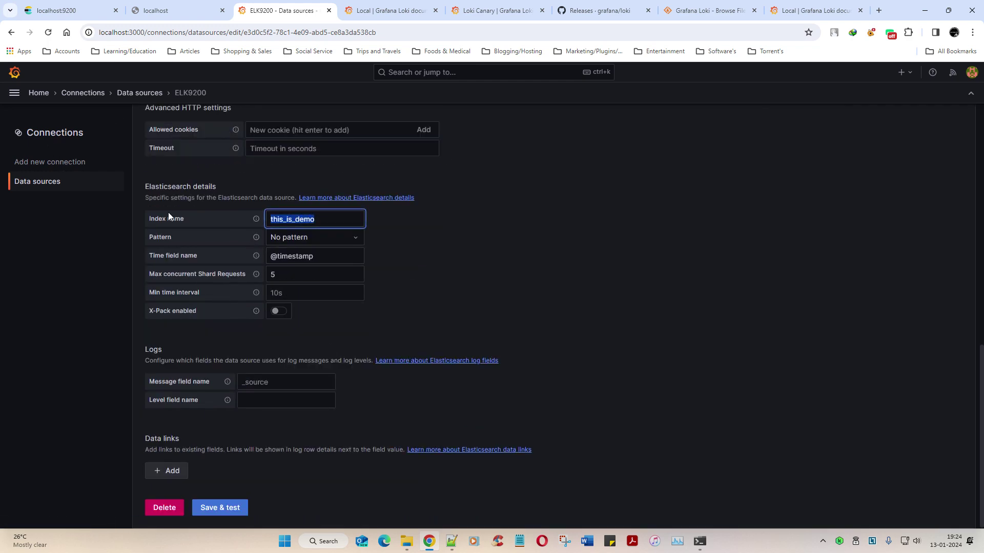
{"action": "type", "text": "**"}
{"action": "left_click", "coordinate": [210, 513]}
{"action": "scroll", "coordinate": [212, 478], "scroll_direction": "down", "scroll_amount": 2}
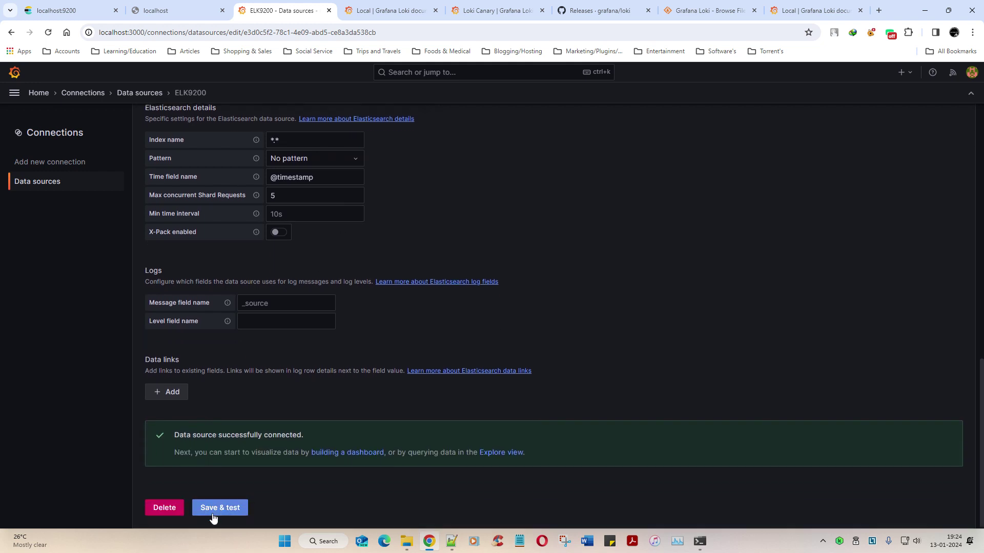
{"action": "left_click", "coordinate": [217, 509]}
{"action": "left_click", "coordinate": [38, 183]}
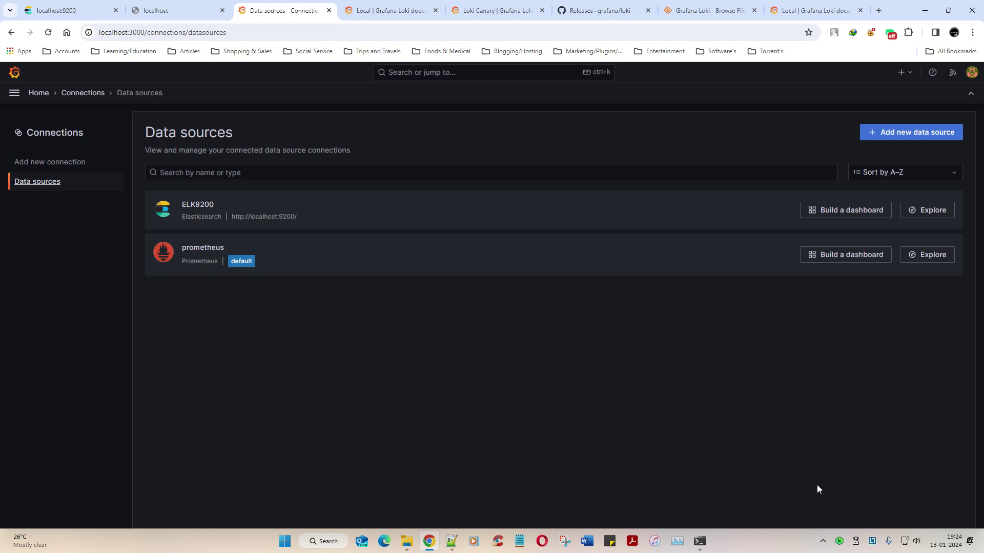
Step: Mark the Loki local install docs section with red ink, then clear it
{"action": "left_click", "coordinate": [416, 10]}
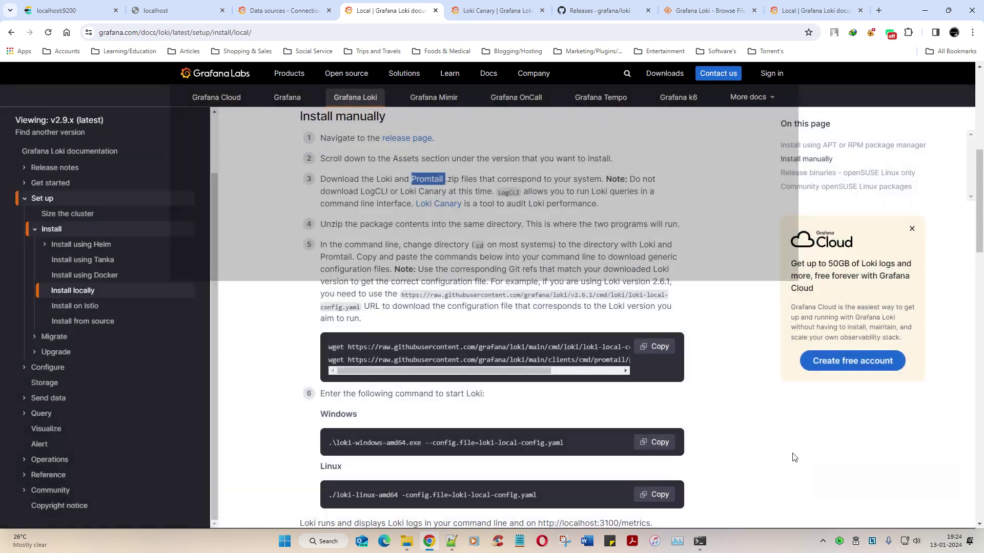
{"action": "left_click", "coordinate": [789, 451]}
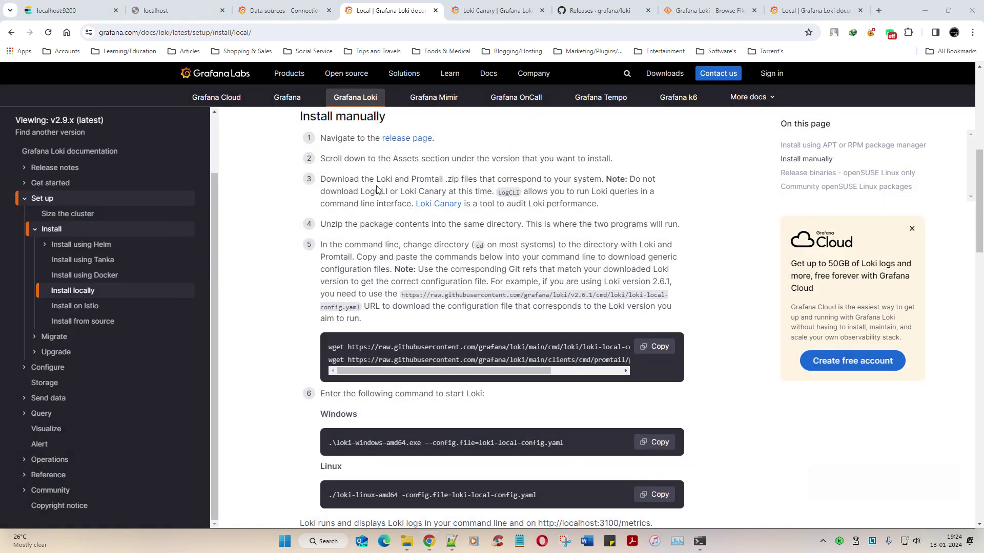
{"action": "mouse_move", "coordinate": [376, 189]}
{"action": "left_mouse_down"}
{"action": "mouse_move", "coordinate": [474, 185]}
{"action": "mouse_move", "coordinate": [462, 157]}
{"action": "mouse_move", "coordinate": [381, 158]}
{"action": "mouse_move", "coordinate": [371, 173]}
{"action": "mouse_move", "coordinate": [380, 192]}
{"action": "left_mouse_up"}
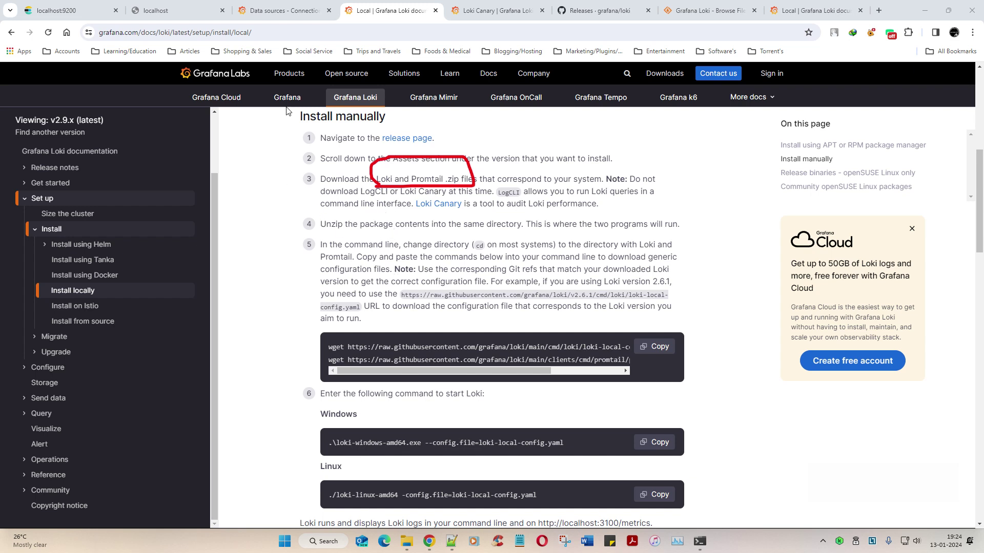
{"action": "mouse_move", "coordinate": [287, 80]}
{"action": "left_mouse_down"}
{"action": "mouse_move", "coordinate": [328, 105]}
{"action": "mouse_move", "coordinate": [261, 88]}
{"action": "mouse_move", "coordinate": [264, 121]}
{"action": "mouse_move", "coordinate": [367, 170]}
{"action": "mouse_move", "coordinate": [379, 164]}
{"action": "mouse_move", "coordinate": [333, 245]}
{"action": "left_mouse_up"}
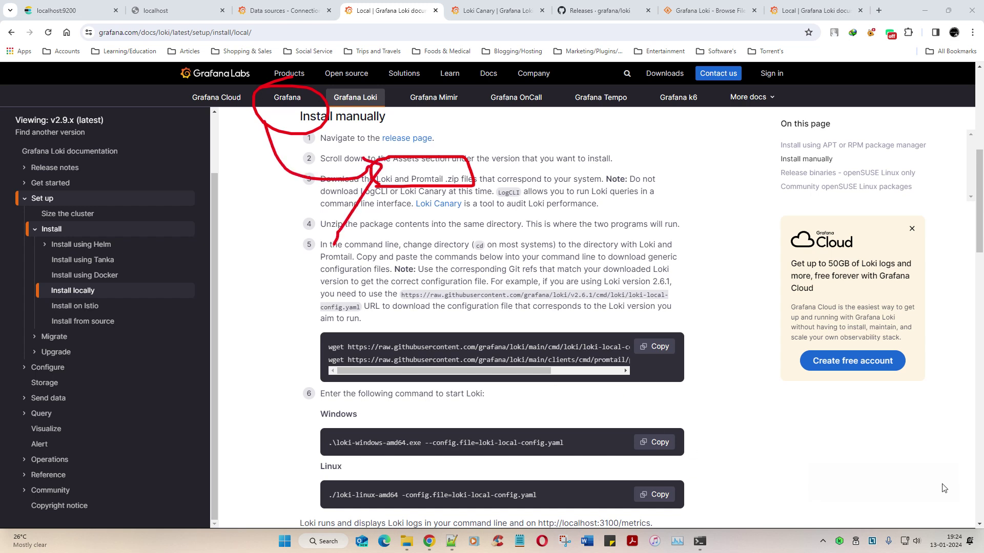
{"action": "key", "text": "Escape"}
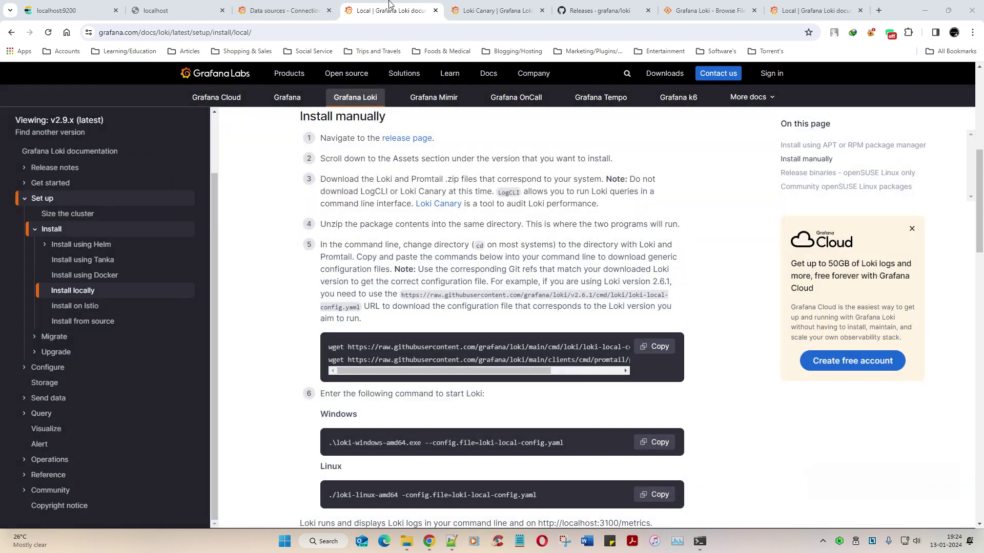
Step: Underline the ELK note on the Grafana data sources page, clear the ink, and move to Loki Canary
{"action": "left_click", "coordinate": [287, 10]}
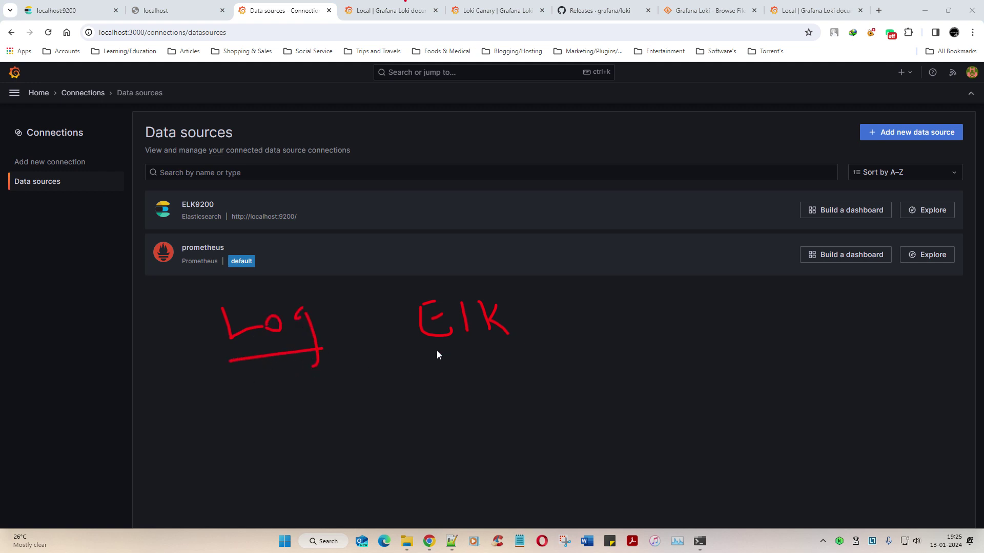
{"action": "left_click_drag", "start_coordinate": [437, 352], "coordinate": [524, 341]}
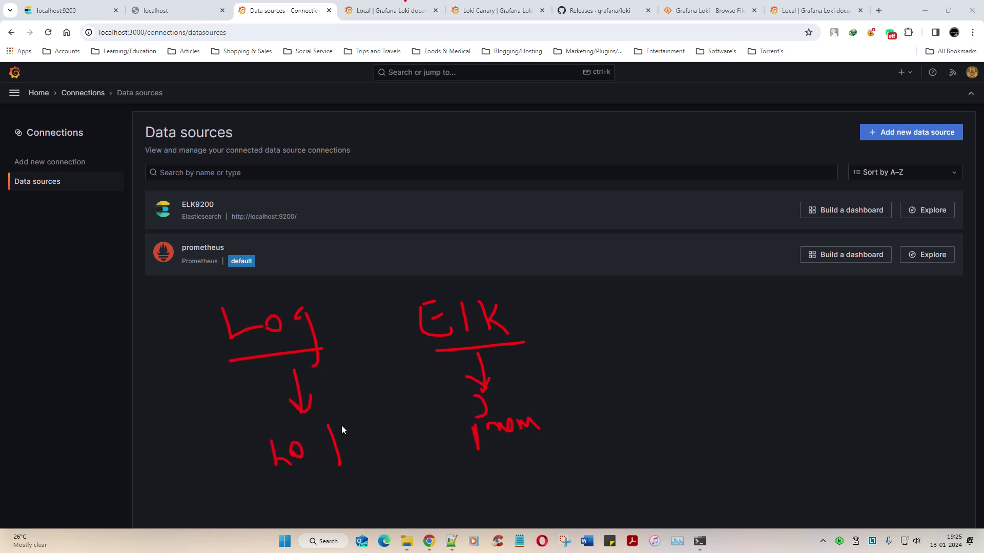
{"action": "key", "text": "Escape"}
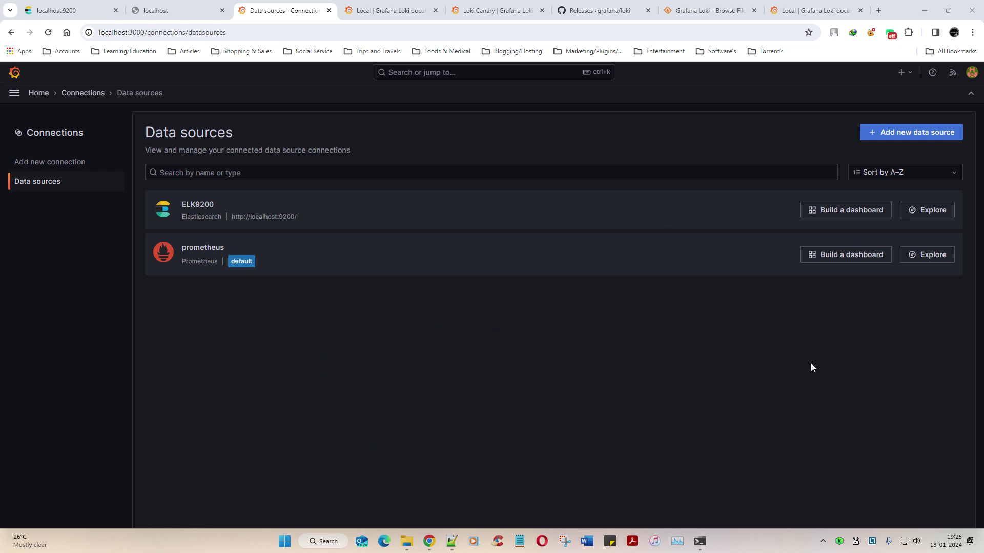
{"action": "key", "text": "ctrl+Tab"}
{"action": "left_click", "coordinate": [478, 6]}
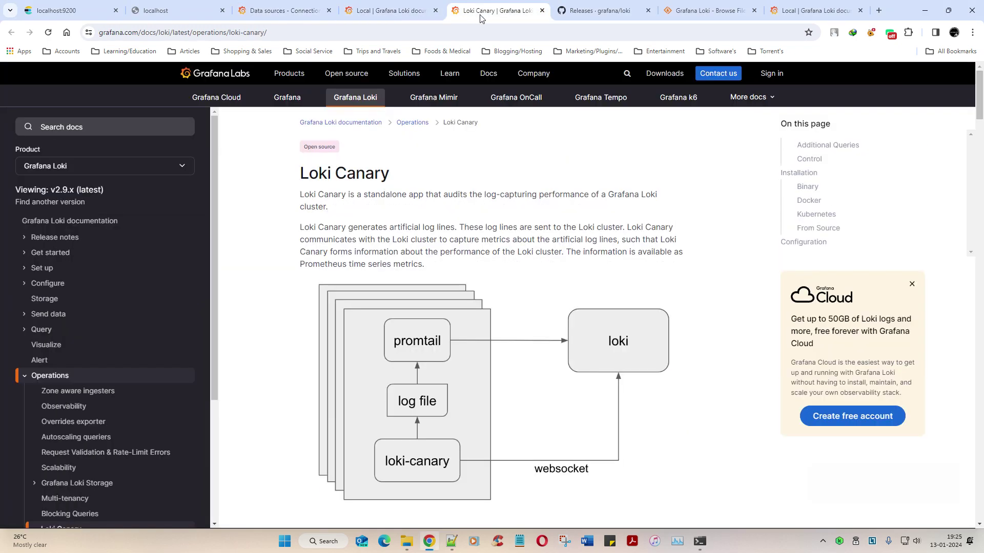
{"action": "scroll", "coordinate": [616, 346], "scroll_direction": "down", "scroll_amount": 3}
{"action": "scroll", "coordinate": [624, 374], "scroll_direction": "up", "scroll_amount": 3}
{"action": "key", "text": "ctrl+2"}
{"action": "left_click_drag", "start_coordinate": [399, 202], "coordinate": [600, 204]}
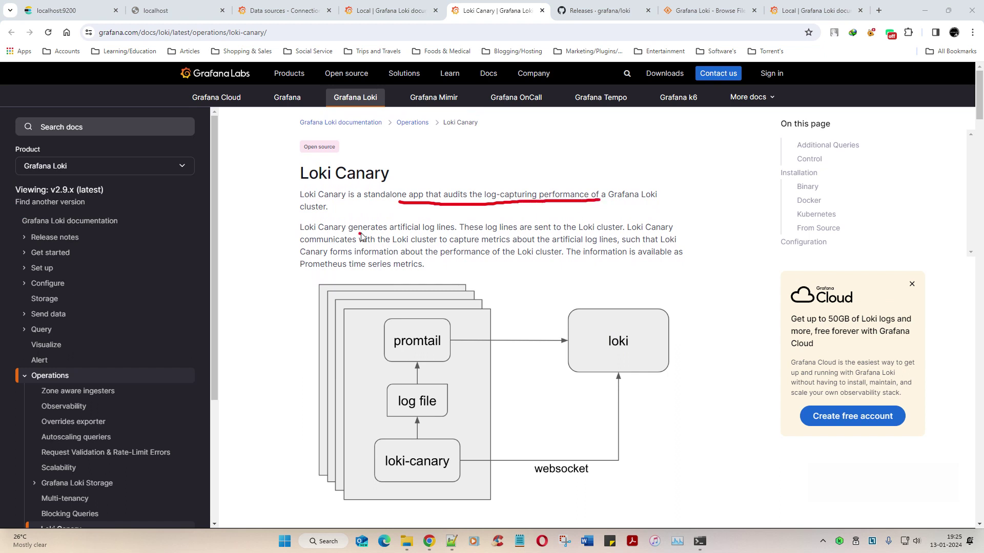
{"action": "left_click_drag", "start_coordinate": [360, 234], "coordinate": [445, 234]}
{"action": "mouse_move", "coordinate": [518, 233]}
{"action": "left_mouse_down"}
{"action": "mouse_move", "coordinate": [599, 234]}
{"action": "mouse_move", "coordinate": [623, 220]}
{"action": "mouse_move", "coordinate": [585, 239]}
{"action": "left_mouse_up"}
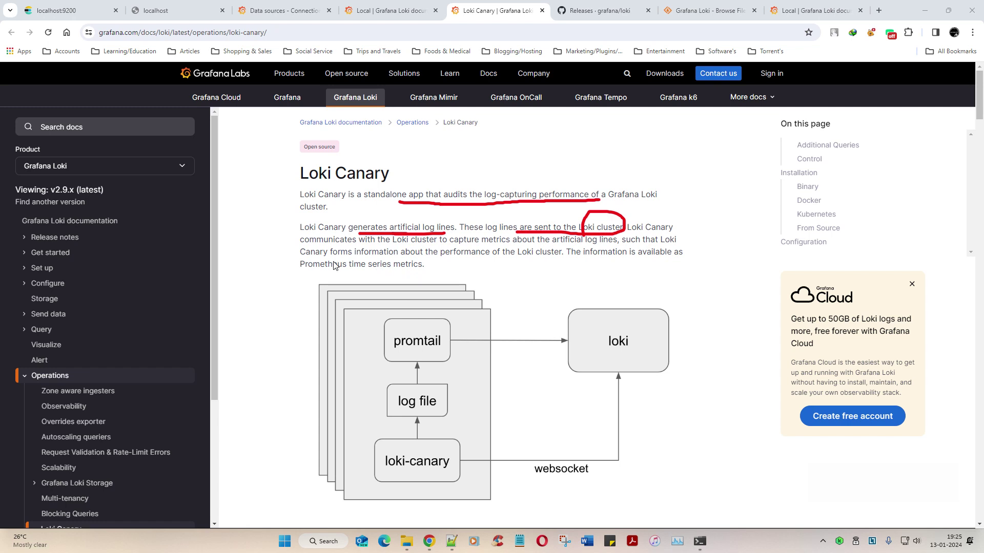
{"action": "mouse_move", "coordinate": [624, 309]}
{"action": "left_mouse_down"}
{"action": "mouse_move", "coordinate": [586, 355]}
{"action": "mouse_move", "coordinate": [667, 352]}
{"action": "mouse_move", "coordinate": [624, 301]}
{"action": "left_mouse_up"}
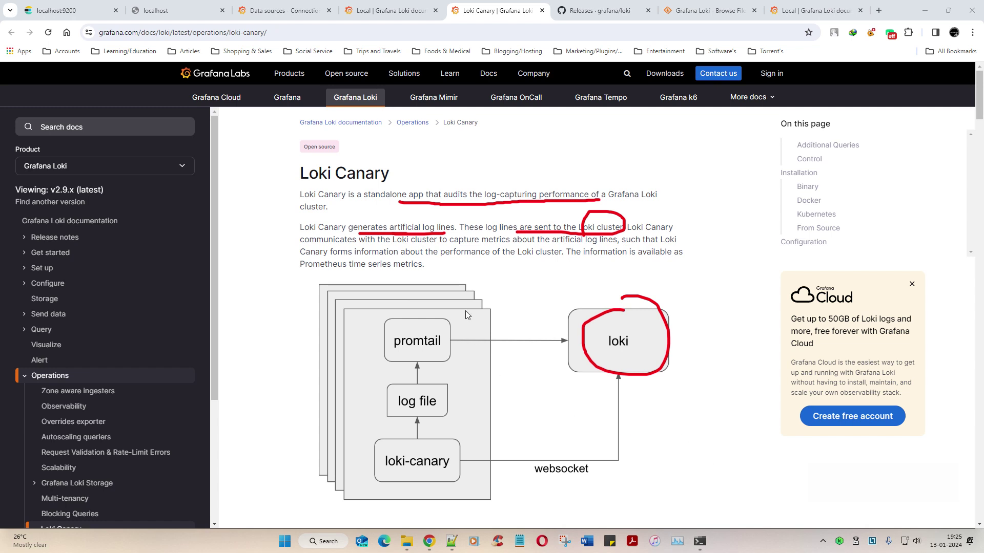
{"action": "mouse_move", "coordinate": [397, 330]}
{"action": "left_mouse_down"}
{"action": "mouse_move", "coordinate": [406, 360]}
{"action": "mouse_move", "coordinate": [399, 335]}
{"action": "mouse_move", "coordinate": [544, 340]}
{"action": "left_mouse_up"}
{"action": "mouse_move", "coordinate": [541, 329]}
{"action": "left_mouse_down"}
{"action": "mouse_move", "coordinate": [554, 334]}
{"action": "mouse_move", "coordinate": [520, 376]}
{"action": "left_mouse_up"}
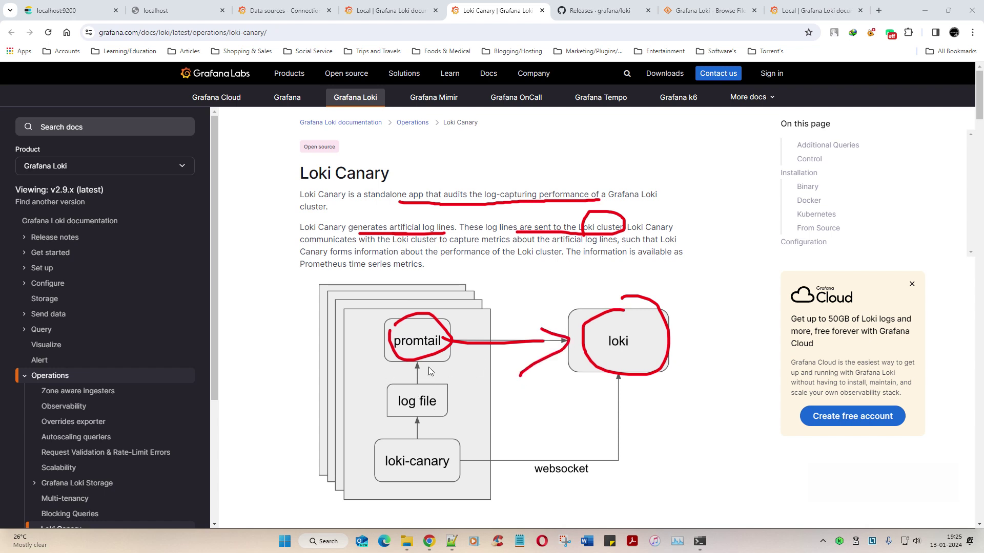
{"action": "mouse_move", "coordinate": [504, 281]}
{"action": "left_mouse_down"}
{"action": "mouse_move", "coordinate": [691, 286]}
{"action": "mouse_move", "coordinate": [496, 298]}
{"action": "left_mouse_up"}
{"action": "key", "text": "Escape"}
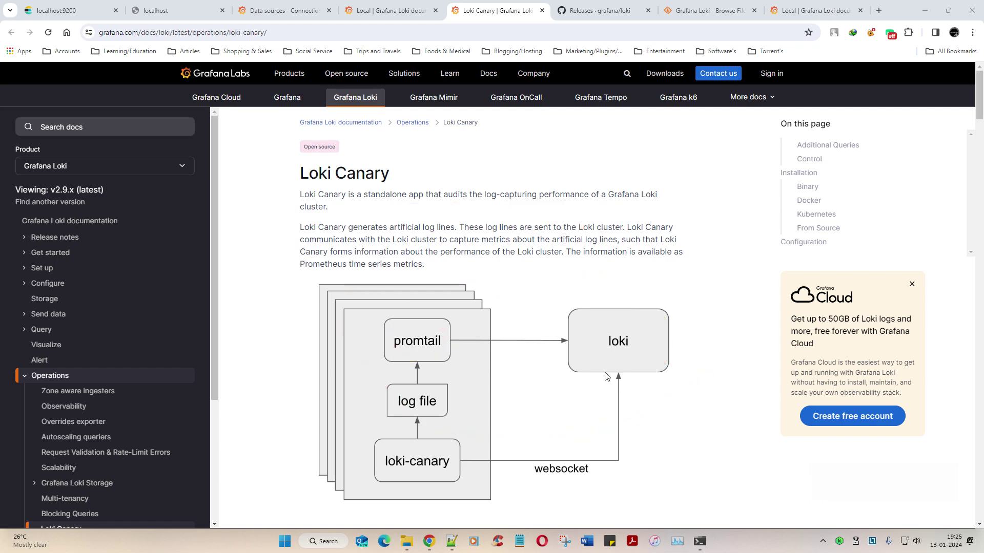
{"action": "scroll", "coordinate": [604, 378], "scroll_direction": "down", "scroll_amount": 4}
{"action": "scroll", "coordinate": [605, 373], "scroll_direction": "down", "scroll_amount": 4}
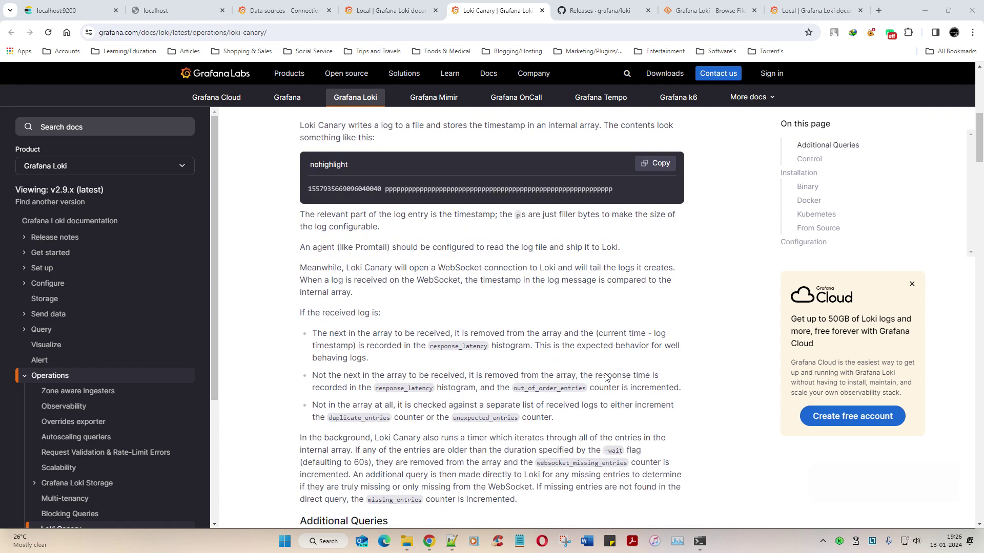
{"action": "scroll", "coordinate": [605, 374], "scroll_direction": "down", "scroll_amount": 4}
{"action": "scroll", "coordinate": [605, 358], "scroll_direction": "up", "scroll_amount": 15}
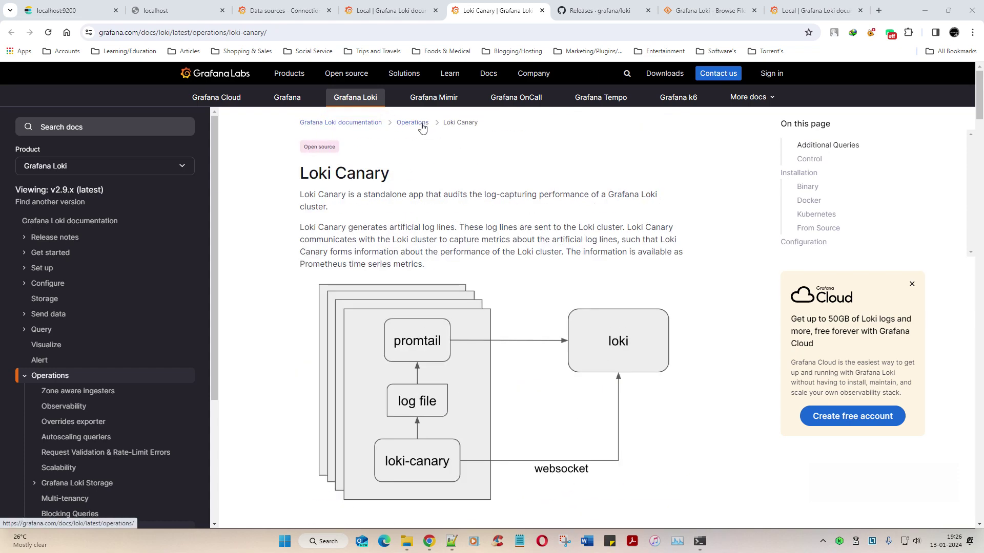
Step: At the top of Install locally, circle and underline the Loki and Promtail bullets
{"action": "left_click", "coordinate": [382, 4]}
{"action": "scroll", "coordinate": [415, 245], "scroll_direction": "up", "scroll_amount": 7}
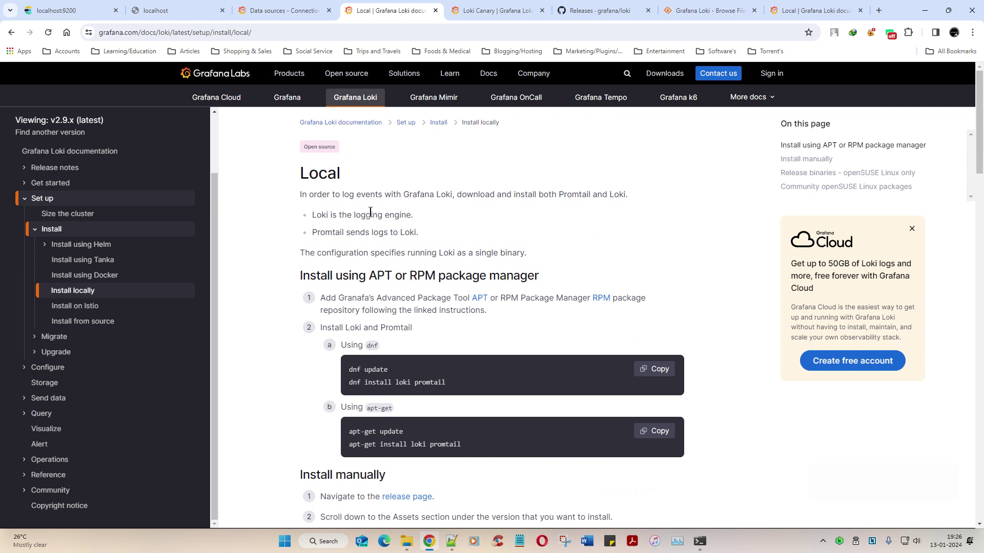
{"action": "left_click_drag", "start_coordinate": [317, 215], "coordinate": [410, 218]}
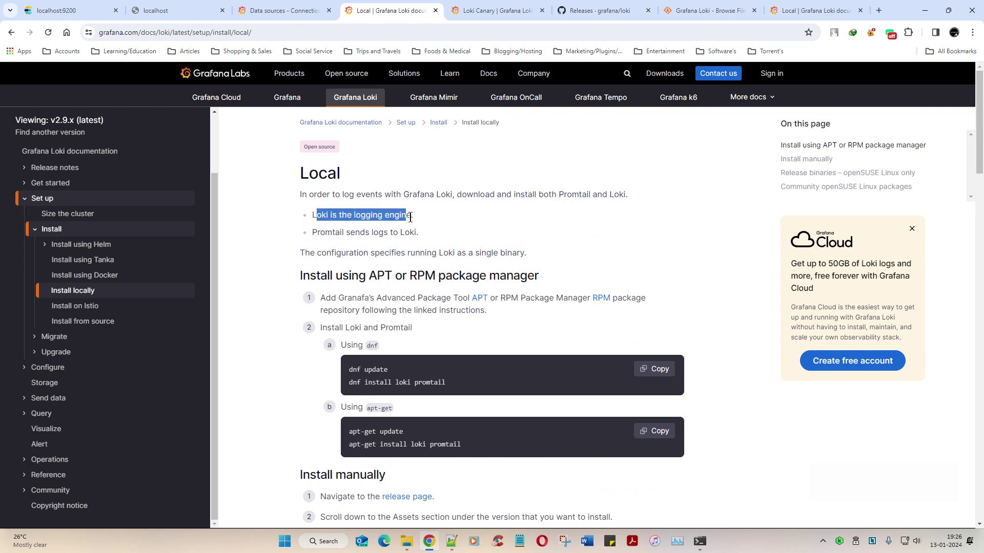
{"action": "left_click", "coordinate": [537, 254]}
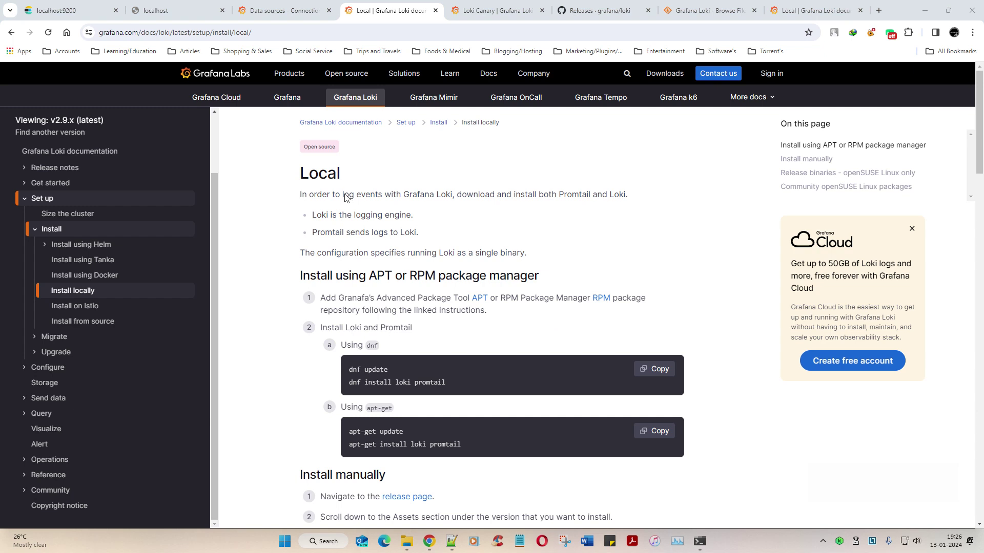
{"action": "mouse_move", "coordinate": [345, 198]}
{"action": "left_mouse_down"}
{"action": "mouse_move", "coordinate": [304, 199]}
{"action": "mouse_move", "coordinate": [288, 239]}
{"action": "mouse_move", "coordinate": [404, 279]}
{"action": "mouse_move", "coordinate": [482, 210]}
{"action": "mouse_move", "coordinate": [317, 201]}
{"action": "left_mouse_up"}
{"action": "left_click_drag", "start_coordinate": [363, 224], "coordinate": [409, 224]}
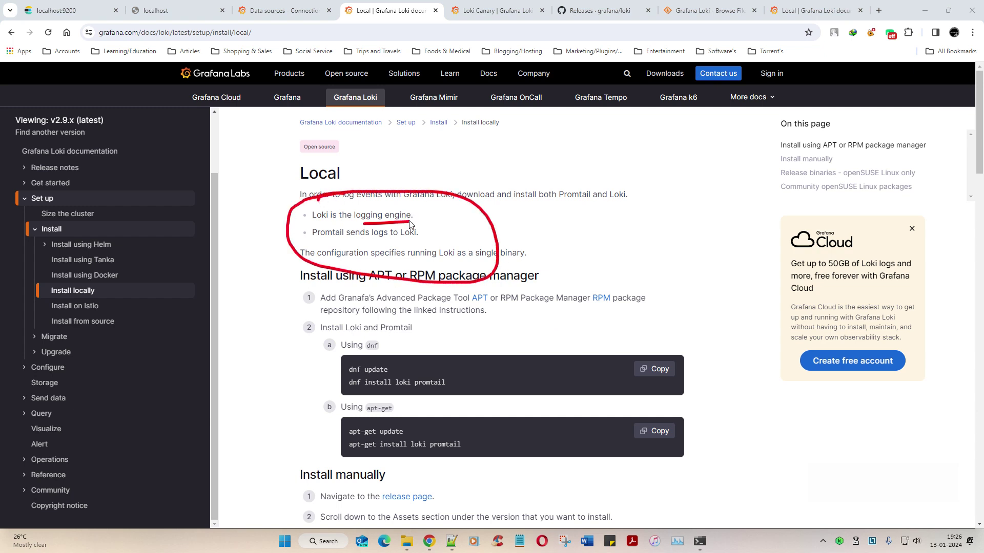
{"action": "left_click_drag", "start_coordinate": [349, 245], "coordinate": [416, 246]}
Step: Sketch a note with arrows to the bullets, clear the ink, and dismiss the Grafana Cloud box
{"action": "mouse_move", "coordinate": [633, 191]}
{"action": "left_mouse_down"}
{"action": "mouse_move", "coordinate": [639, 249]}
{"action": "mouse_move", "coordinate": [663, 274]}
{"action": "left_mouse_up"}
{"action": "mouse_move", "coordinate": [609, 229]}
{"action": "left_mouse_down"}
{"action": "mouse_move", "coordinate": [502, 231]}
{"action": "mouse_move", "coordinate": [512, 261]}
{"action": "left_mouse_up"}
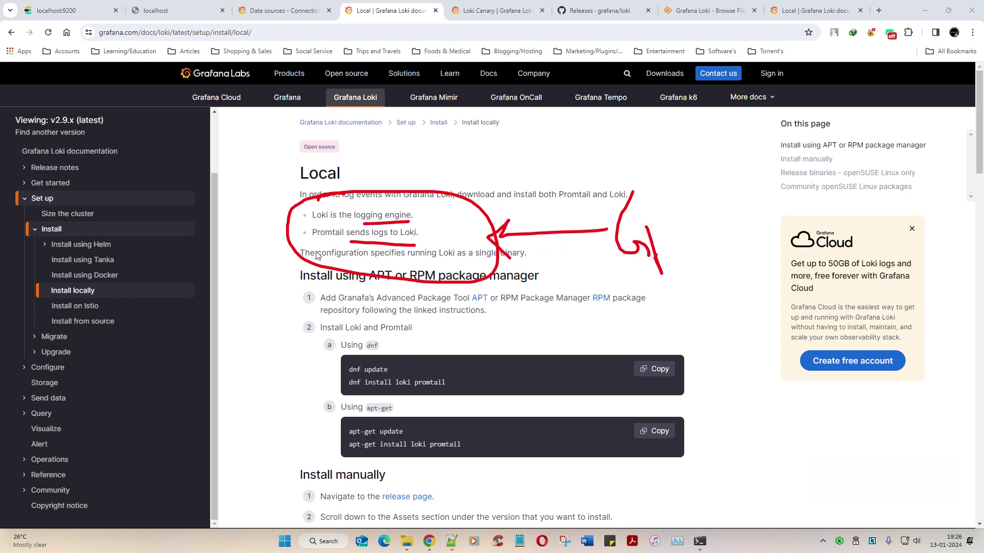
{"action": "left_click_drag", "start_coordinate": [331, 241], "coordinate": [431, 247]}
{"action": "mouse_move", "coordinate": [619, 229]}
{"action": "left_mouse_down"}
{"action": "mouse_move", "coordinate": [537, 197]}
{"action": "mouse_move", "coordinate": [423, 229]}
{"action": "mouse_move", "coordinate": [428, 234]}
{"action": "left_mouse_up"}
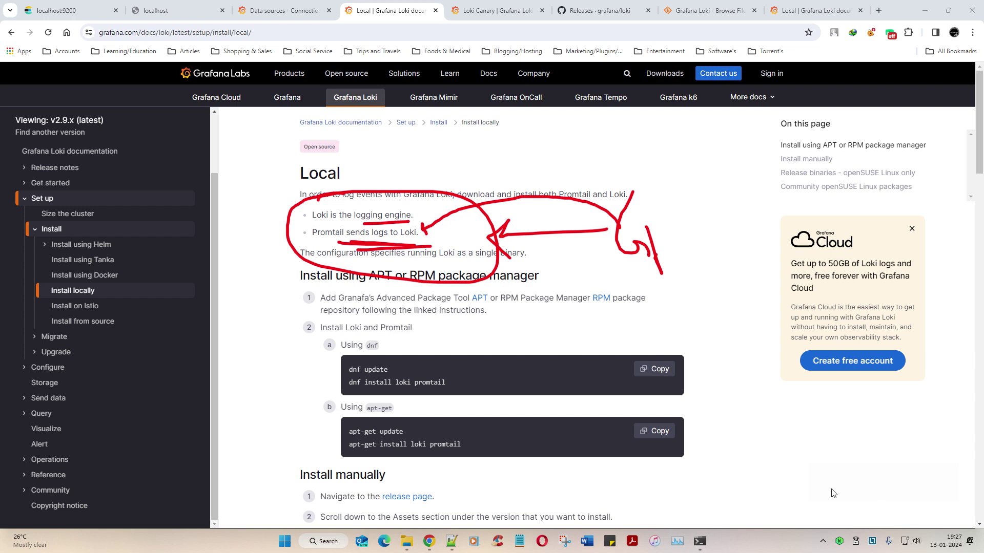
{"action": "key", "text": "Escape"}
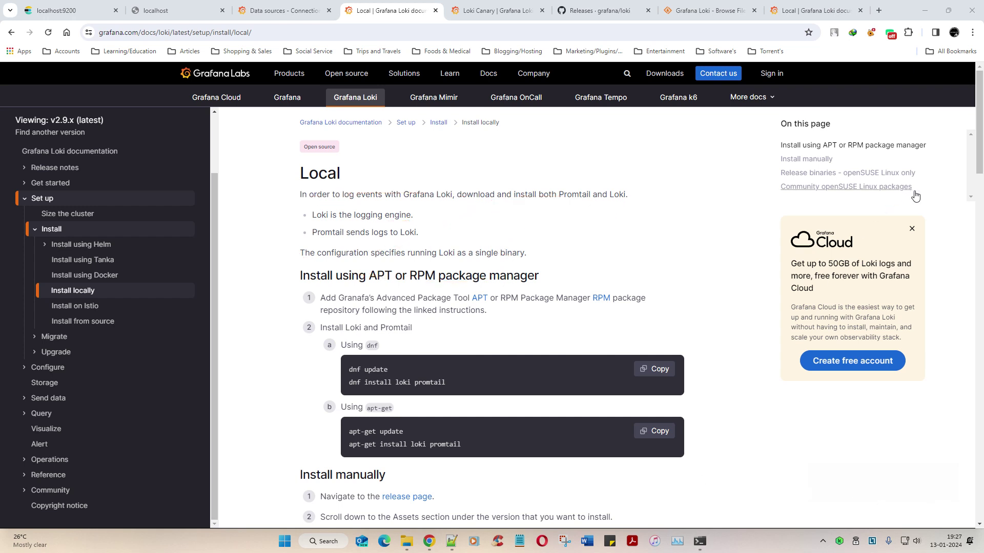
{"action": "left_click", "coordinate": [911, 231]}
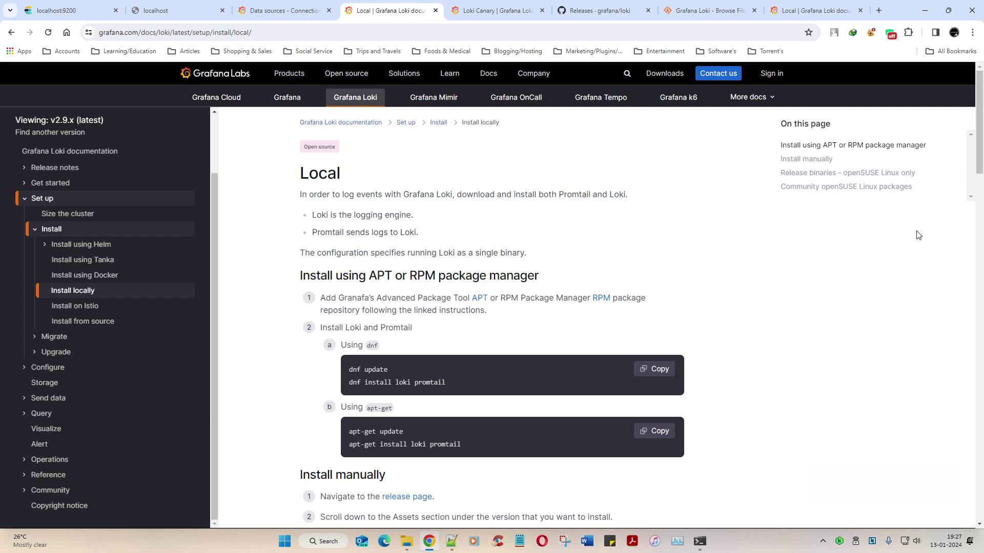